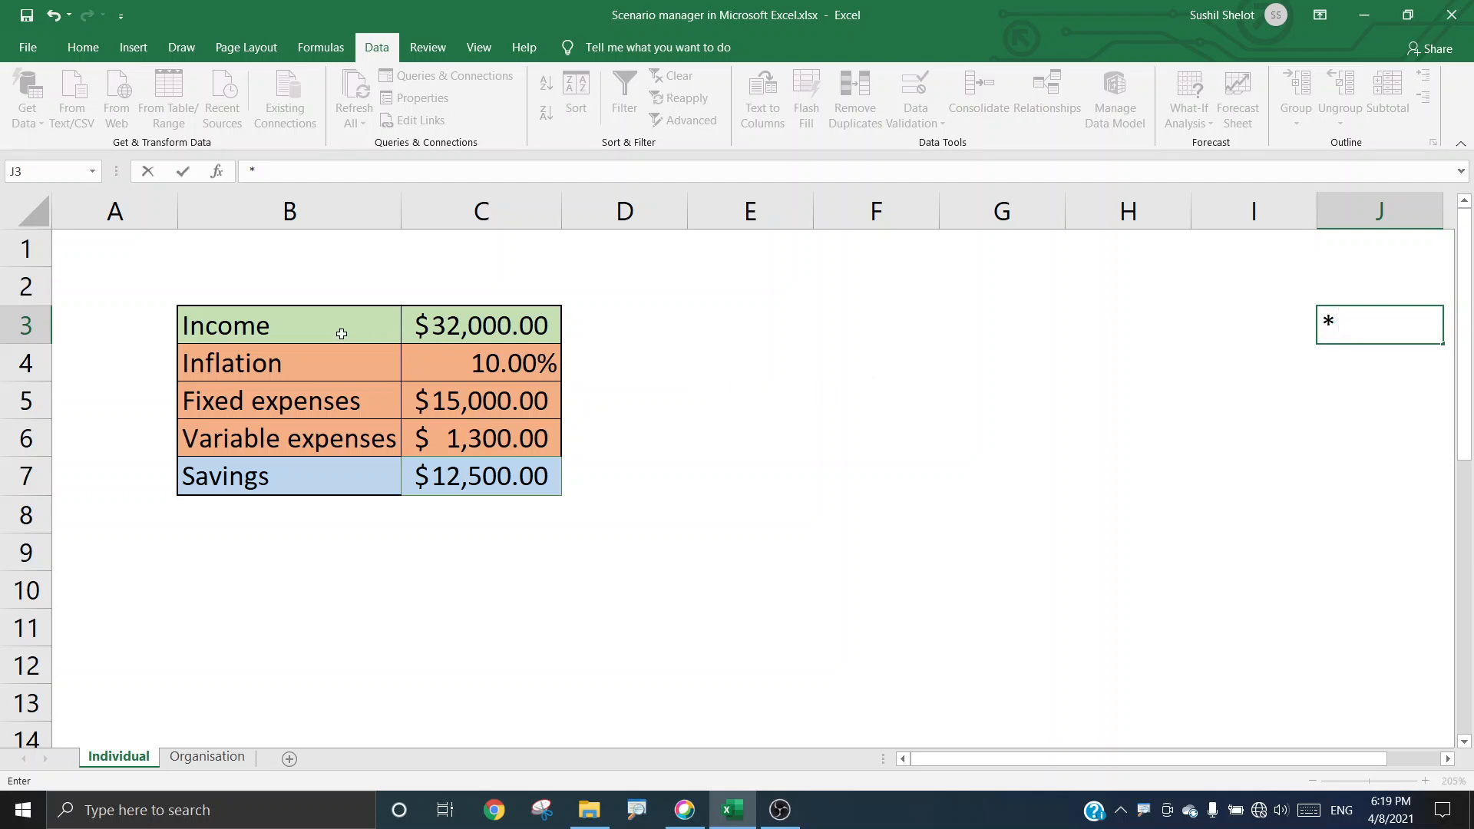
- Examine the income, inflation, fixed expenses, variable expenses and savings rows on the Individual sheet
click(342, 334)
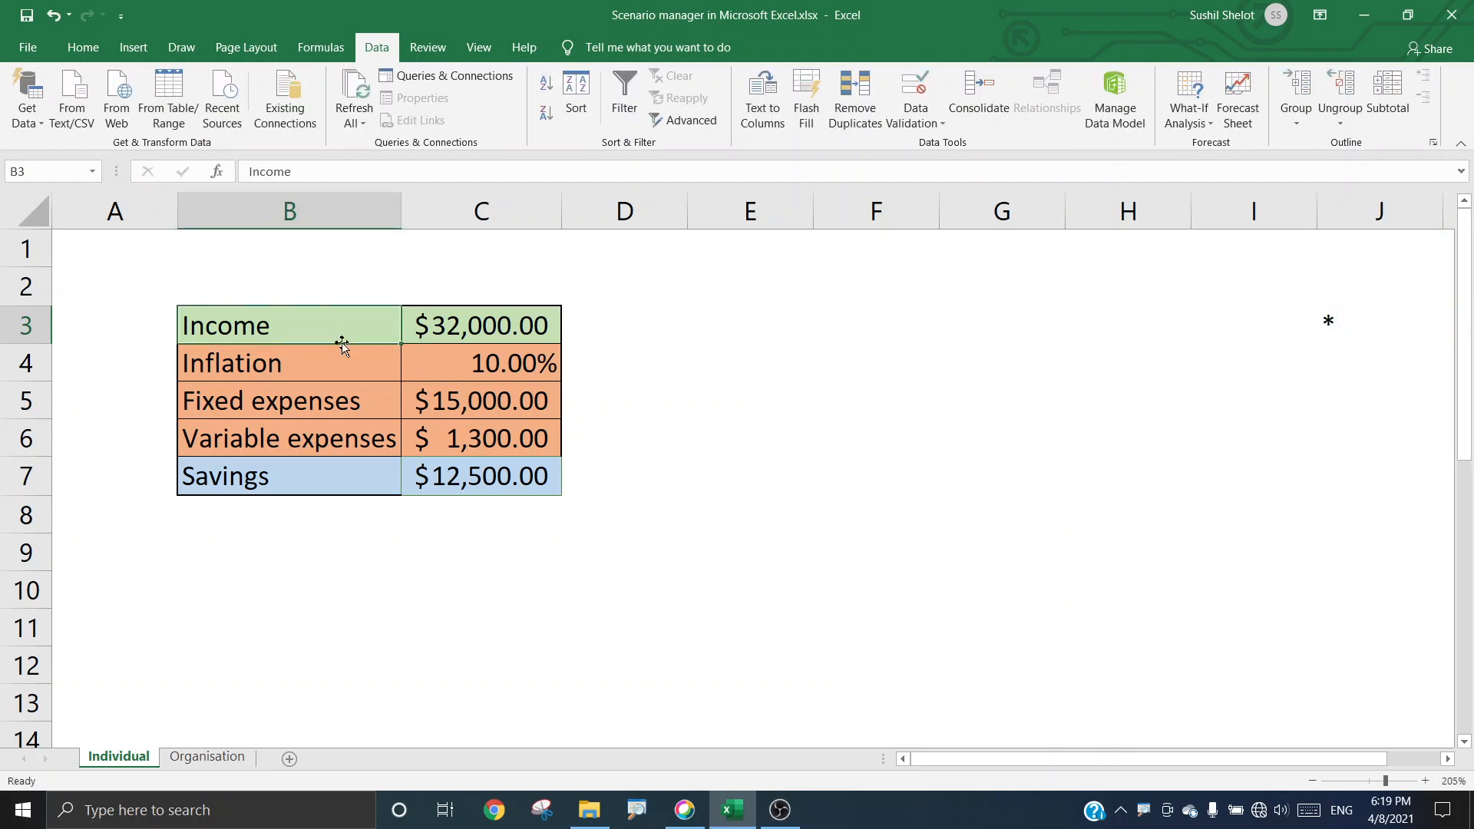
drag(342, 358, 342, 434)
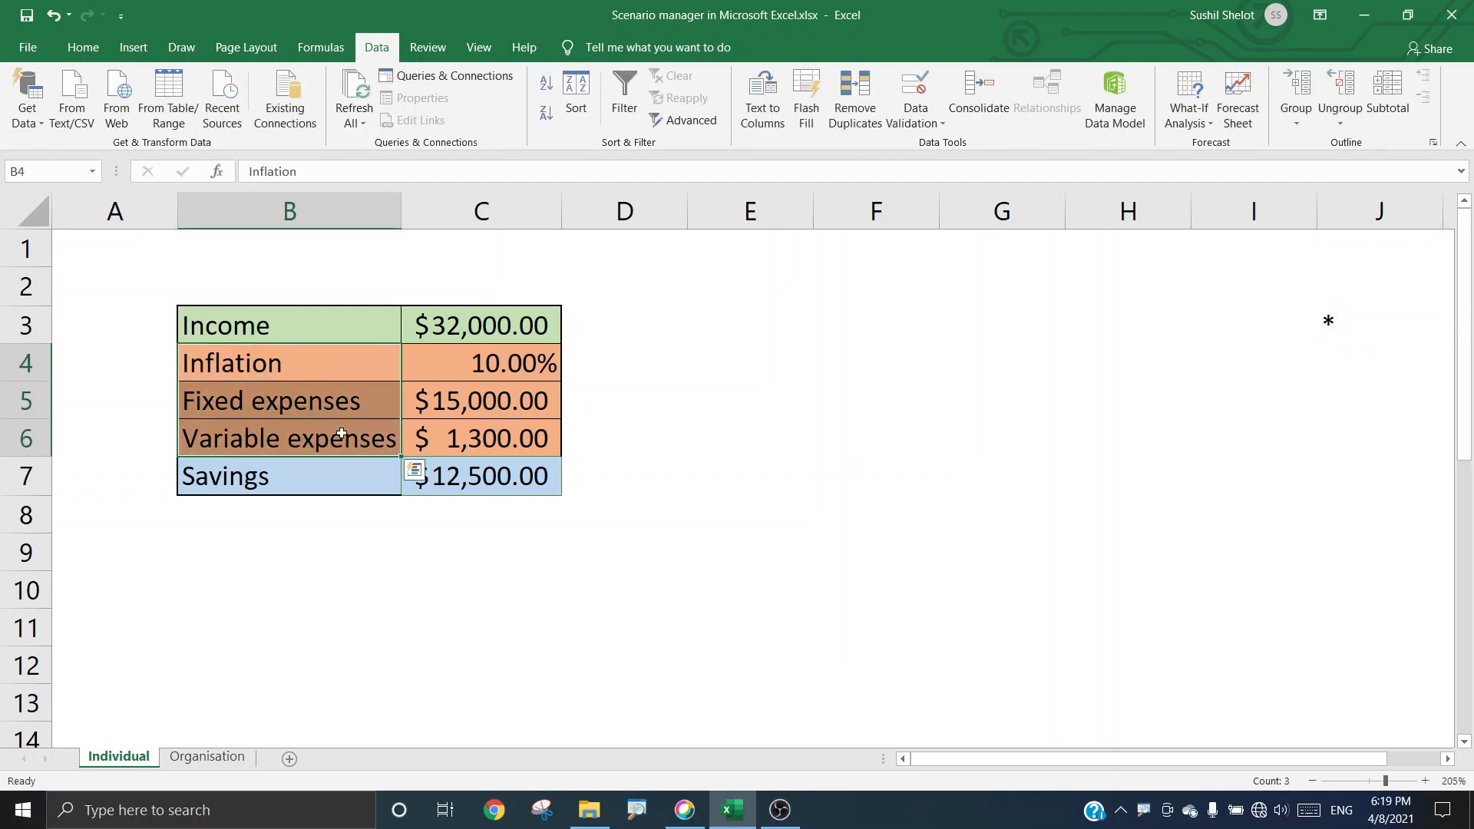
click(336, 485)
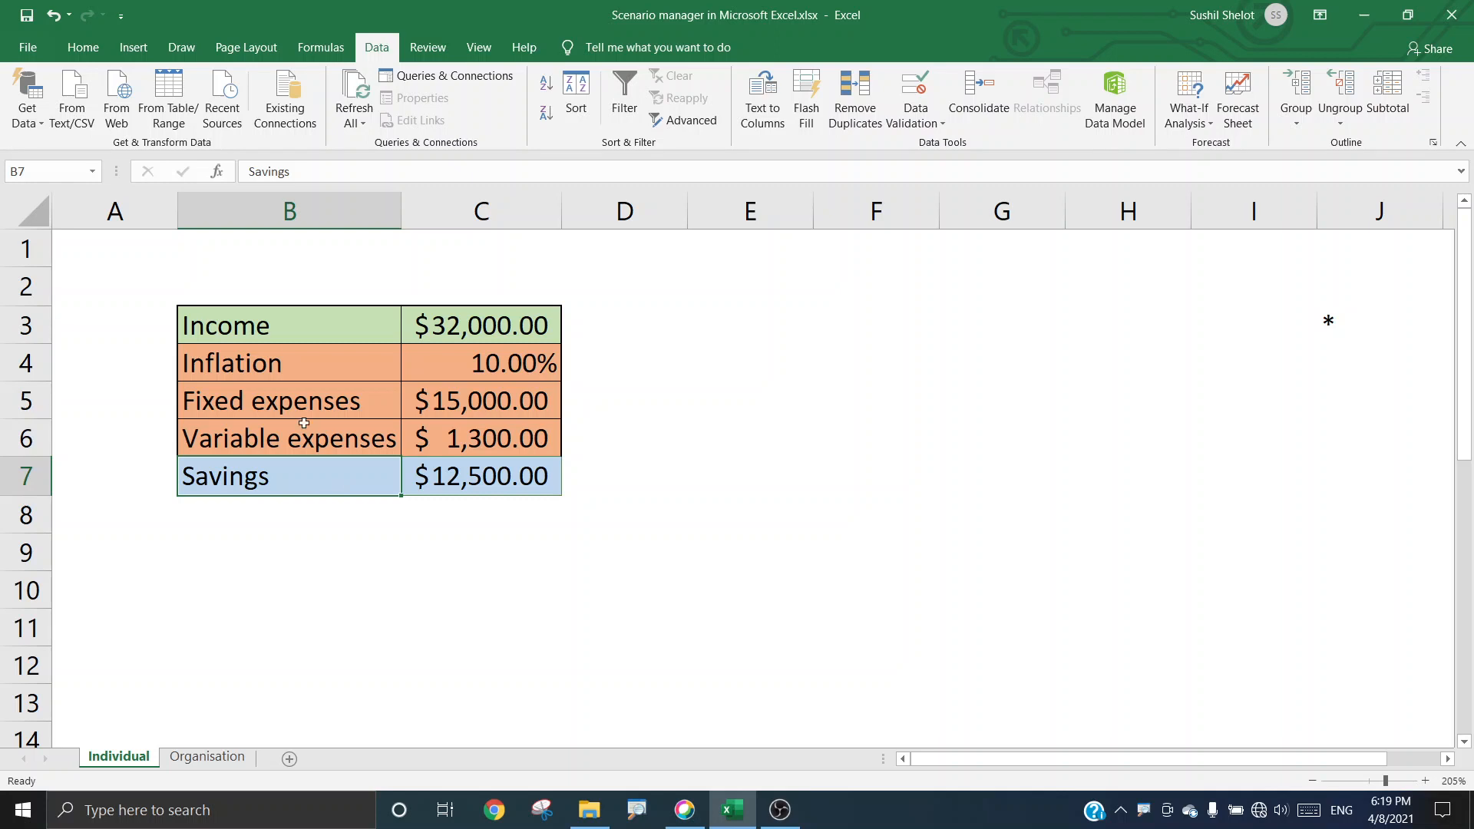
drag(264, 319, 444, 319)
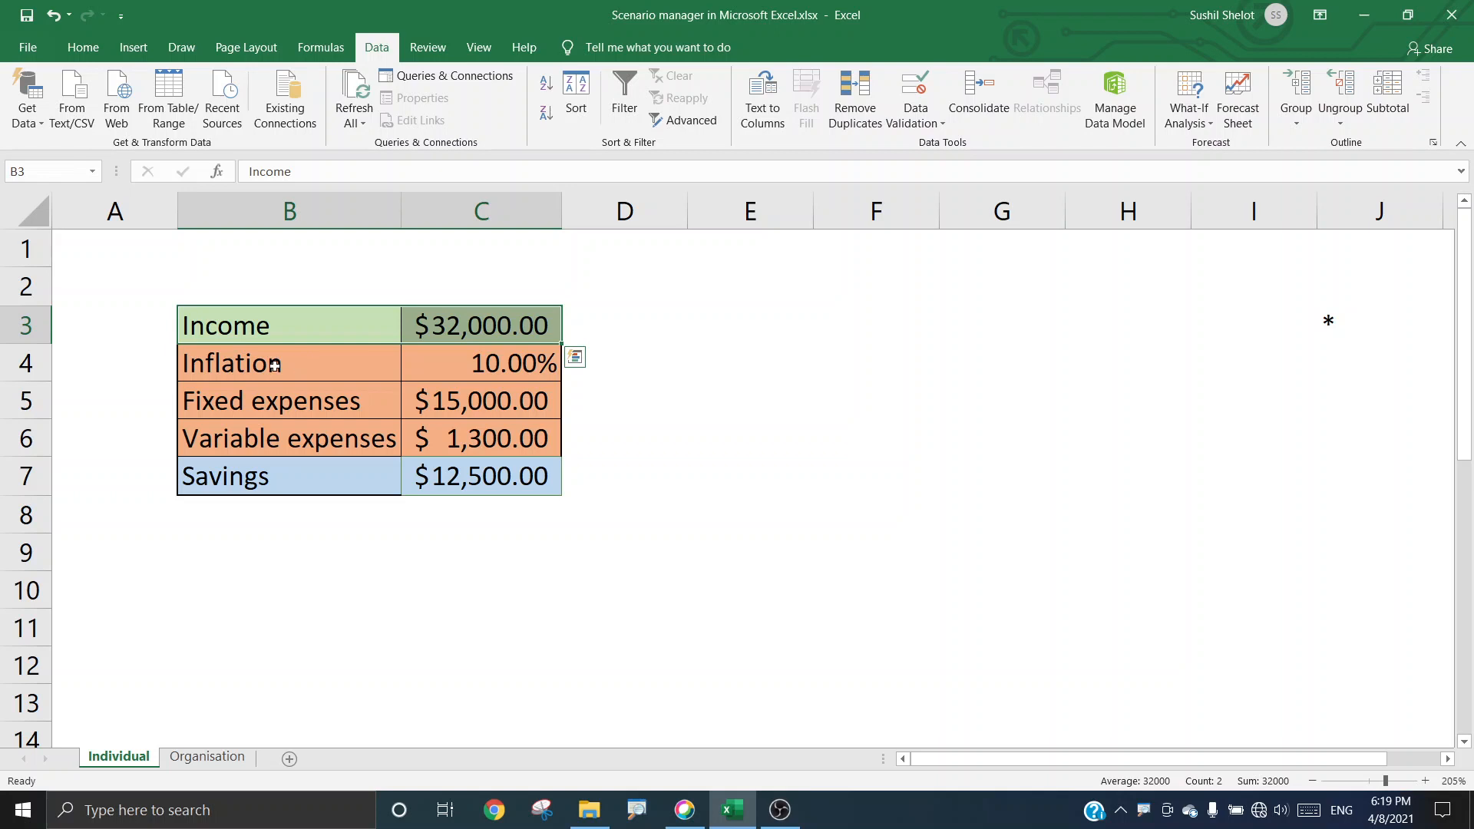
click(275, 365)
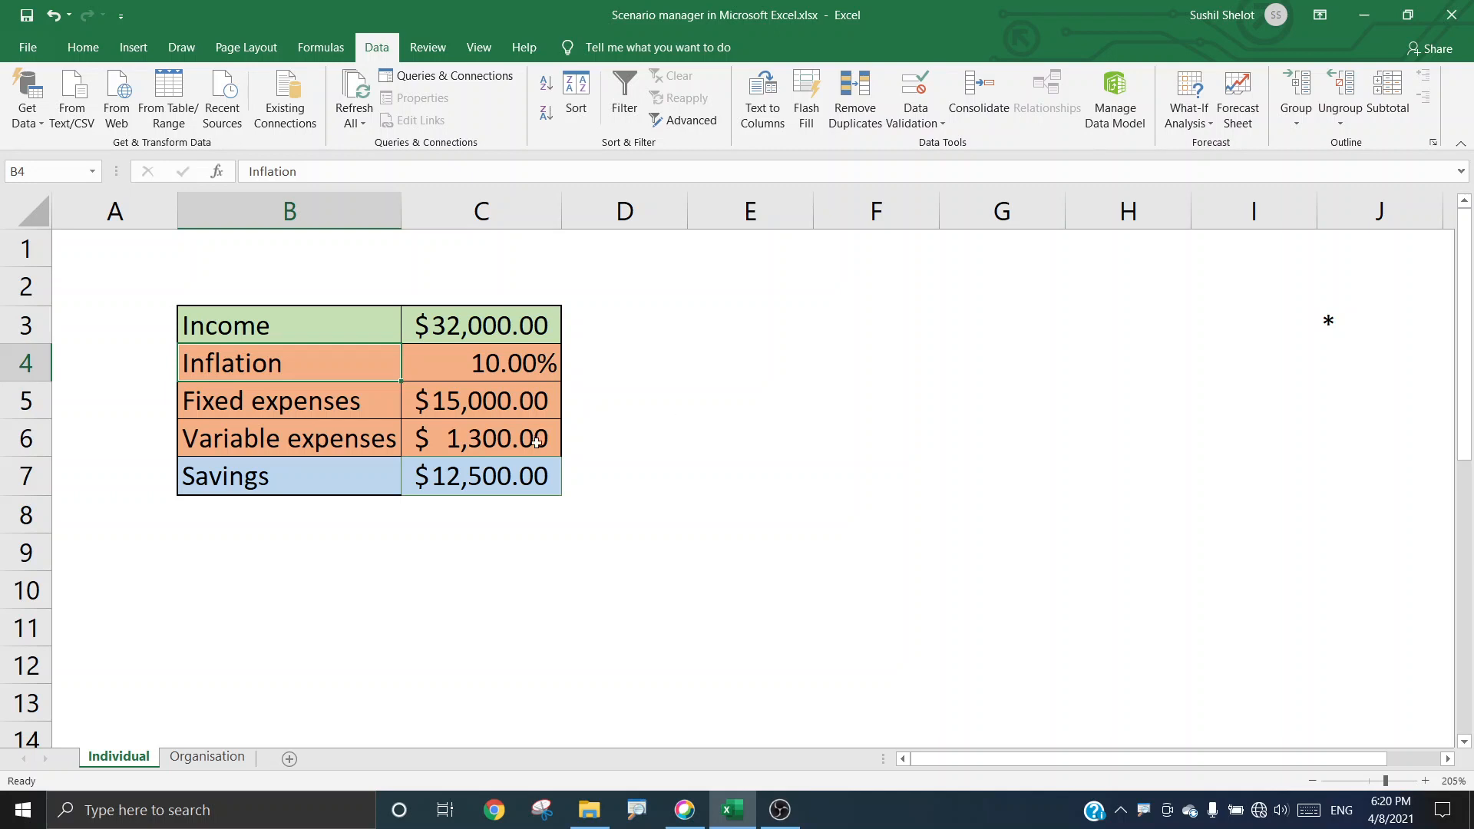
drag(338, 405, 339, 432)
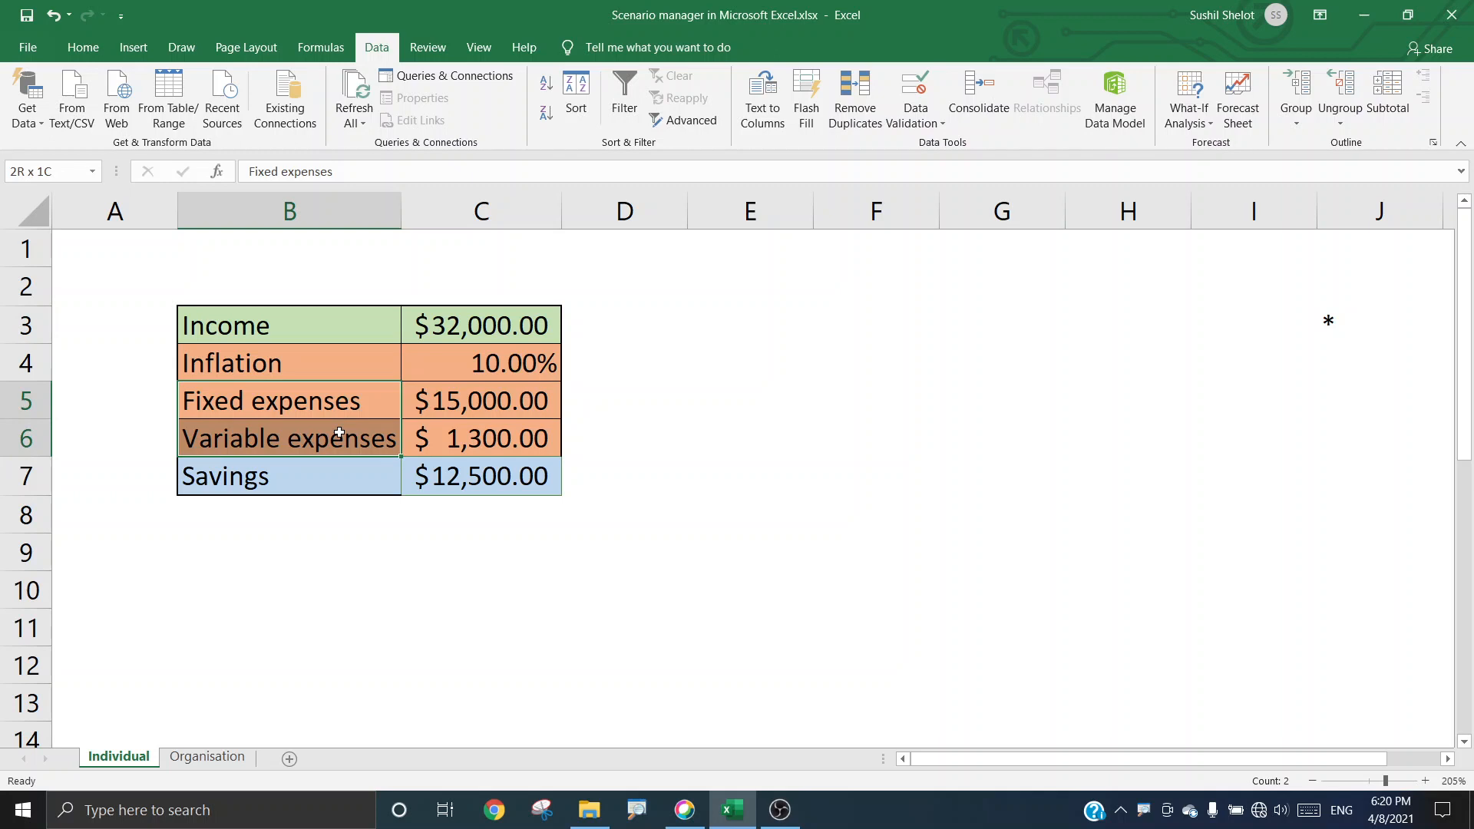
click(300, 476)
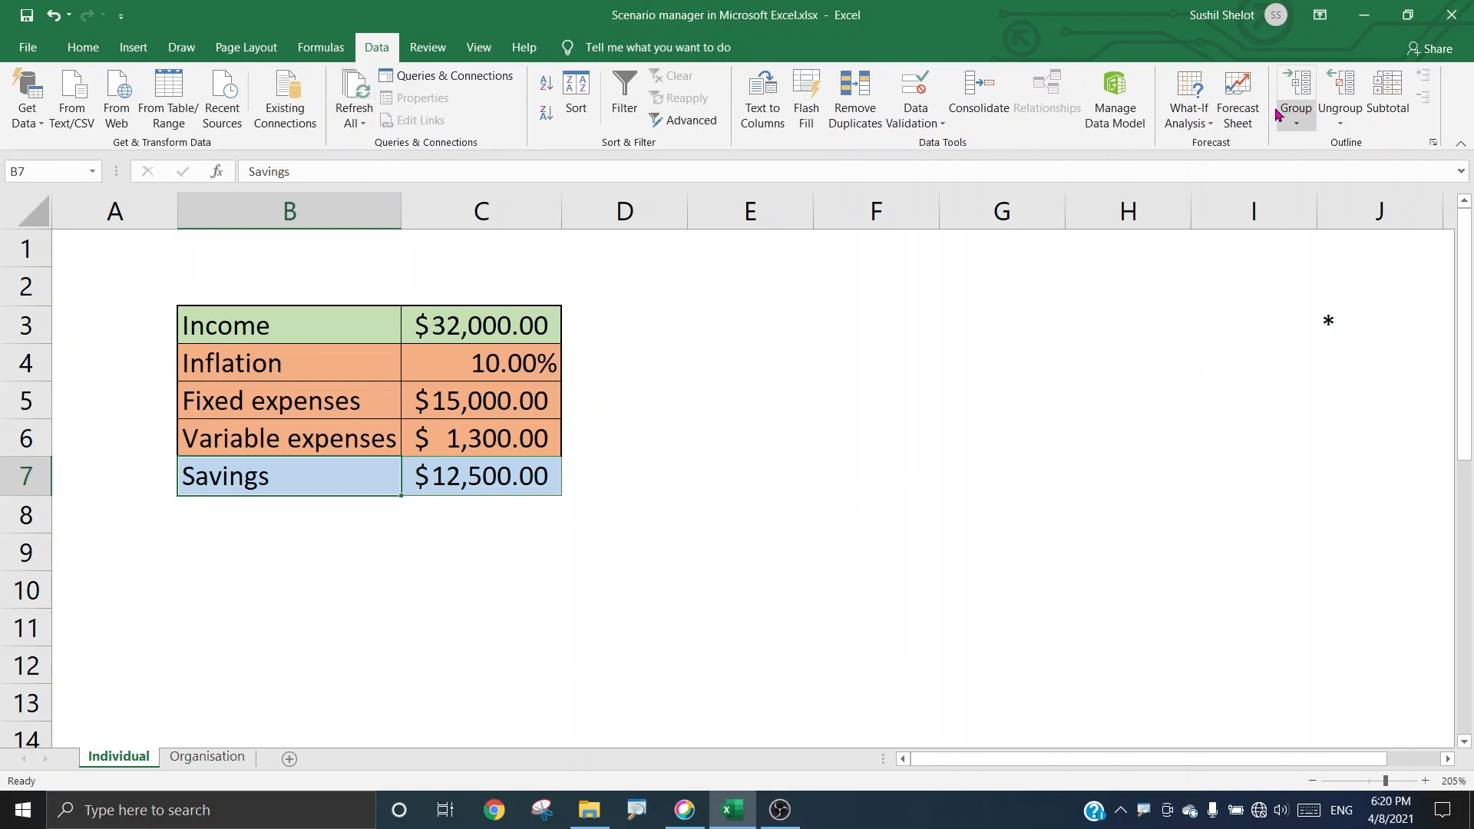
- Open the Scenario Manager and review the details of the Initial, Case 1 and Case 2 scenarios
click(1207, 113)
click(1215, 150)
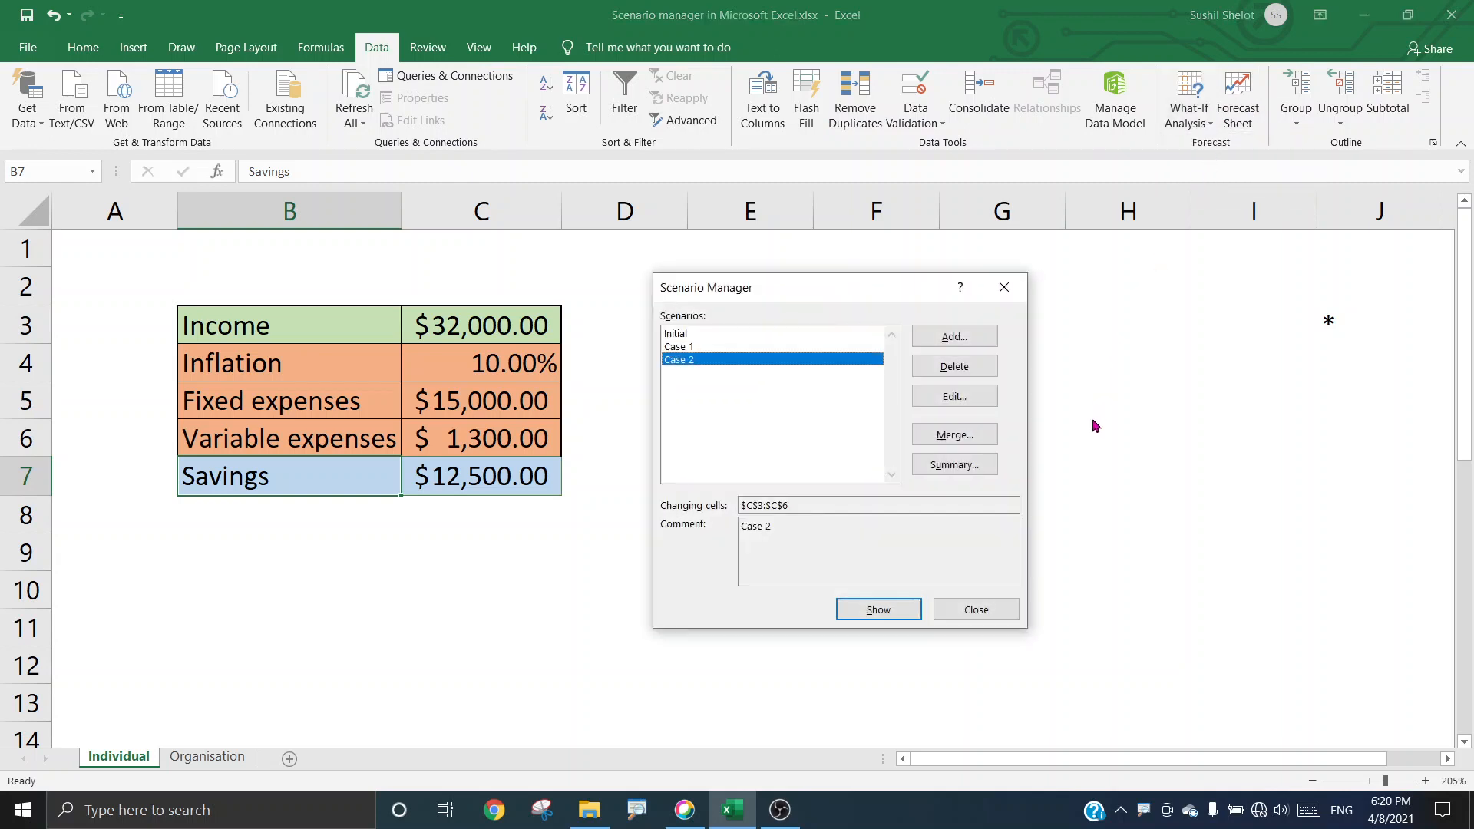
click(683, 334)
click(693, 348)
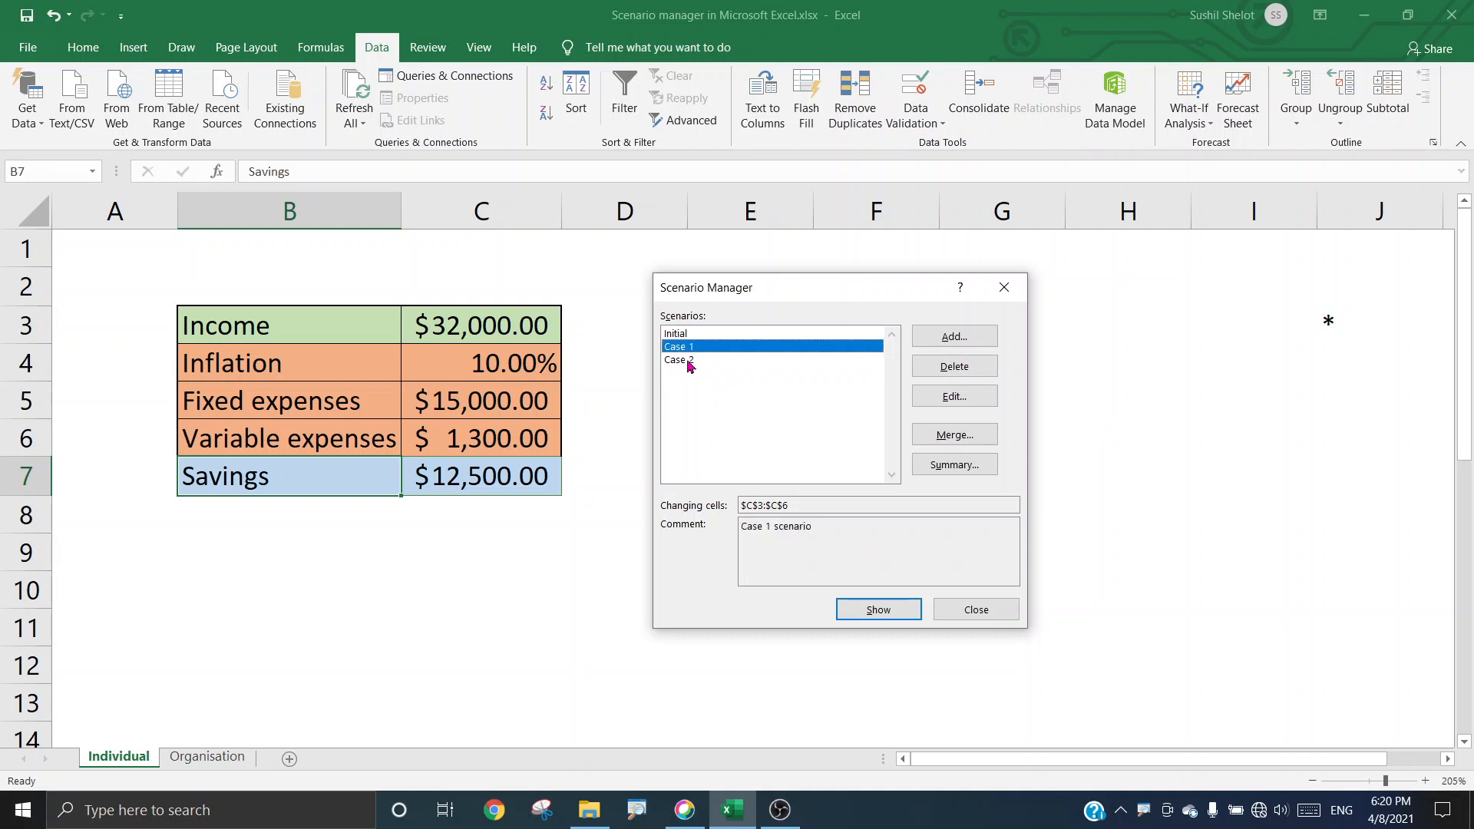
click(688, 360)
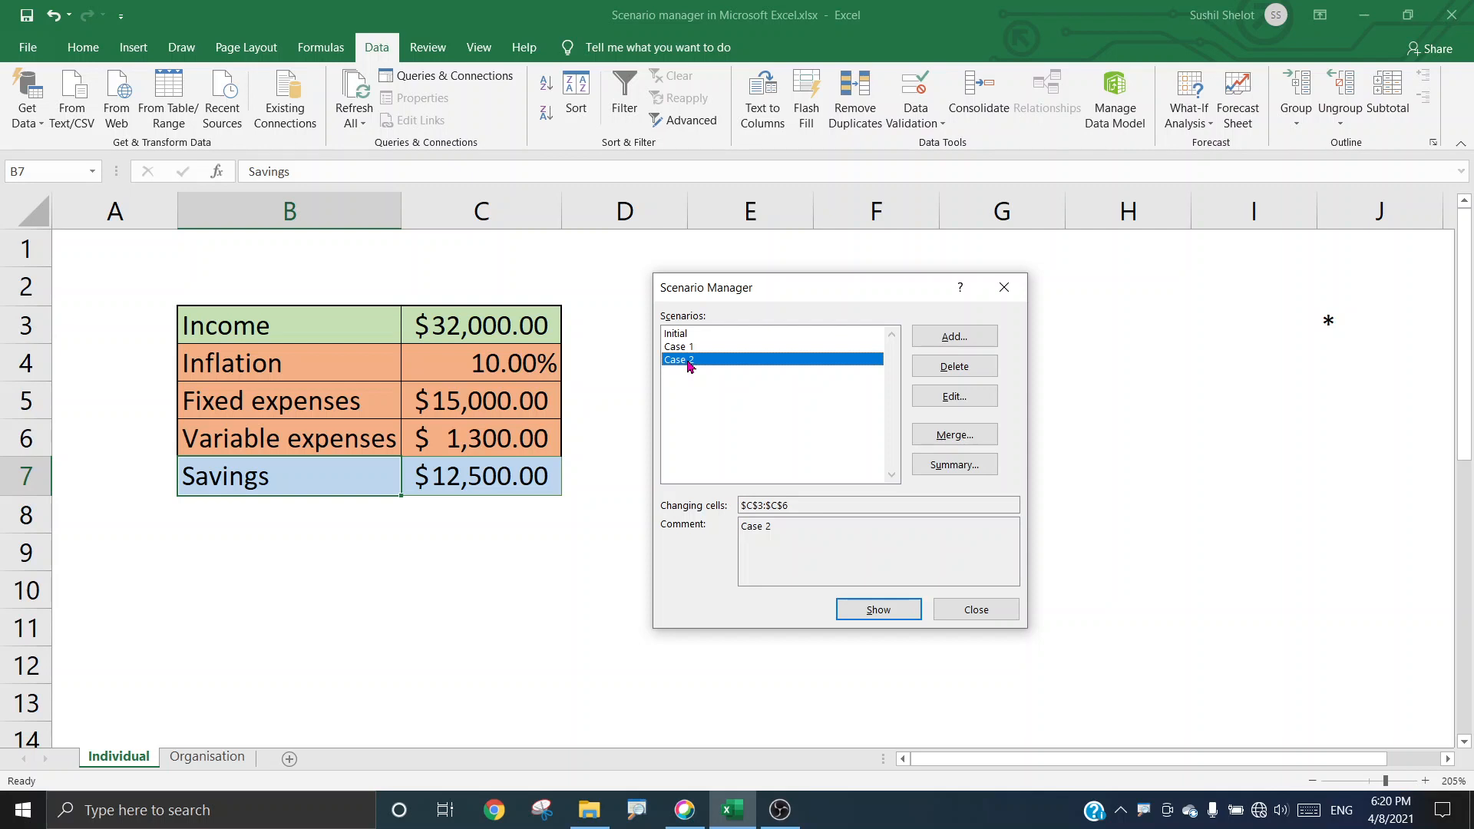
- Show the Initial, Case 1 and Case 2 scenarios one after another in the Individual sheet's table
click(679, 336)
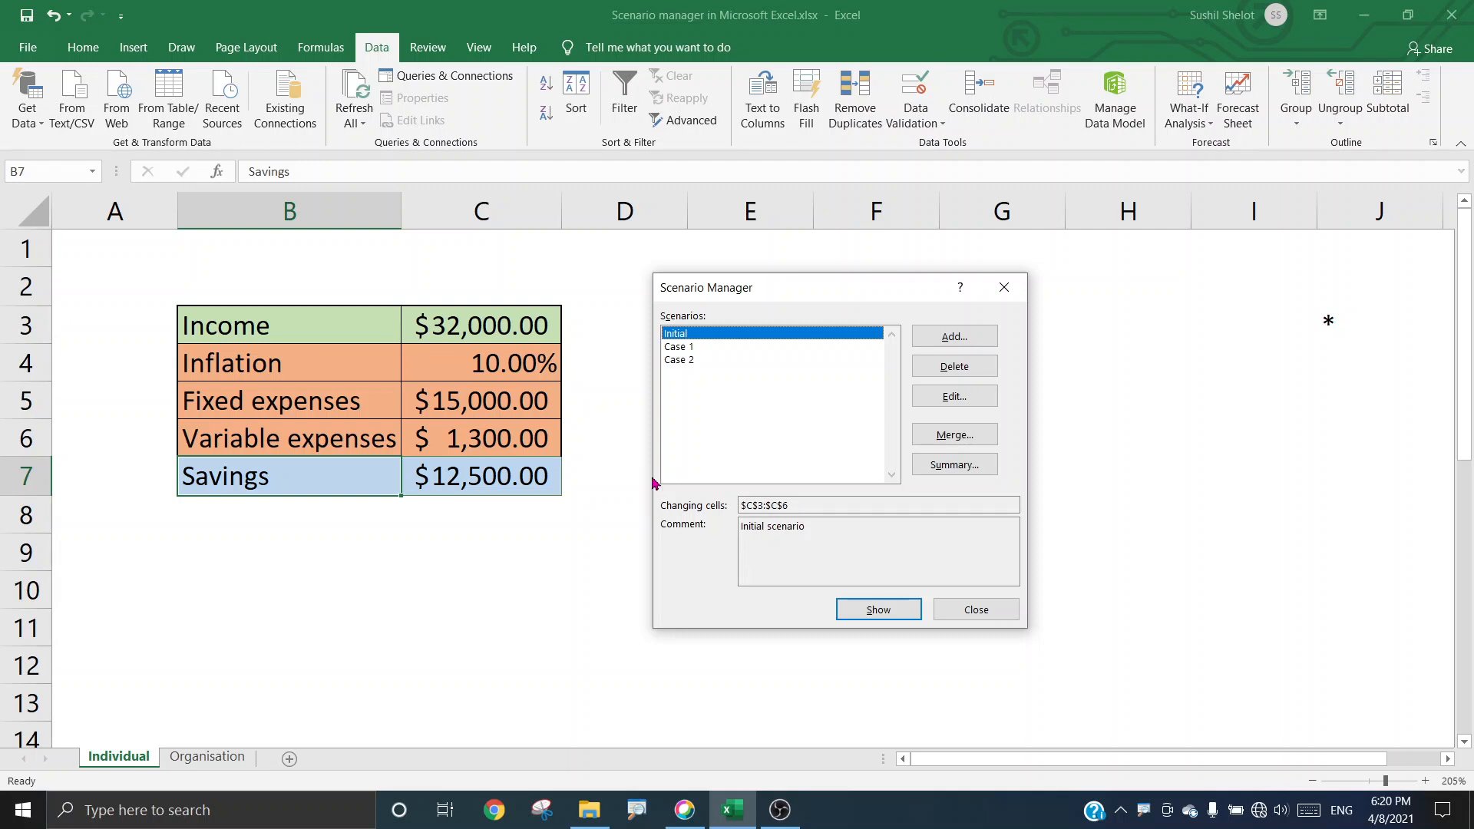
mouse_move(568, 297)
mouse_down()
mouse_move(447, 278)
mouse_move(371, 407)
mouse_move(472, 465)
mouse_move(589, 418)
mouse_move(566, 281)
mouse_up()
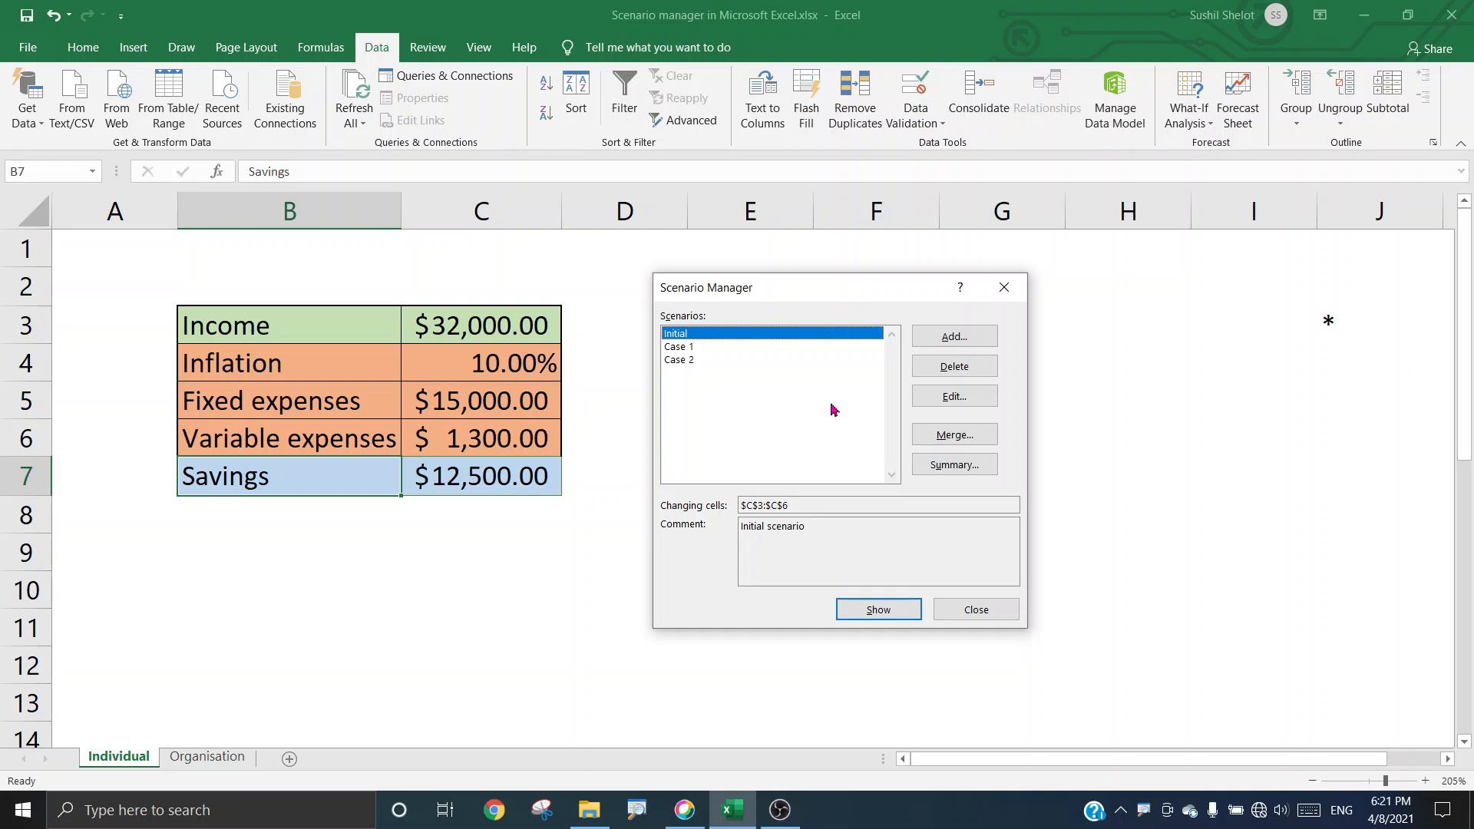
click(881, 612)
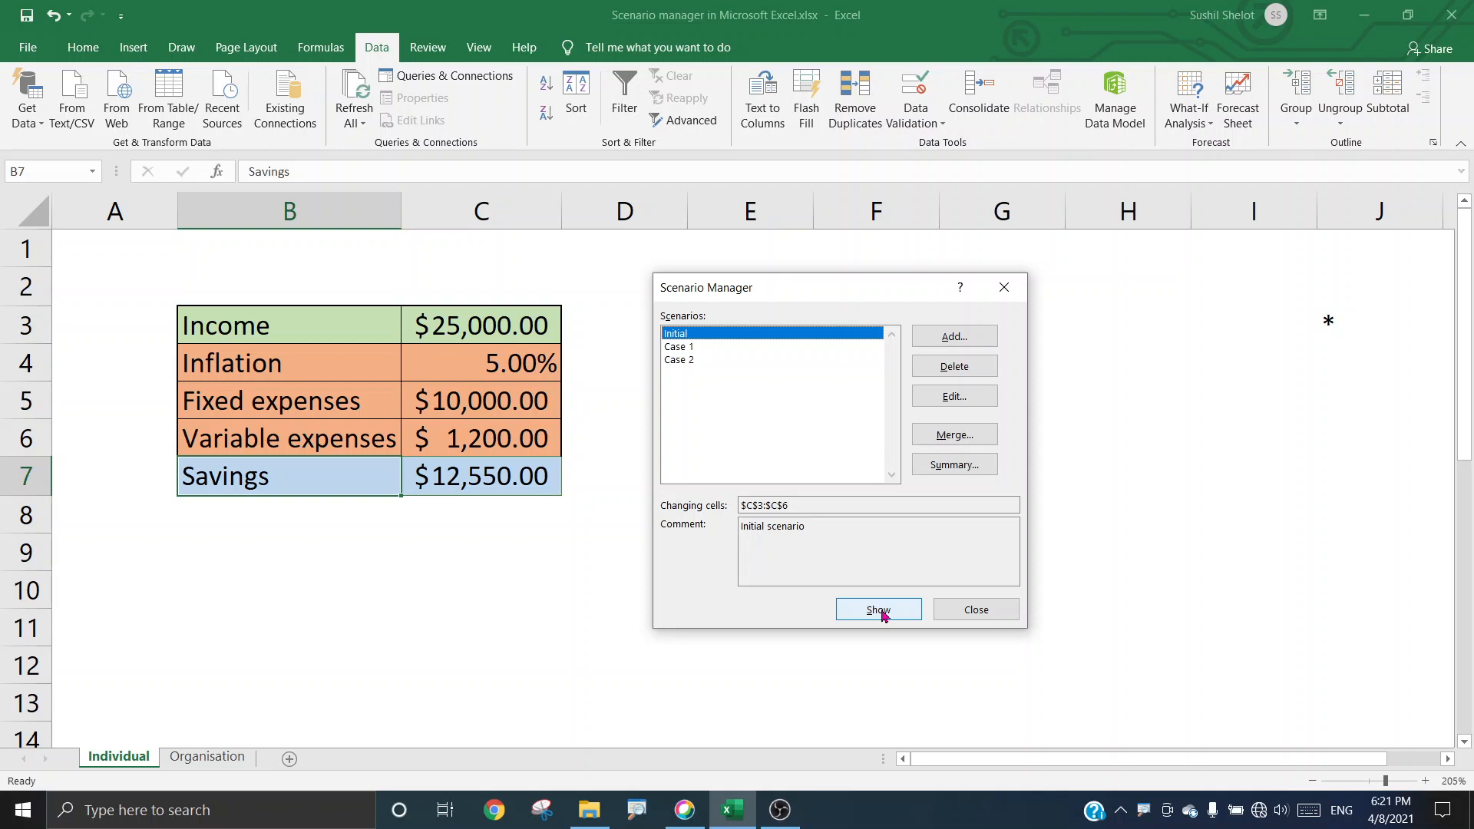
click(695, 349)
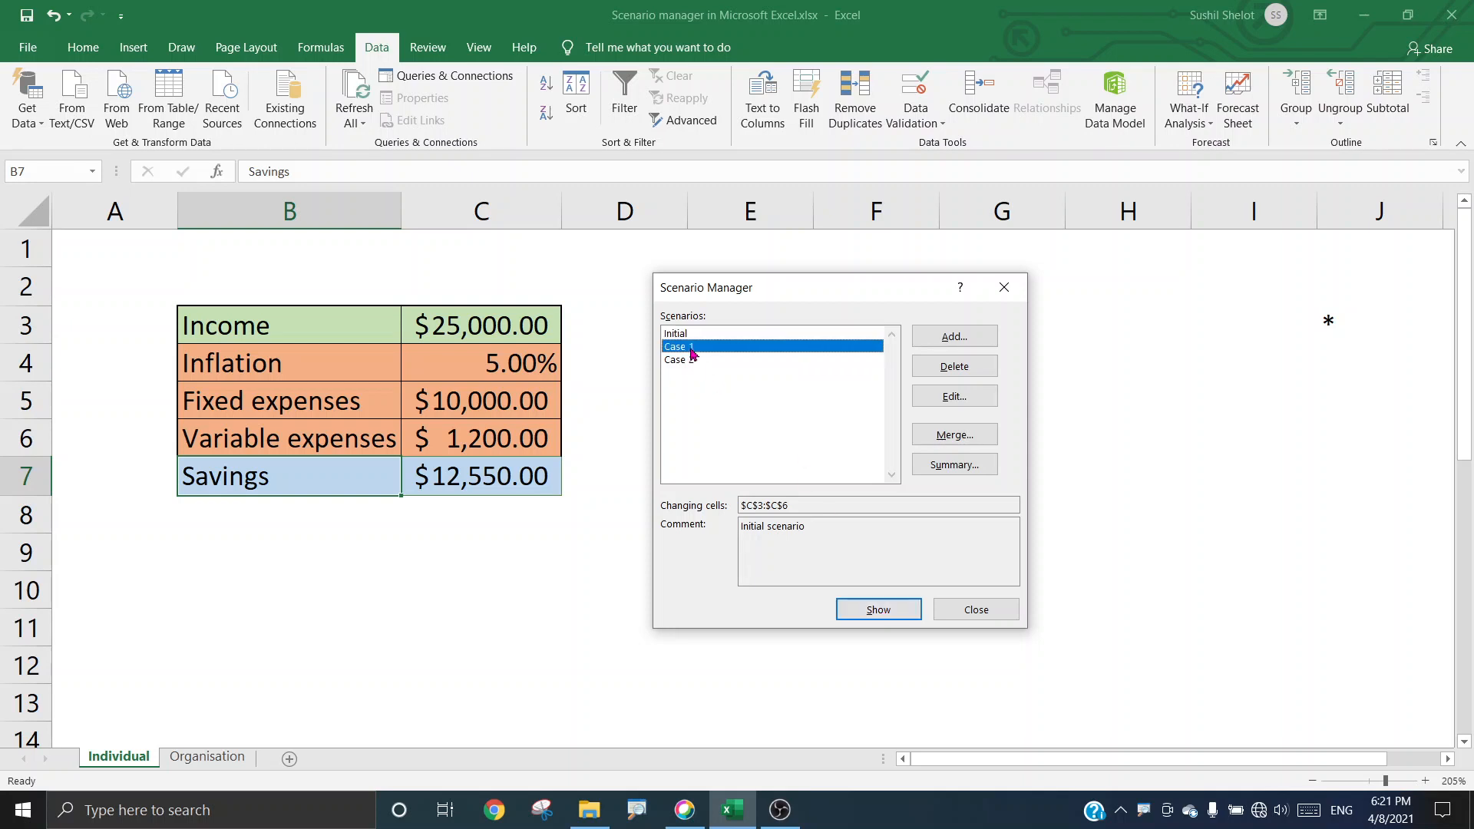
click(875, 610)
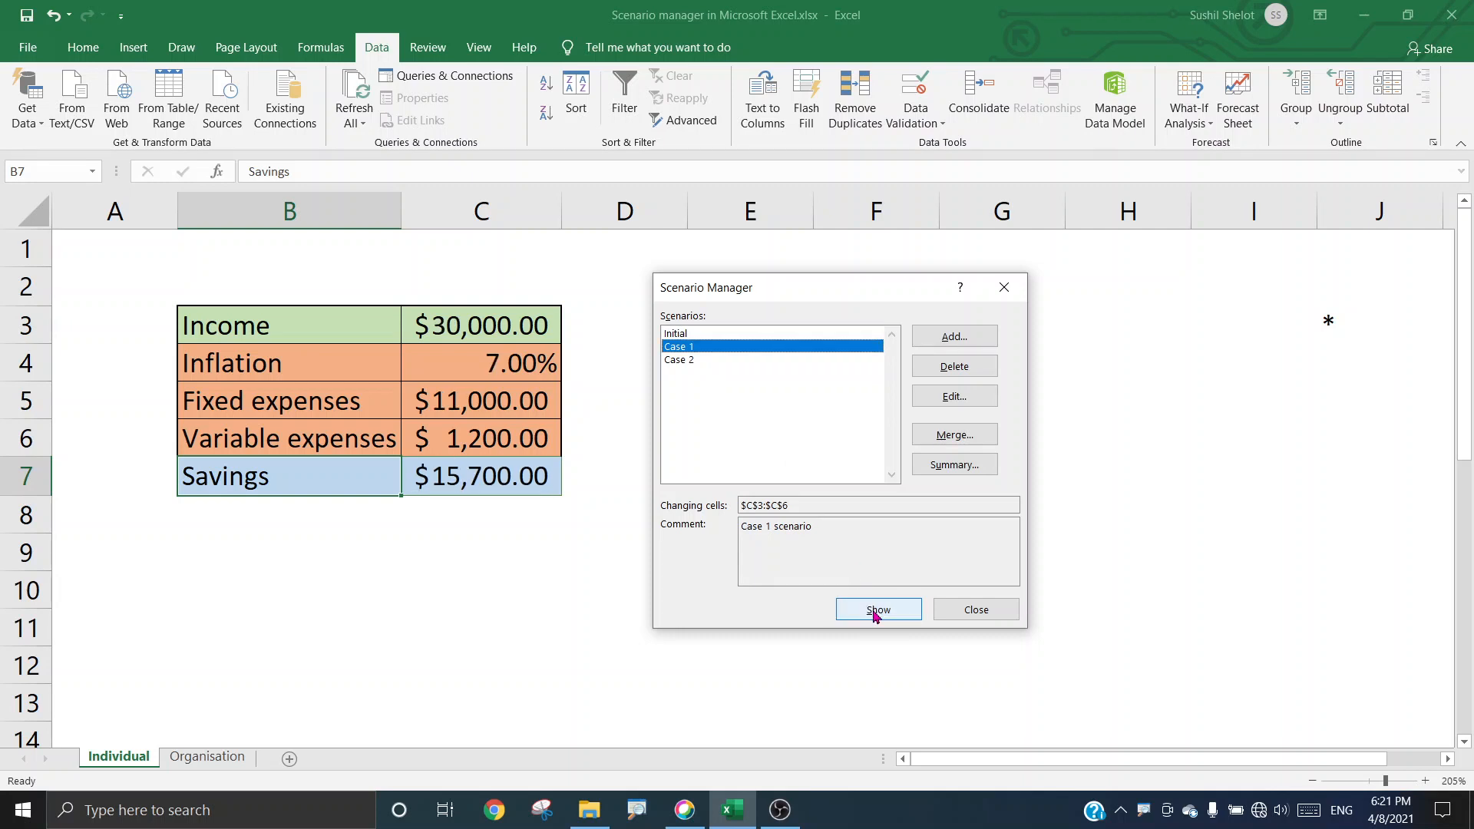
click(678, 361)
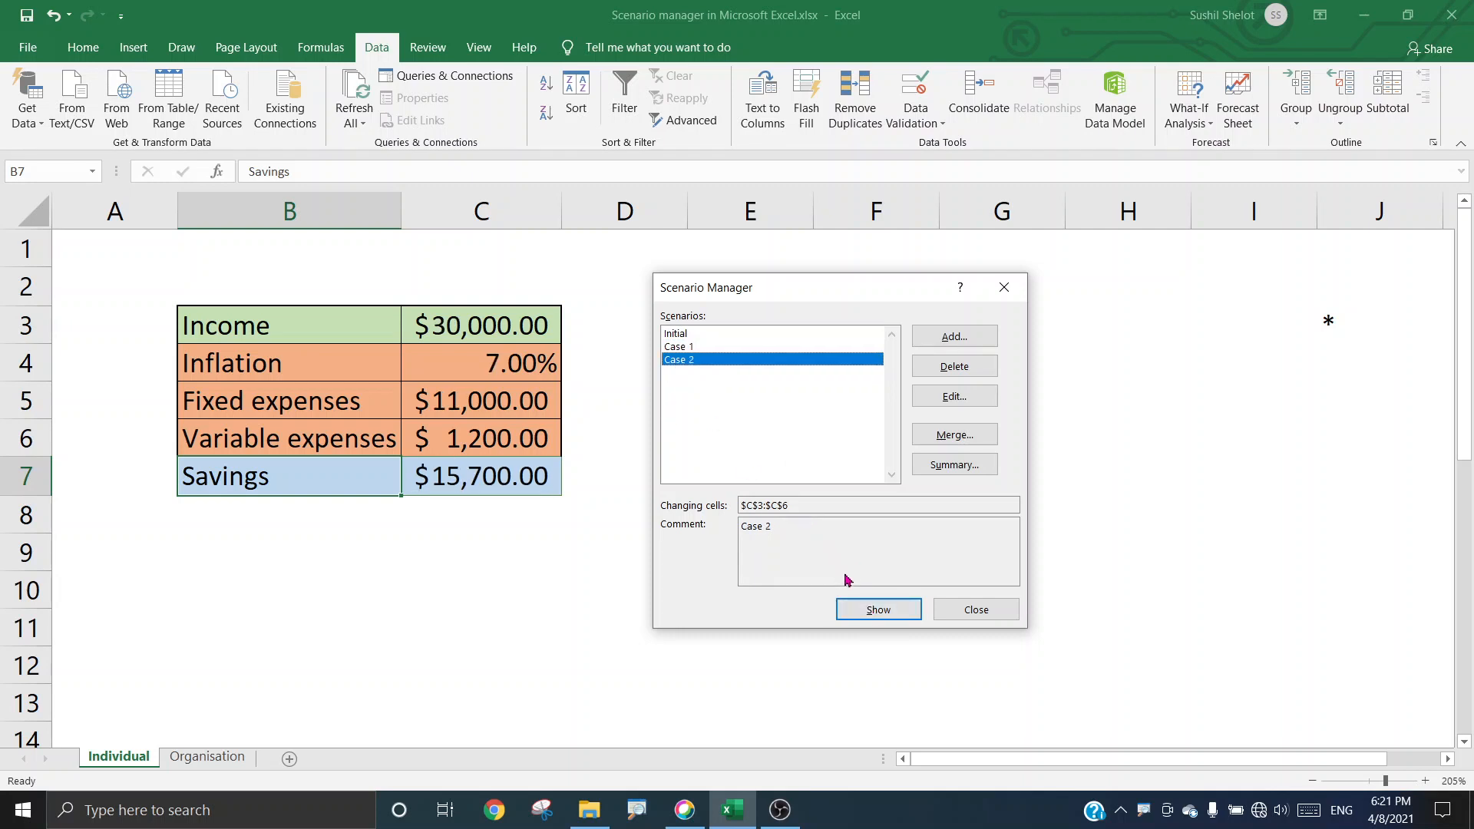
click(872, 608)
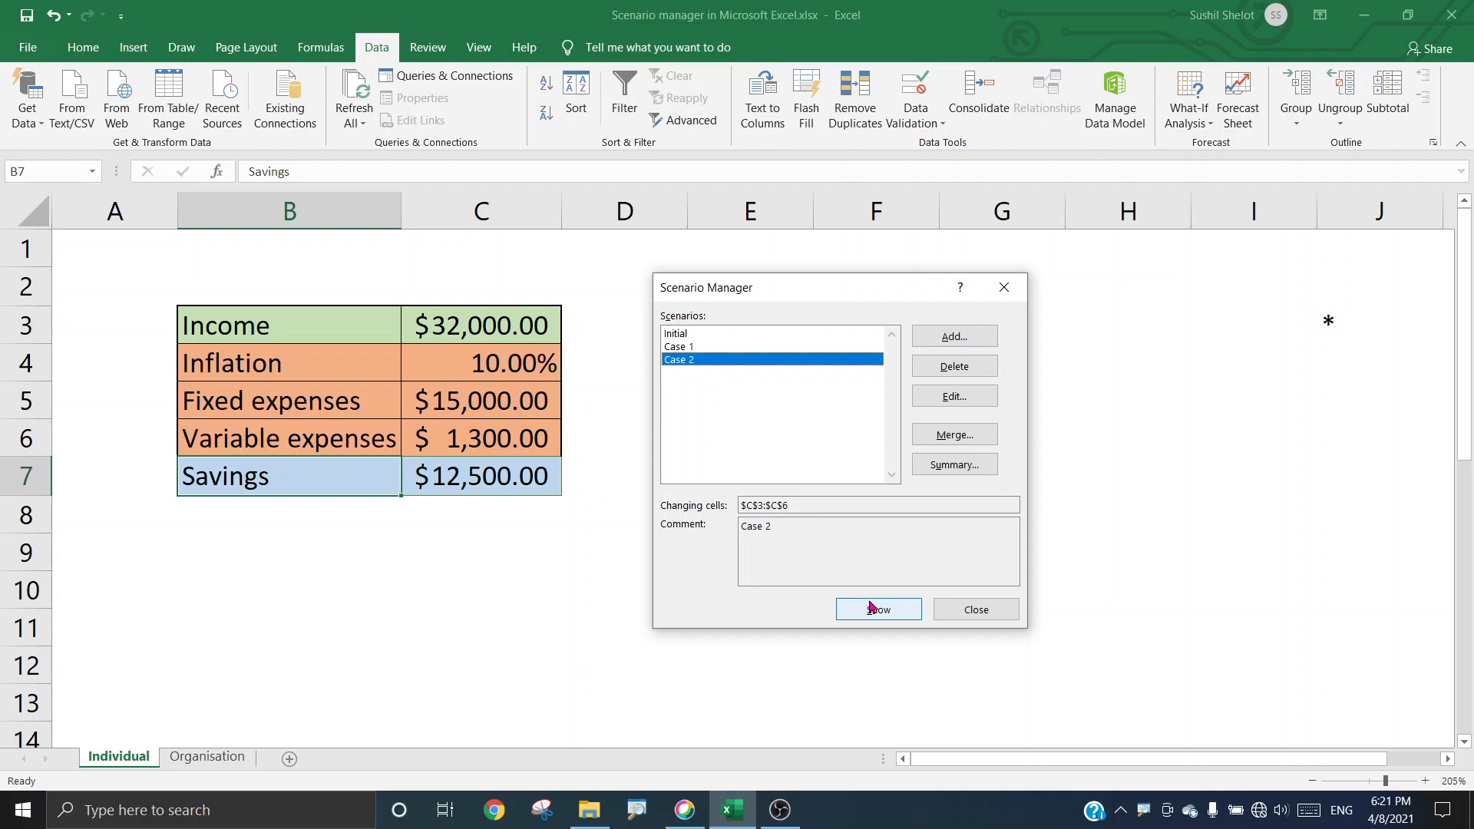
- Generate a Scenario summary report with the savings cell C7 as the result cell
click(949, 465)
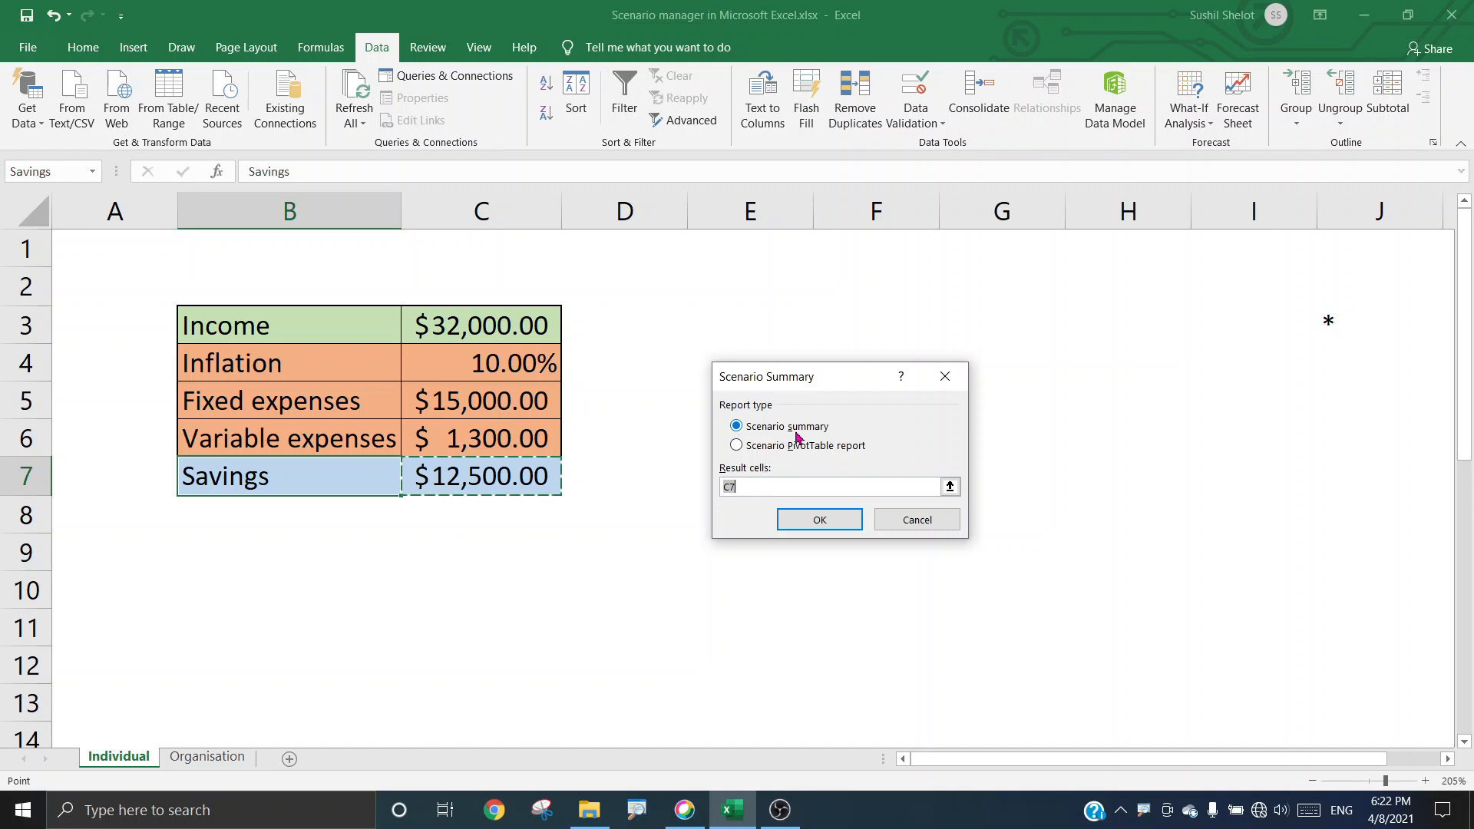
click(833, 518)
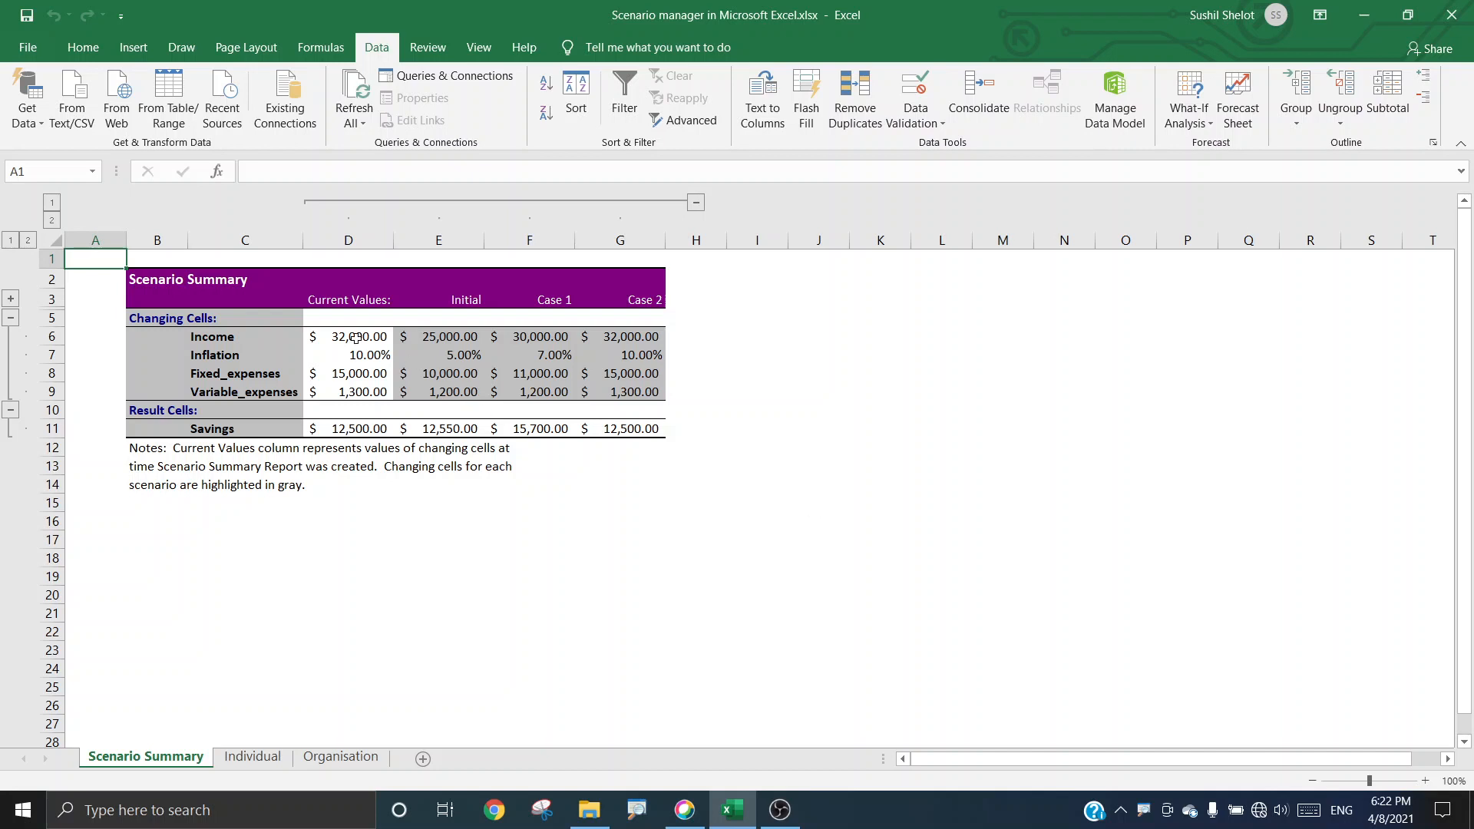
- Compare the current, Initial, Case 1 and Case 2 values and savings in the summary, and expand the scenario comments row
drag(357, 338, 356, 435)
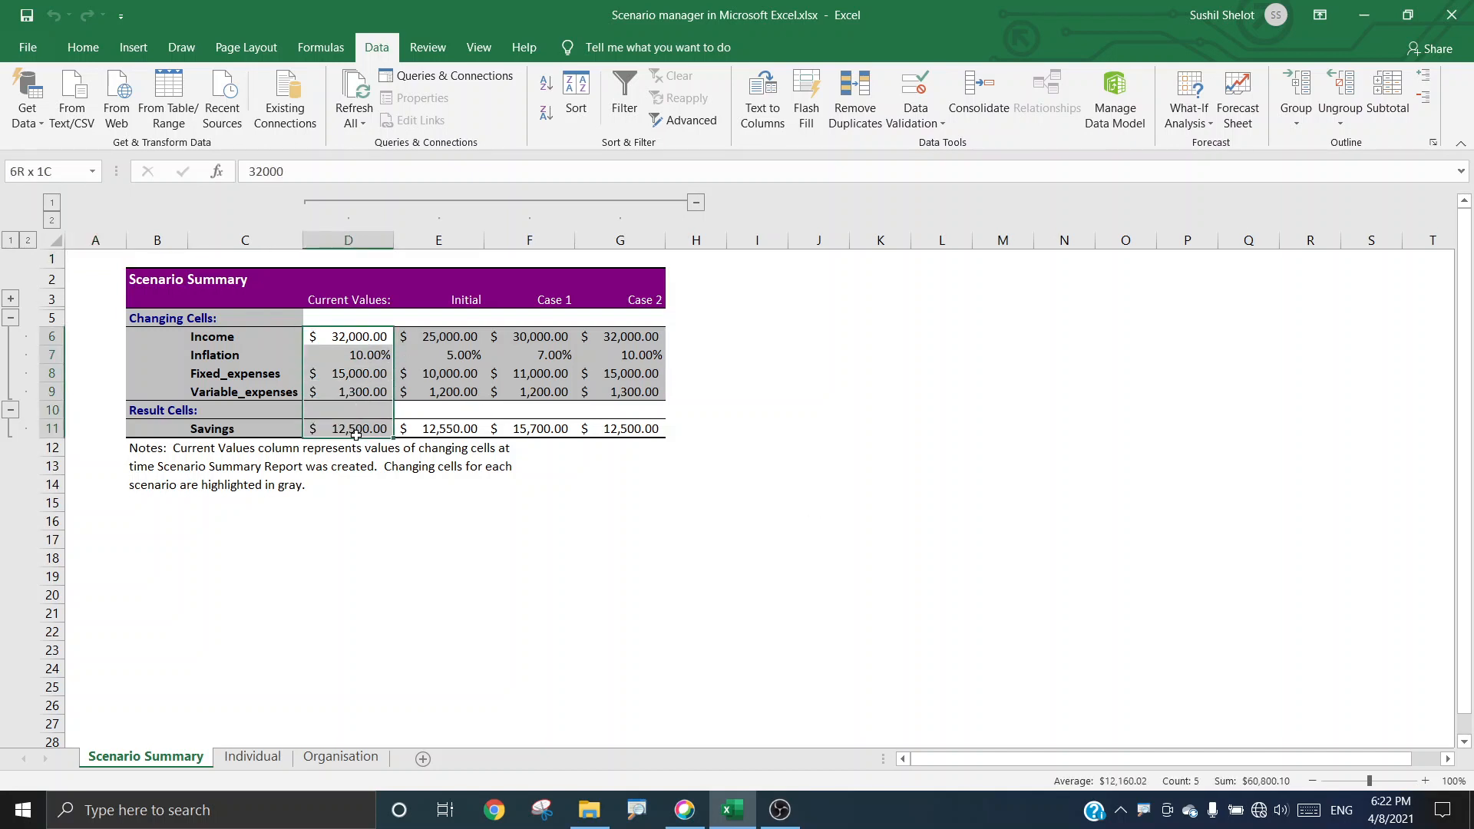
drag(356, 435, 356, 434)
drag(453, 338, 452, 430)
drag(532, 330, 537, 429)
drag(642, 338, 646, 427)
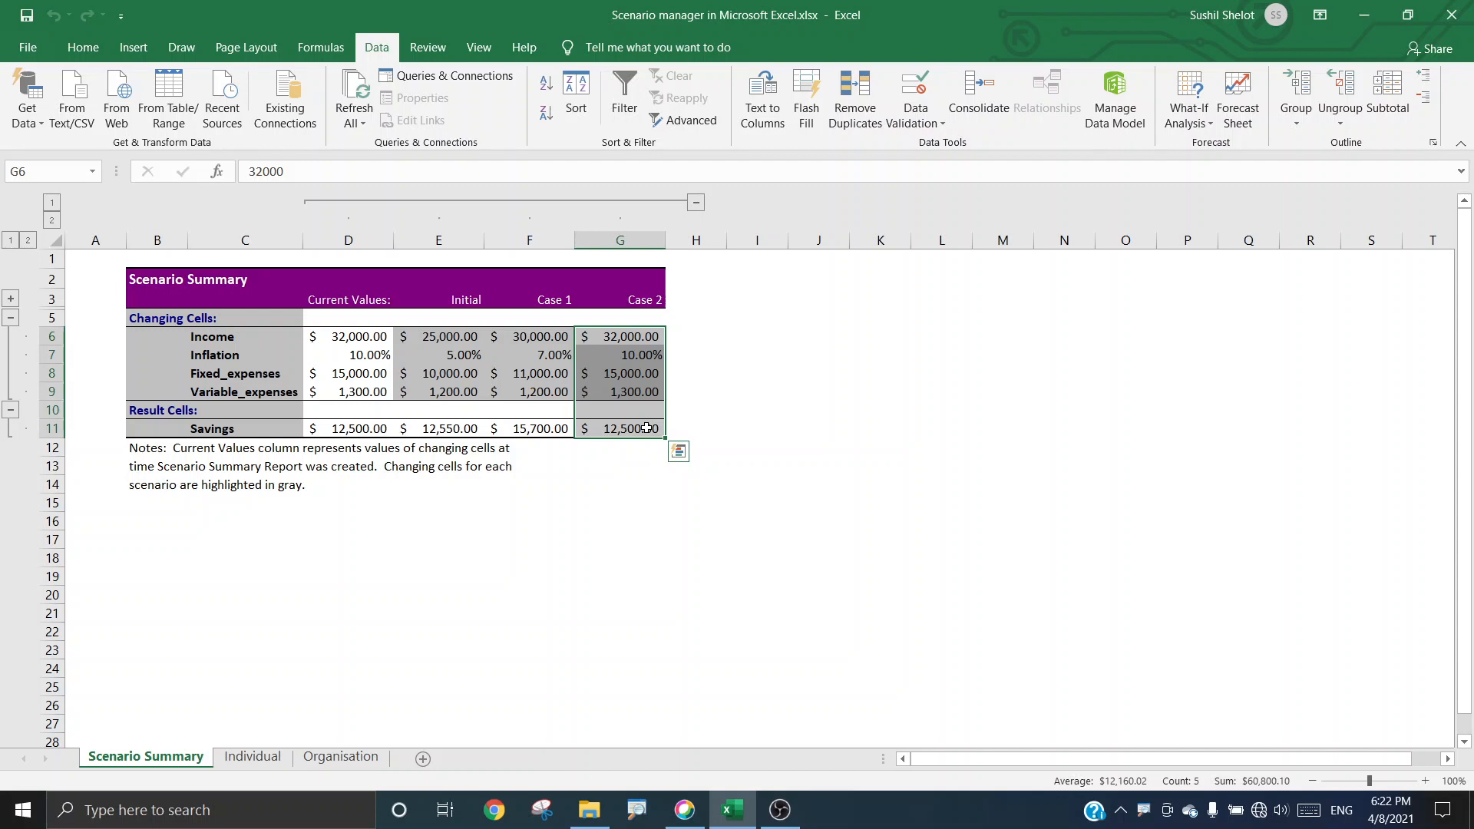
click(430, 430)
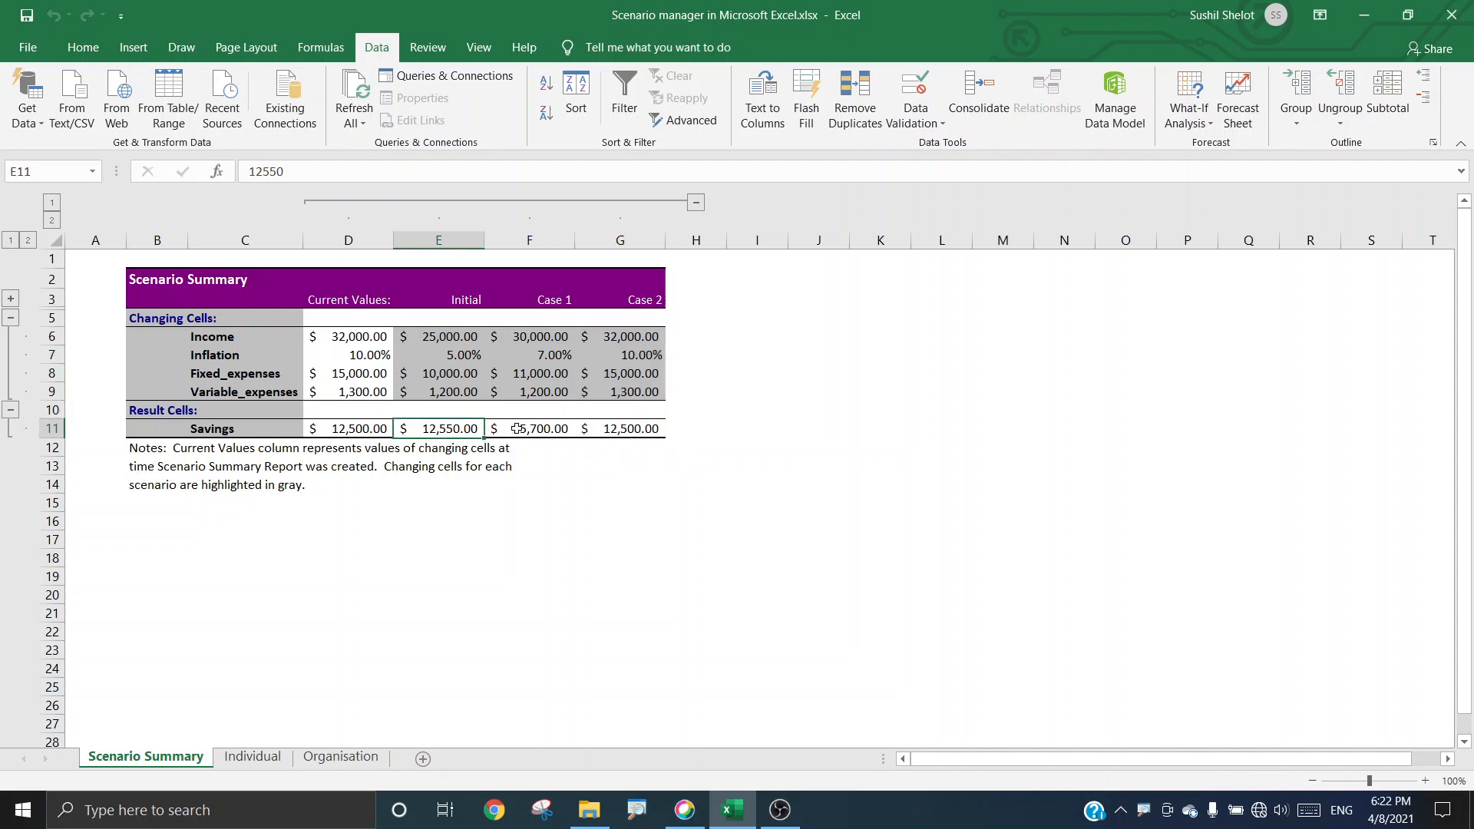
click(516, 428)
click(614, 427)
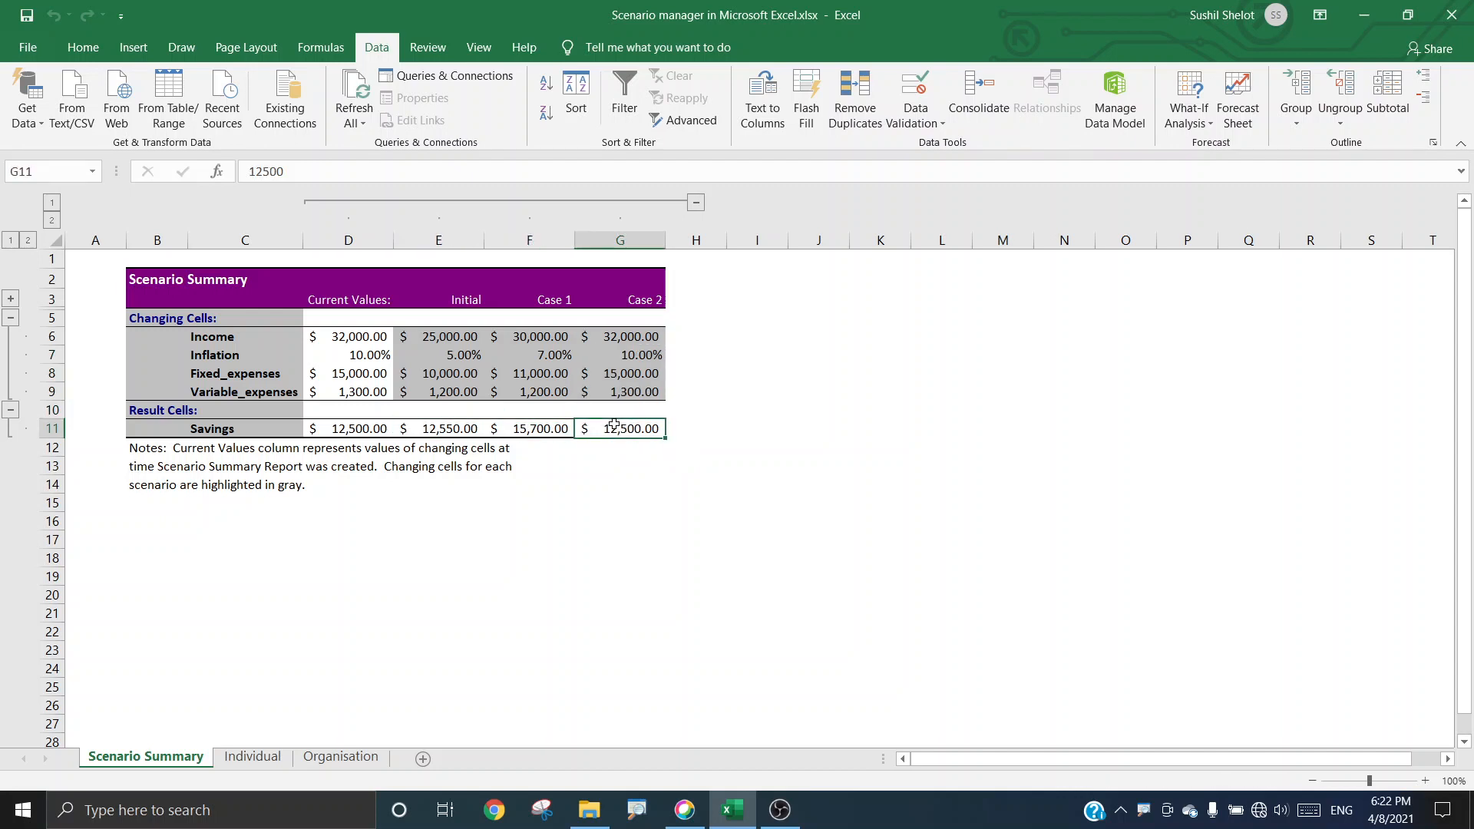
click(10, 301)
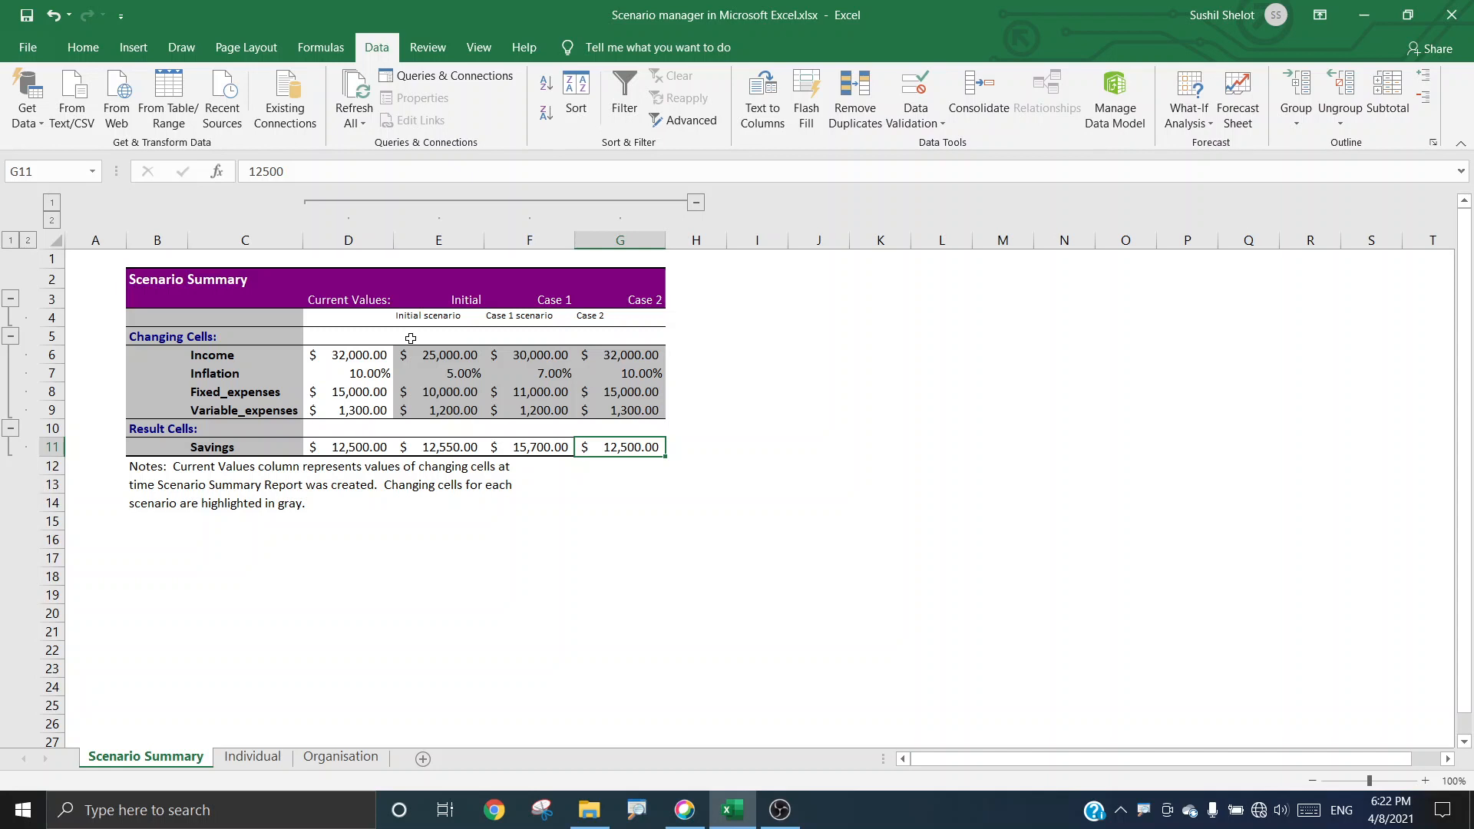
- Delete the Scenario Summary sheet from the workbook
right_click(177, 767)
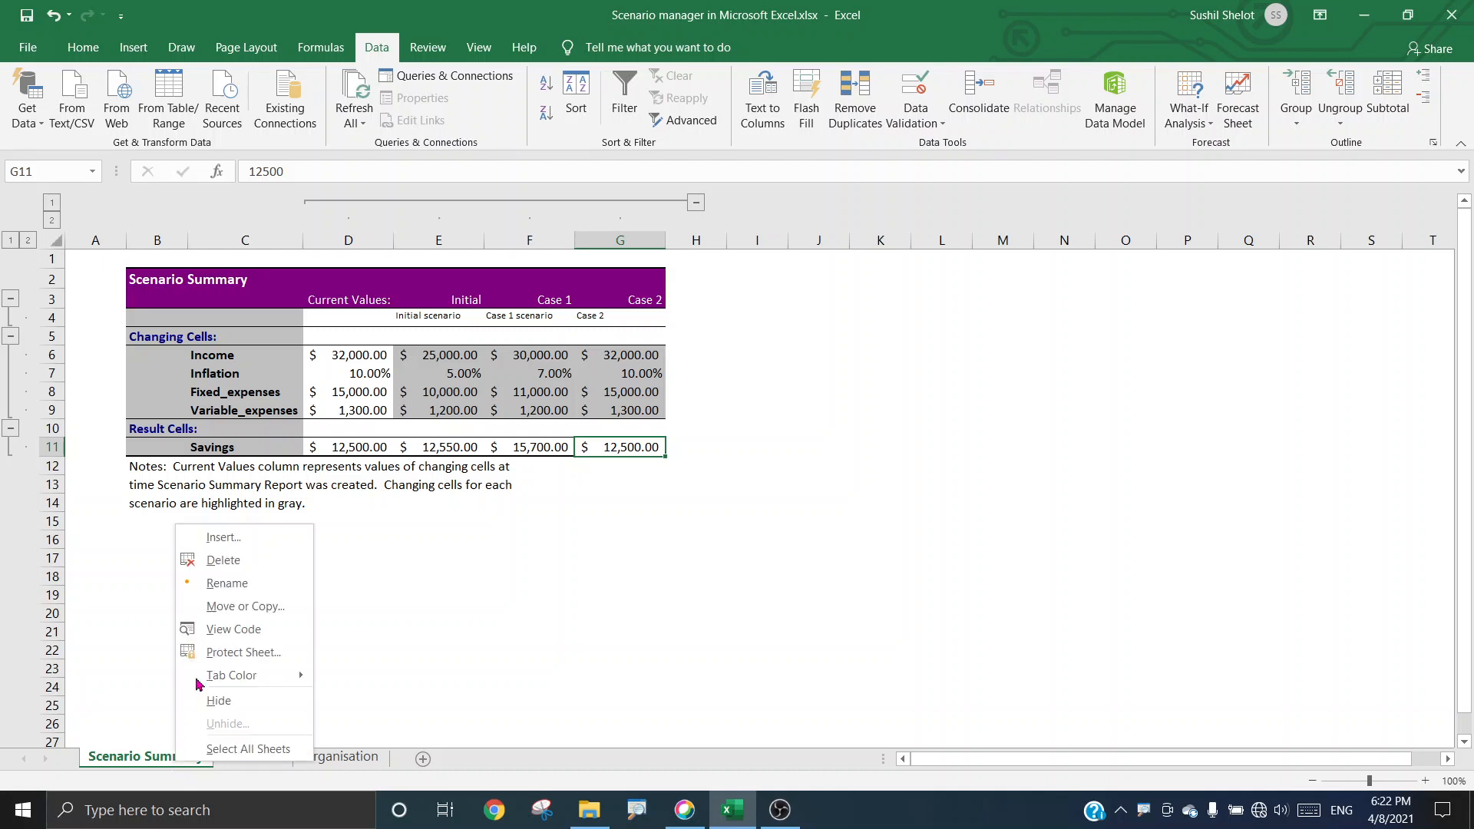
click(223, 560)
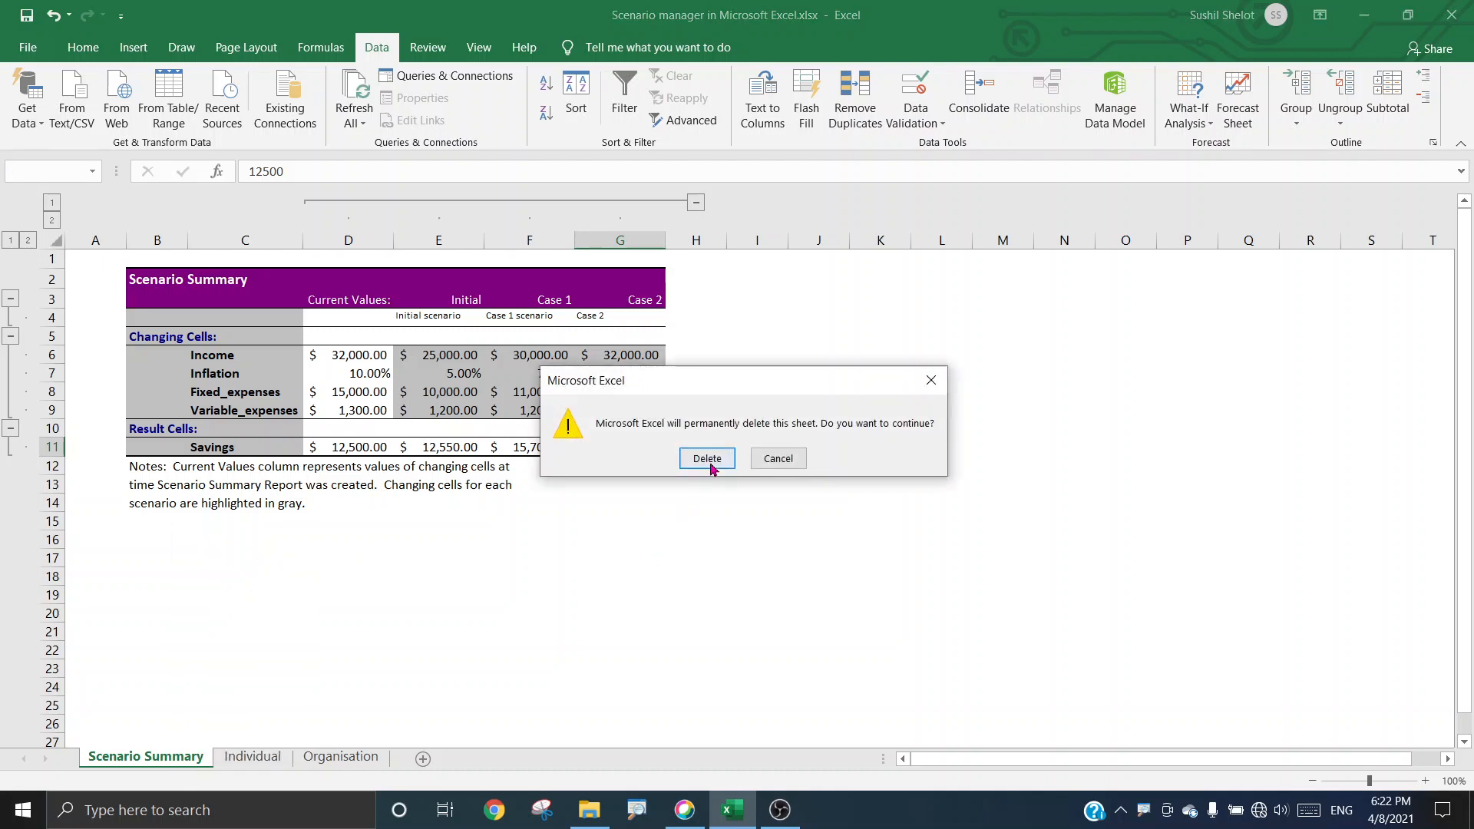
click(707, 461)
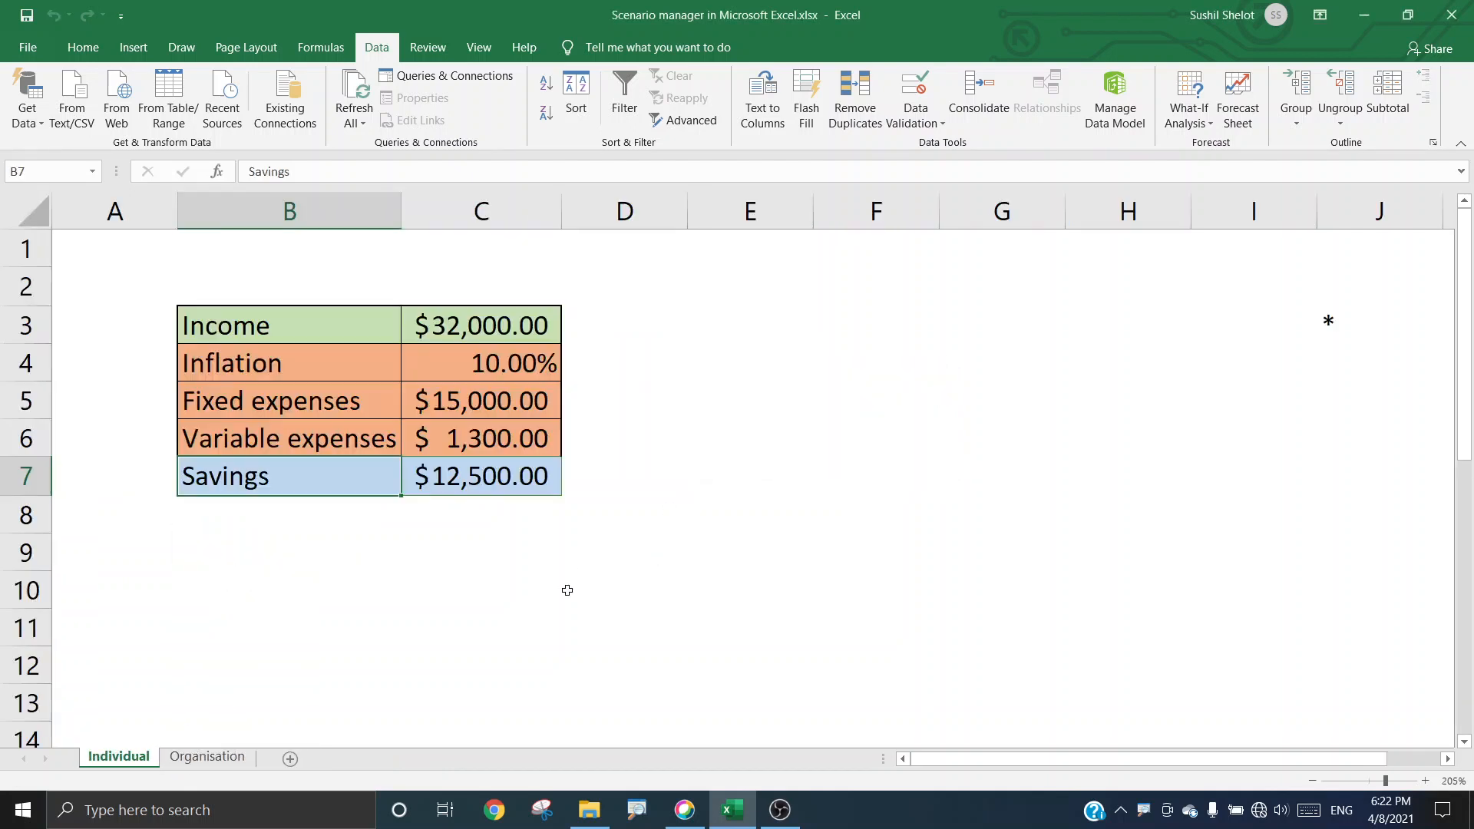
- Examine the row labels on the Organisation sheet, from Department_contributors through the cost items to Budget and Variance
click(207, 757)
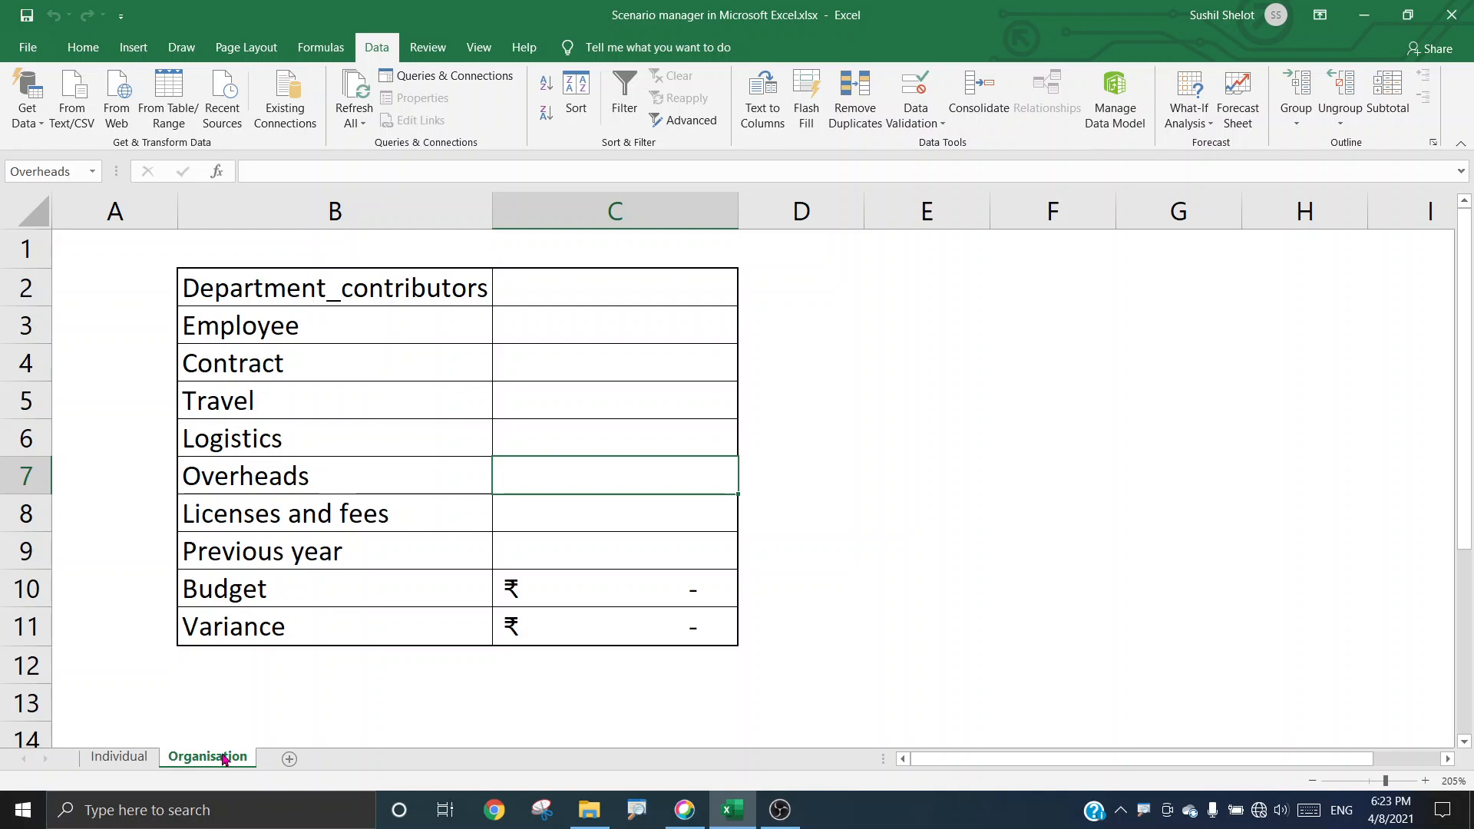
click(258, 294)
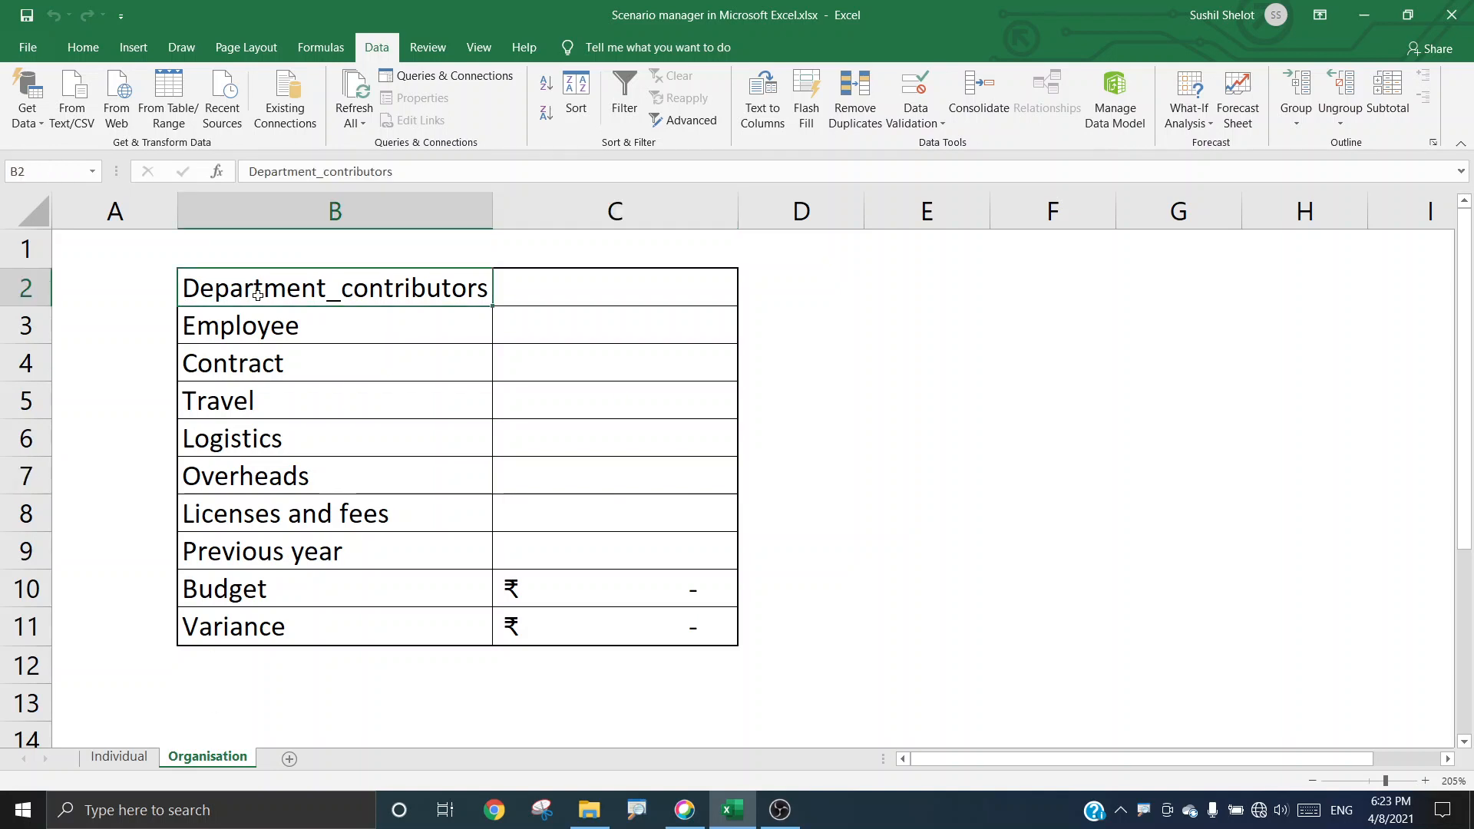
click(240, 338)
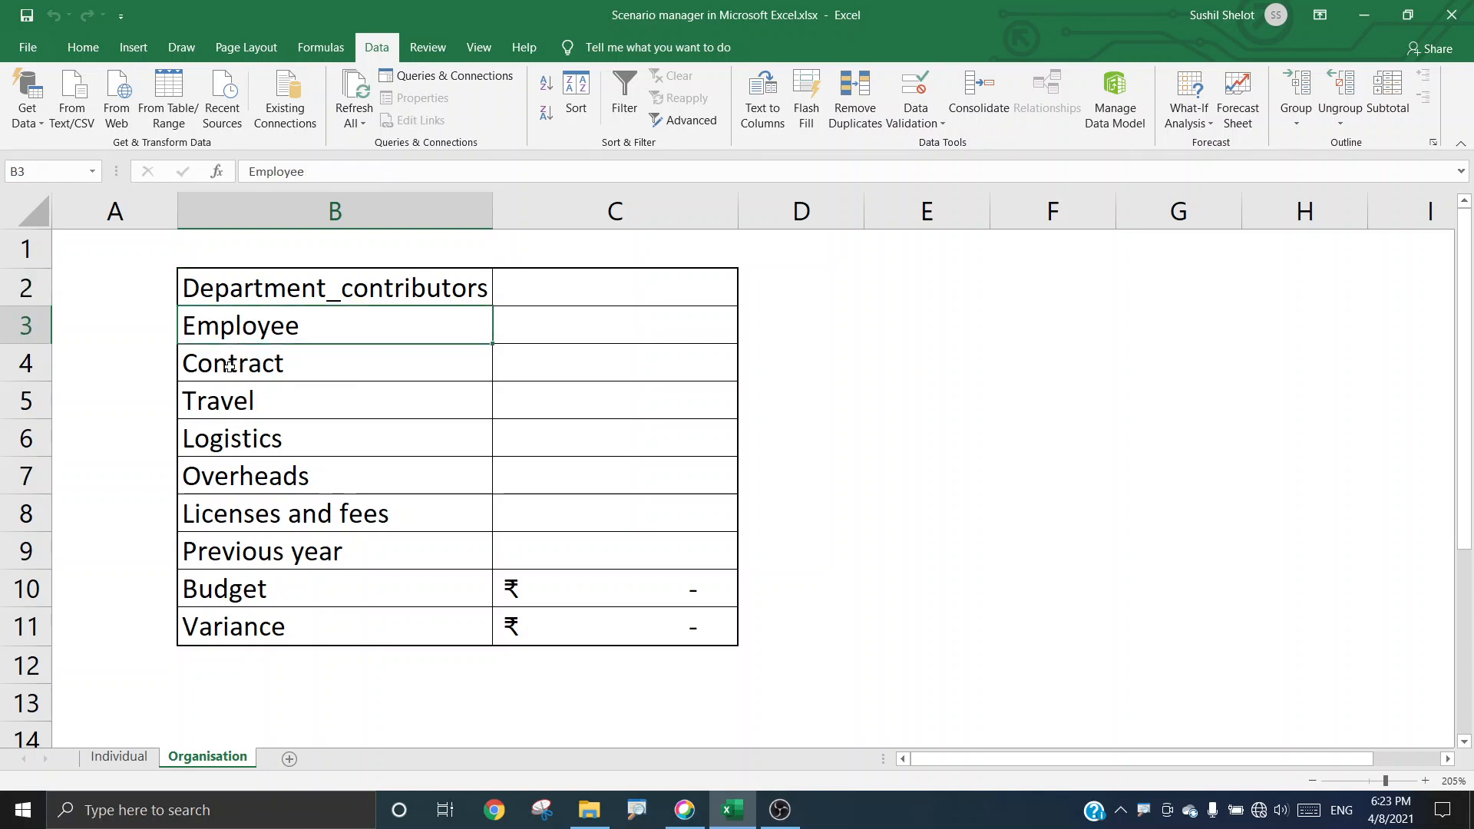
click(230, 366)
click(227, 400)
click(231, 438)
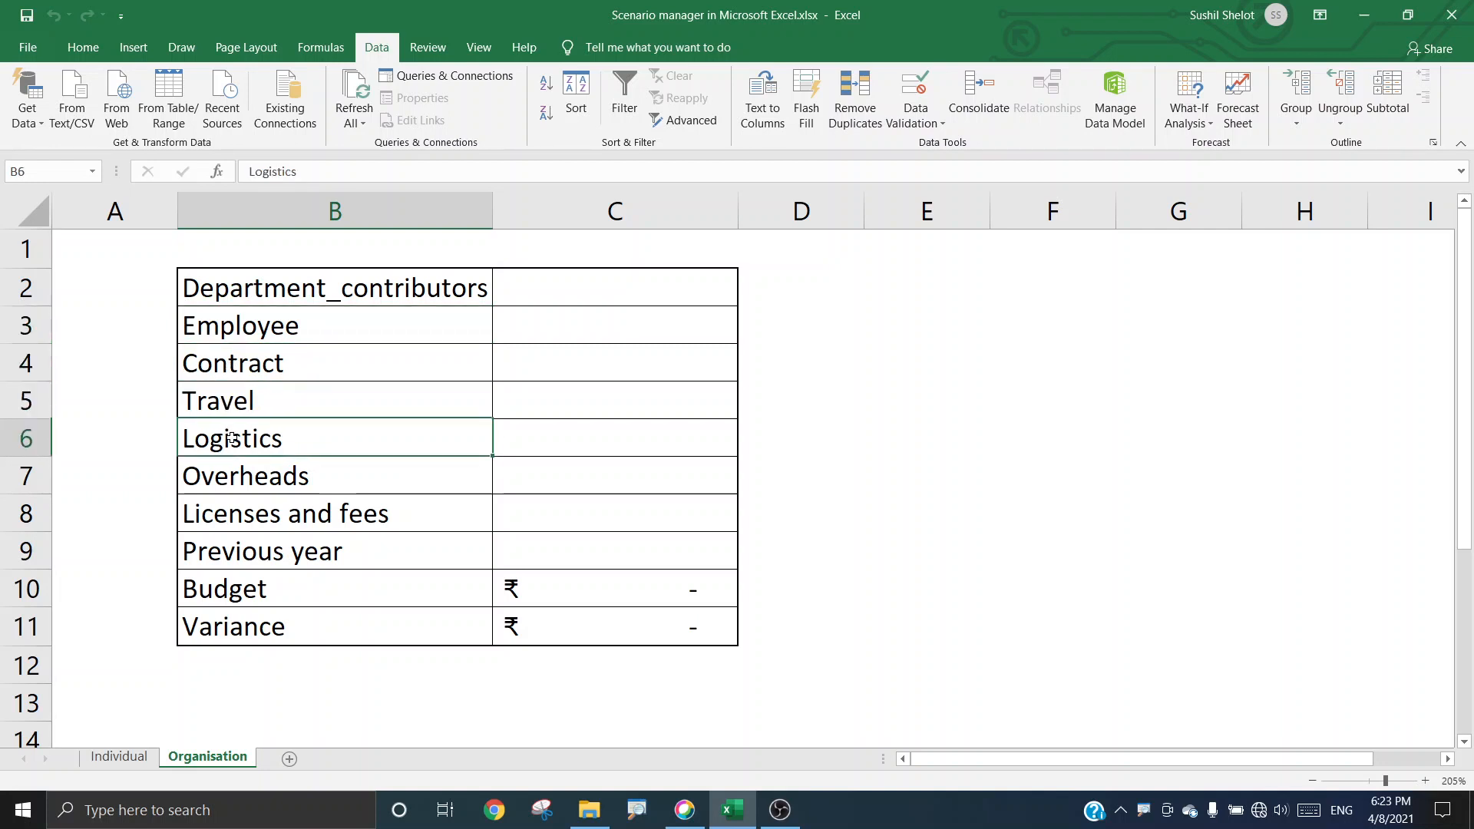
click(242, 477)
click(270, 512)
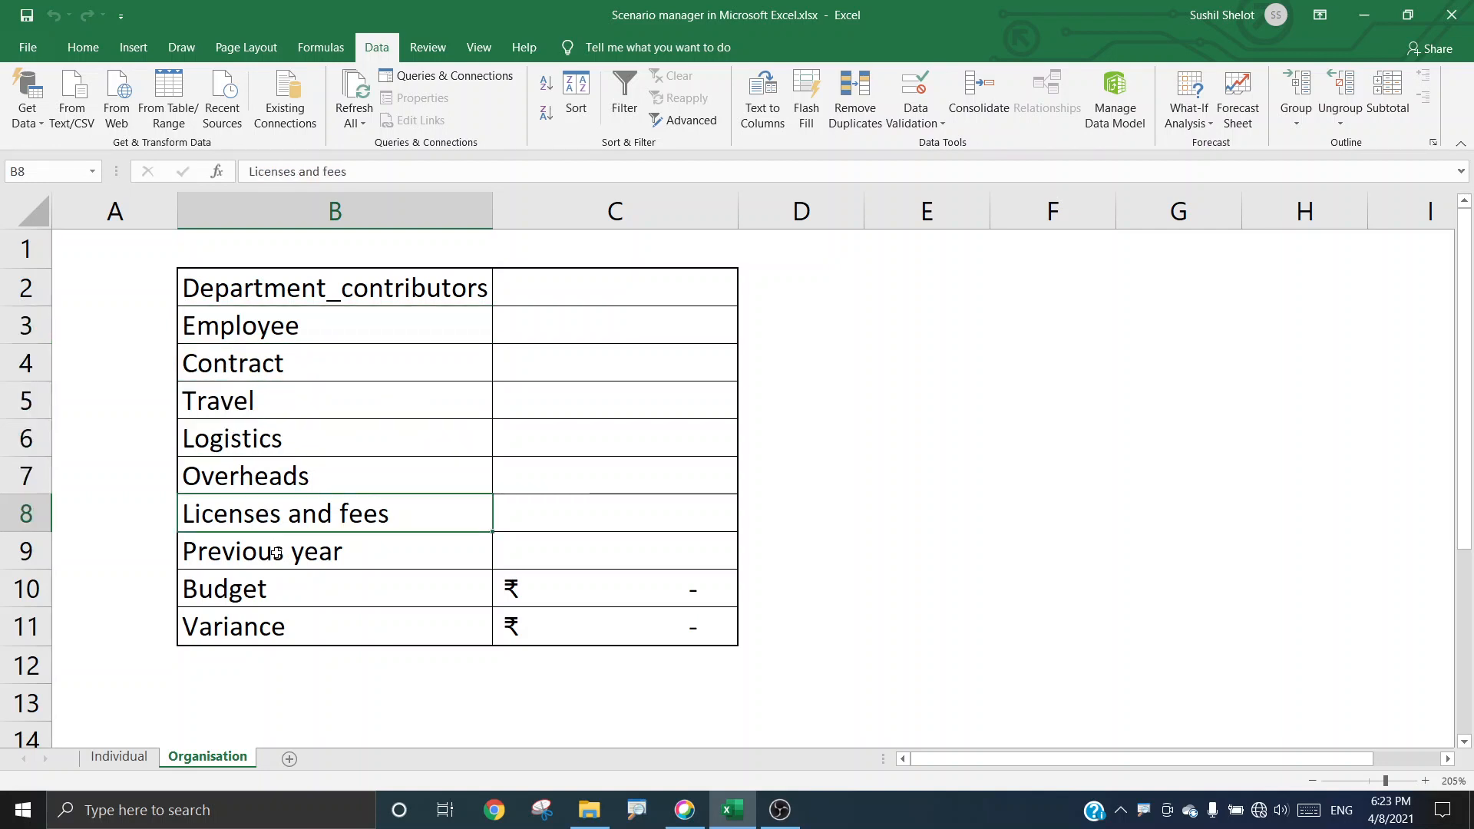
click(277, 552)
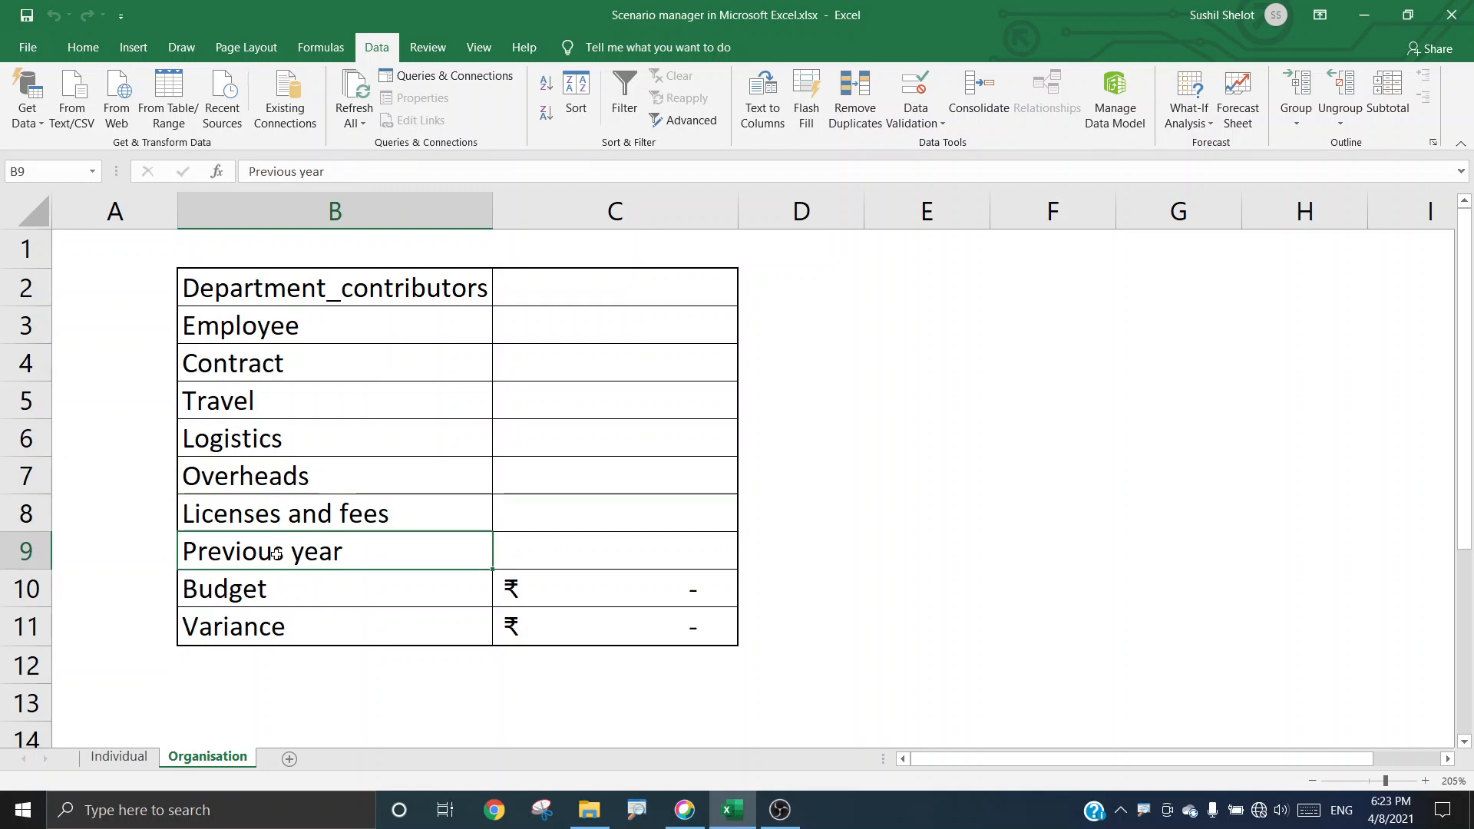
click(264, 598)
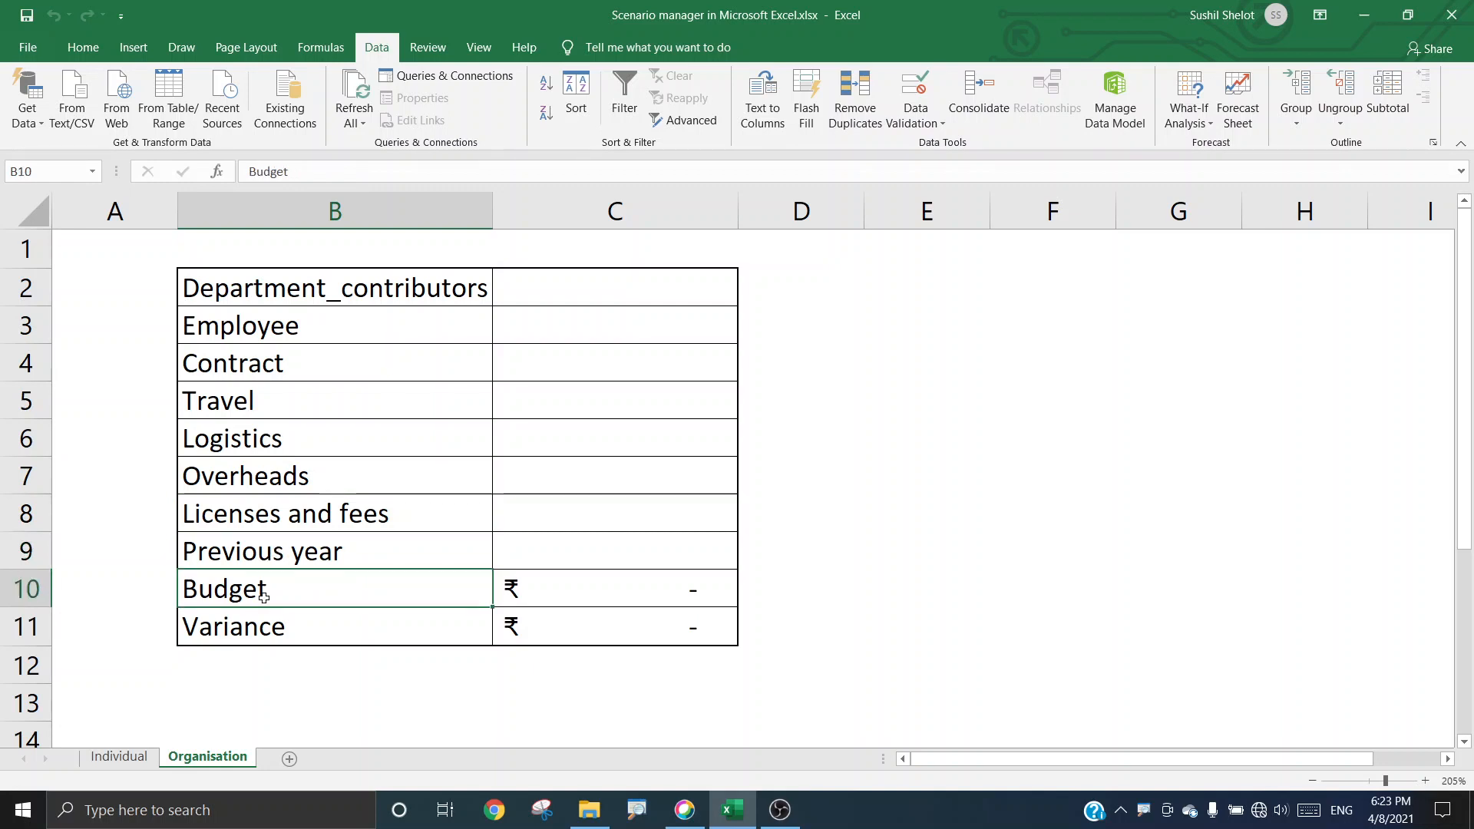
click(262, 634)
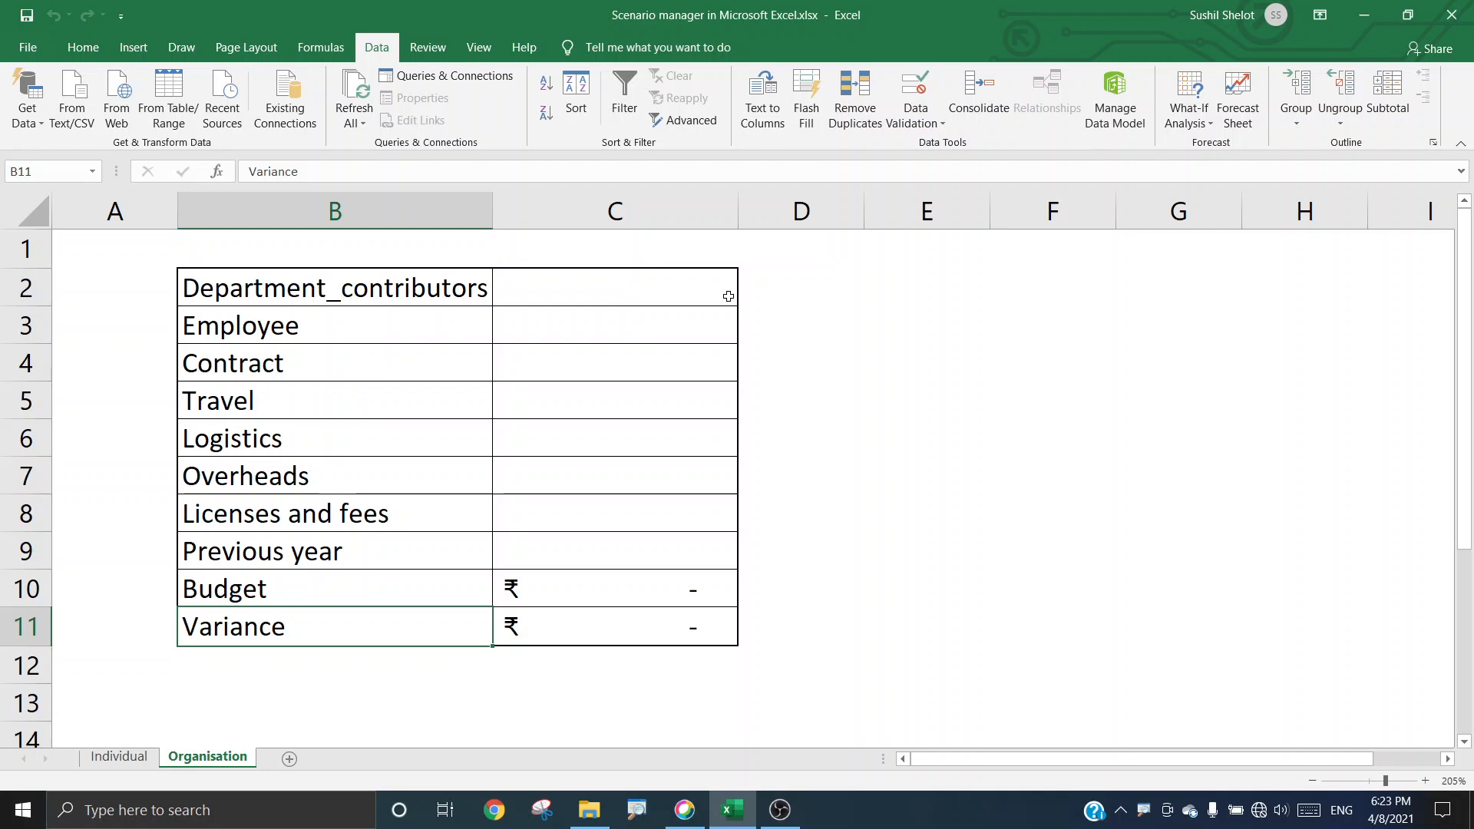
click(792, 295)
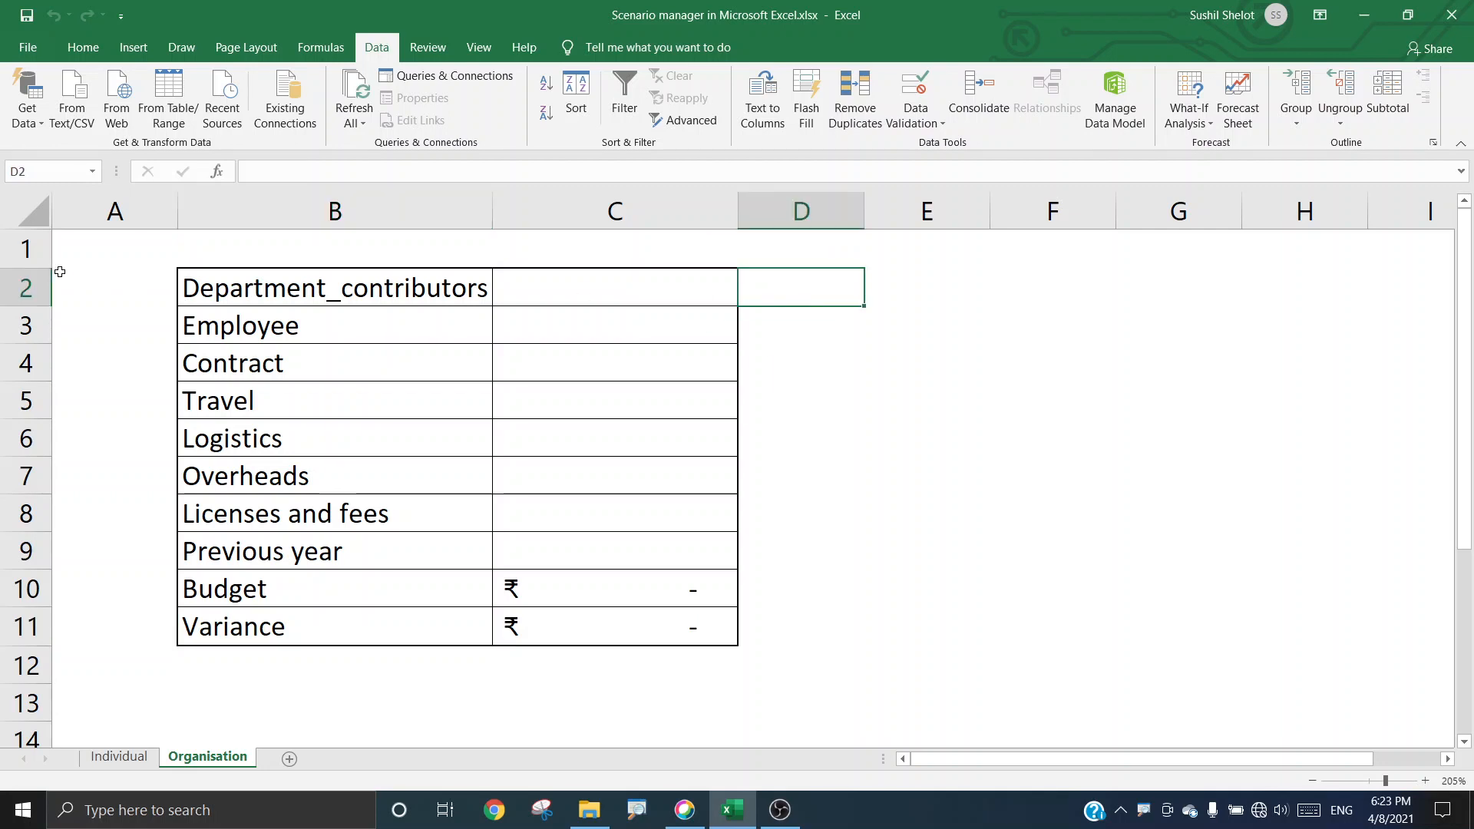
click(622, 284)
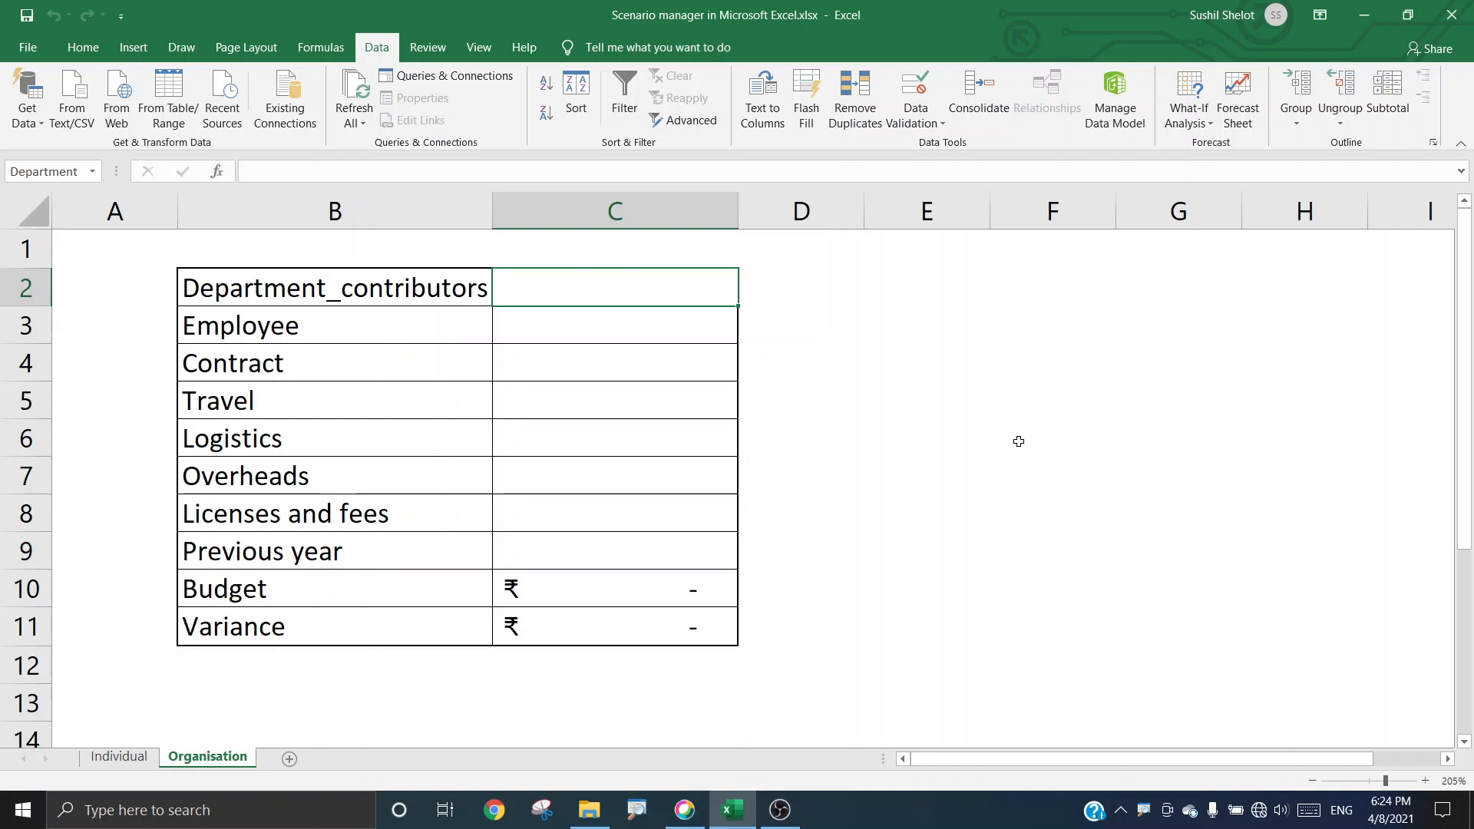
key(ctrl+shift+F3)
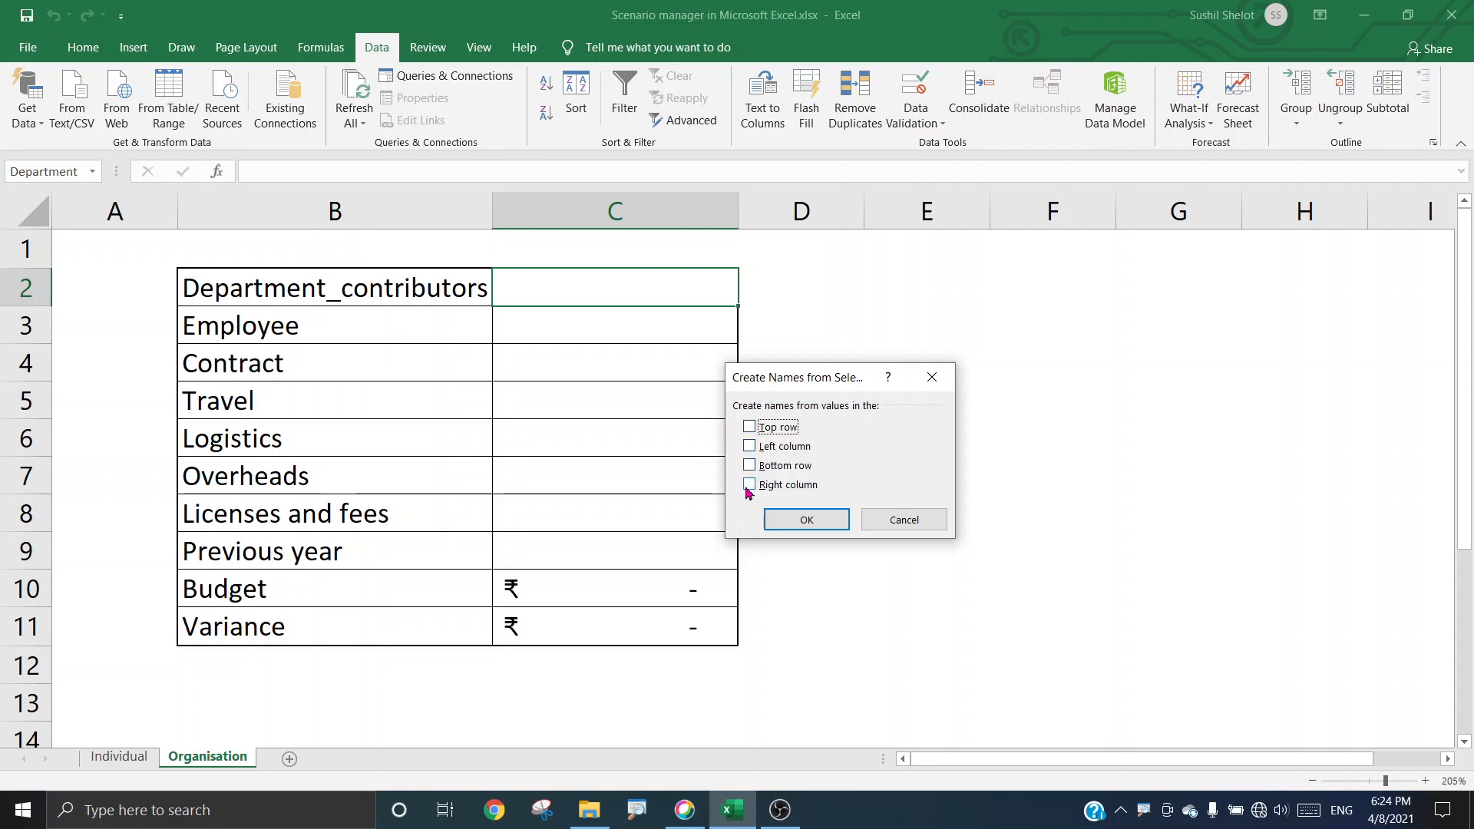
click(905, 520)
- Create names for the value cells of B2:C11 from the labels in the left column
drag(326, 286, 635, 638)
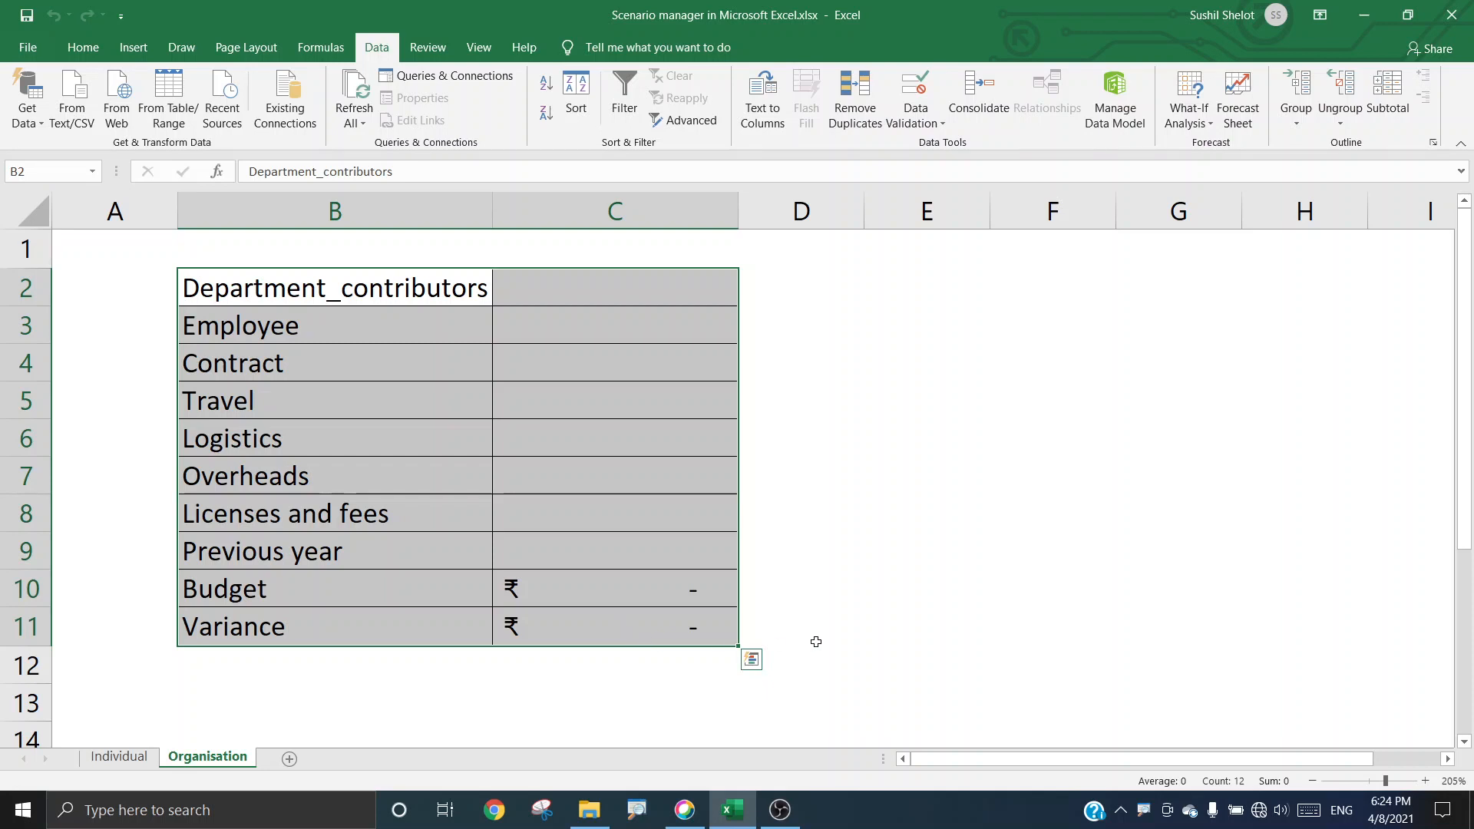
key(ctrl+shift+F3)
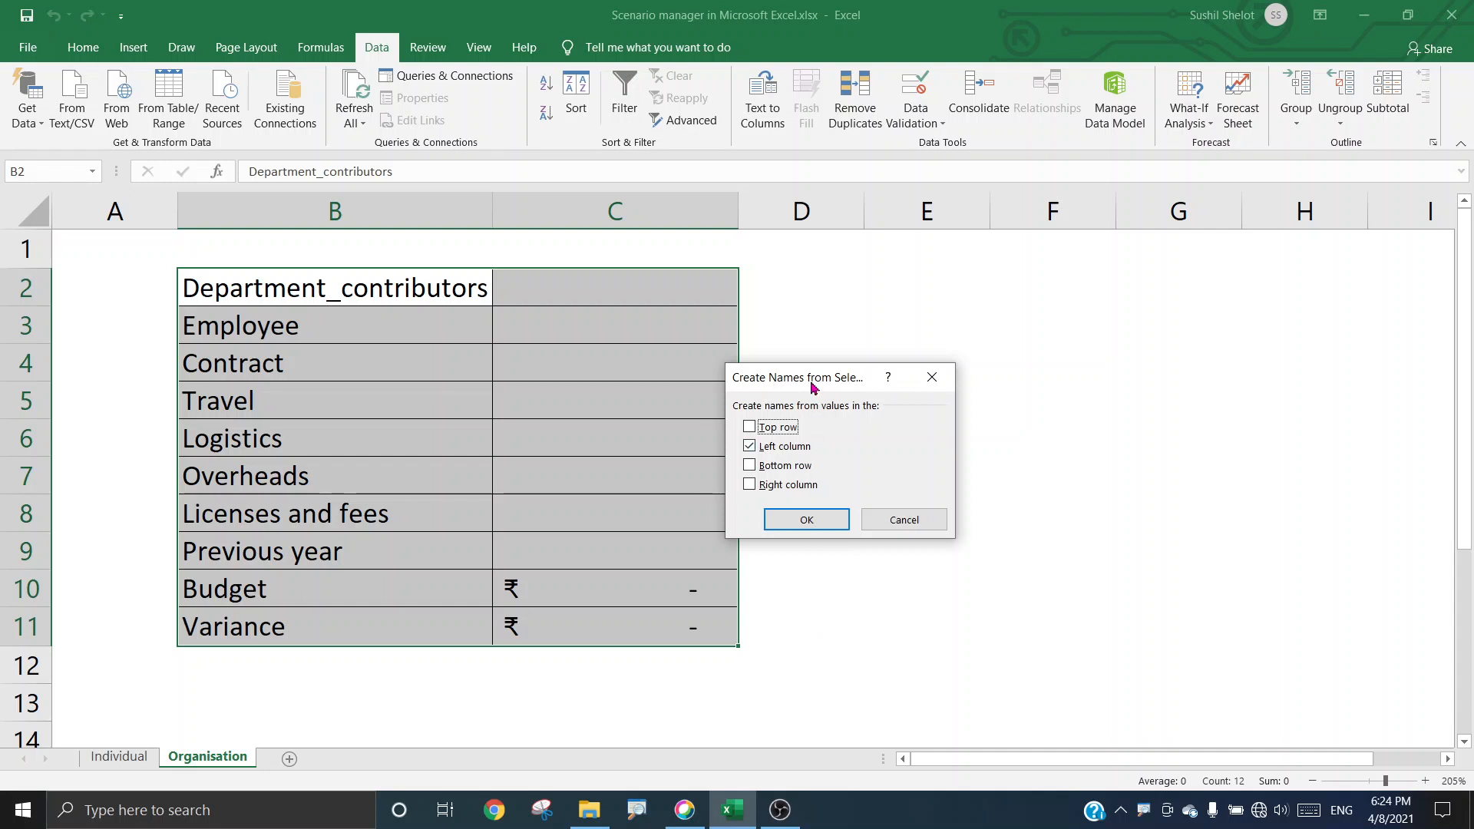
drag(812, 382, 981, 372)
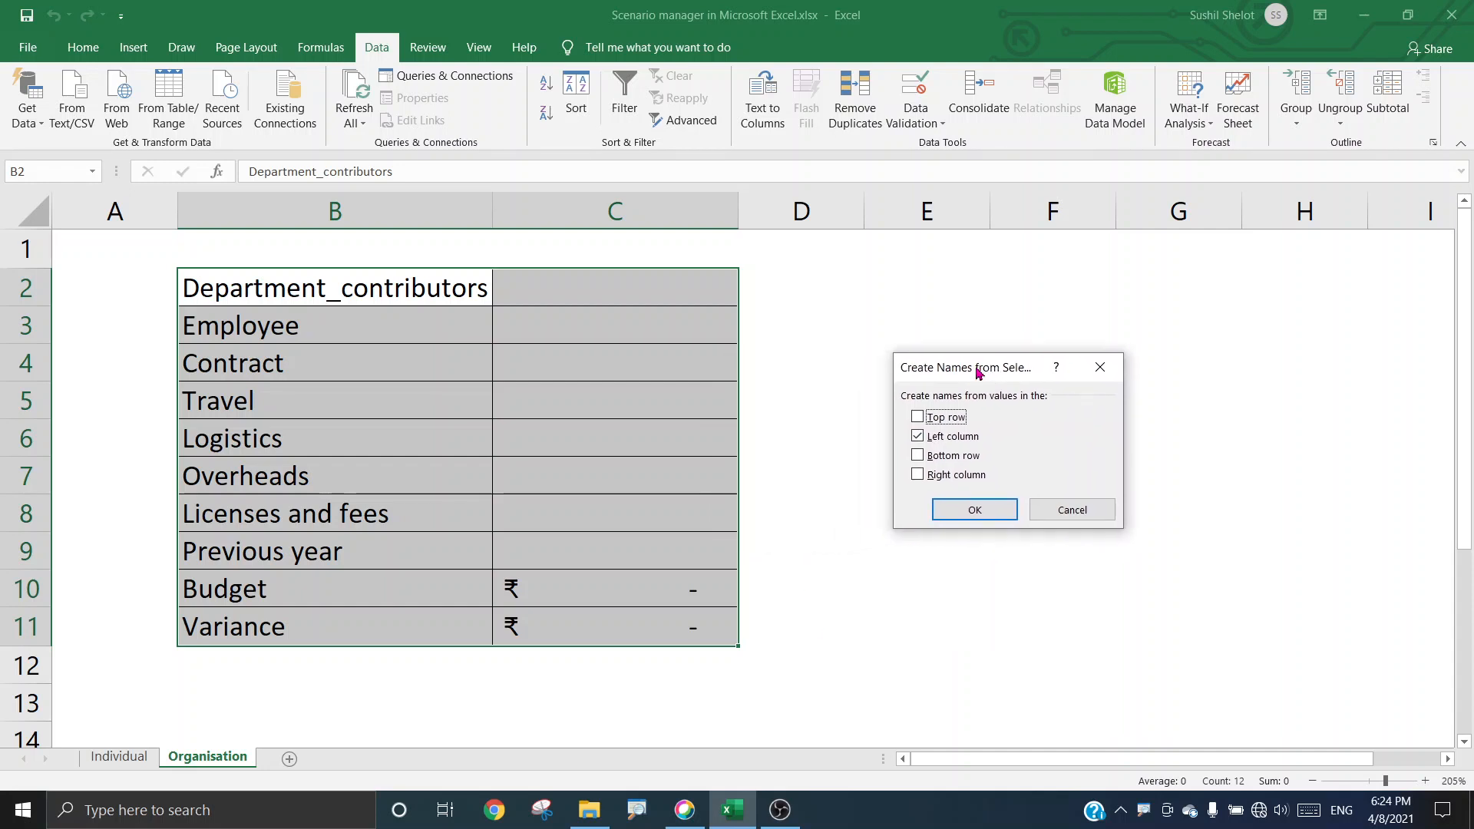
click(971, 504)
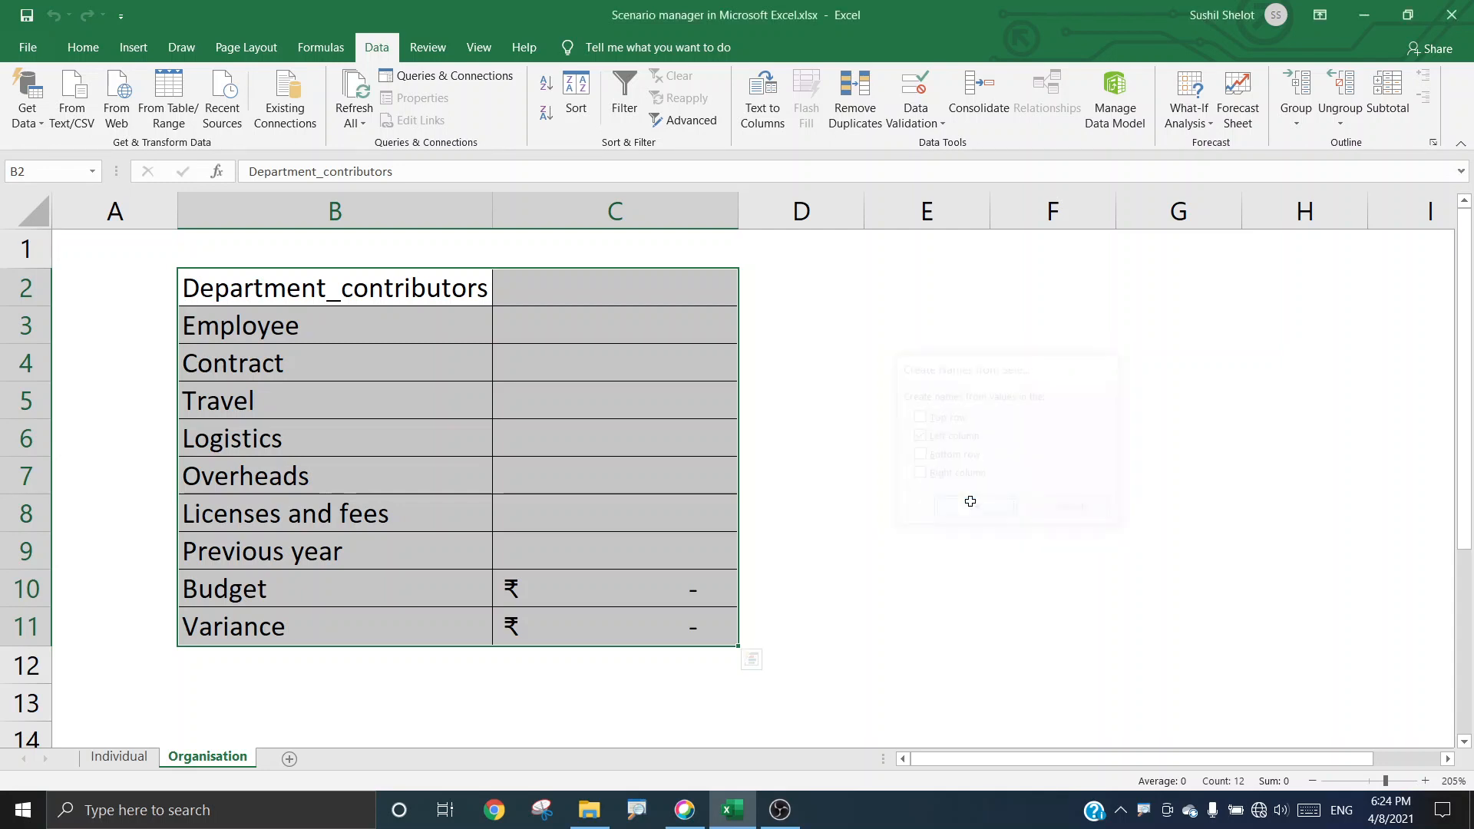
click(911, 492)
- Check the cell names assigned to the Employee through Logistics value cells in column C
click(665, 325)
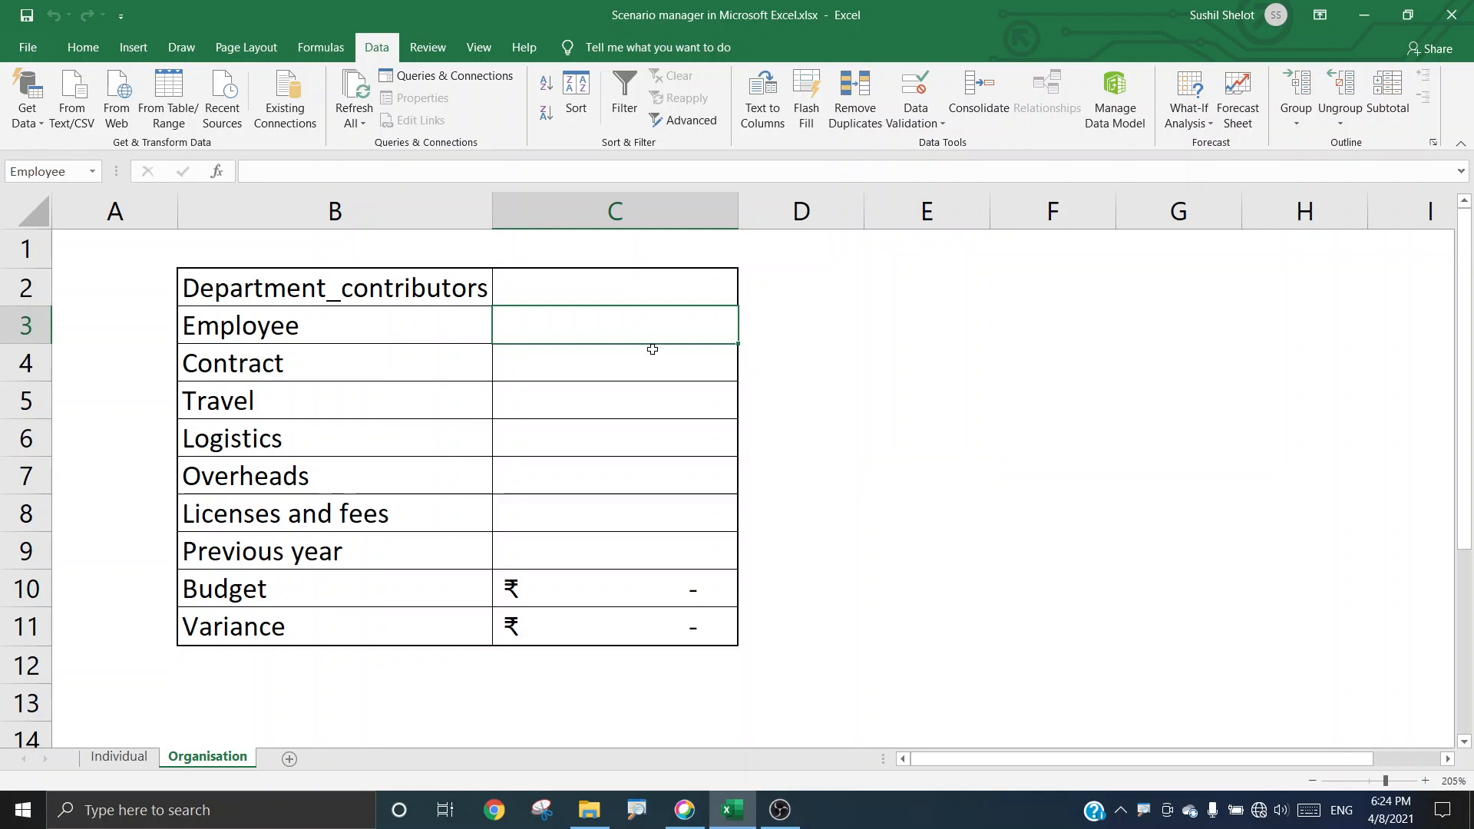
click(652, 356)
key(Down)
key(Down)
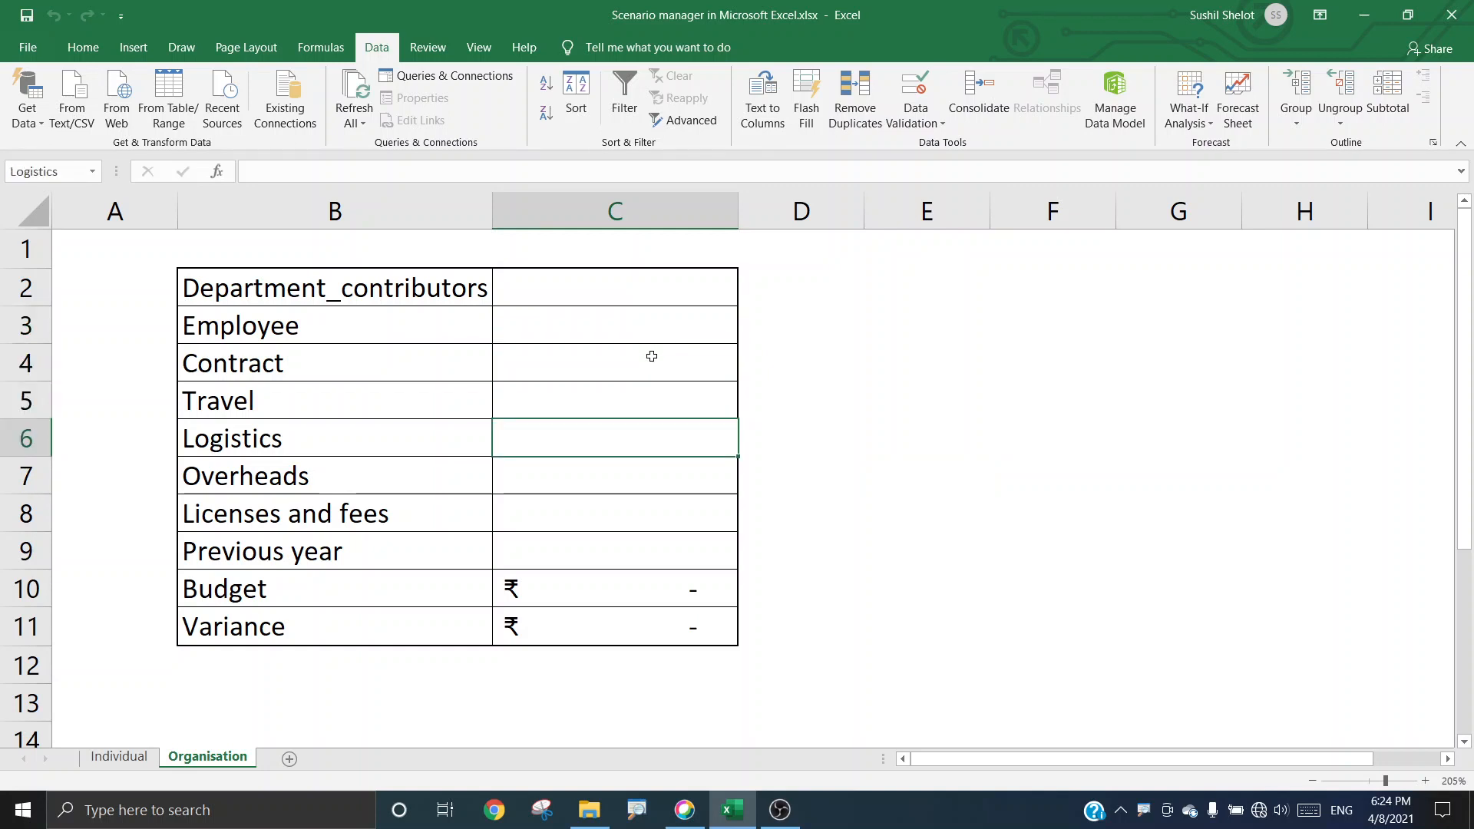
click(857, 387)
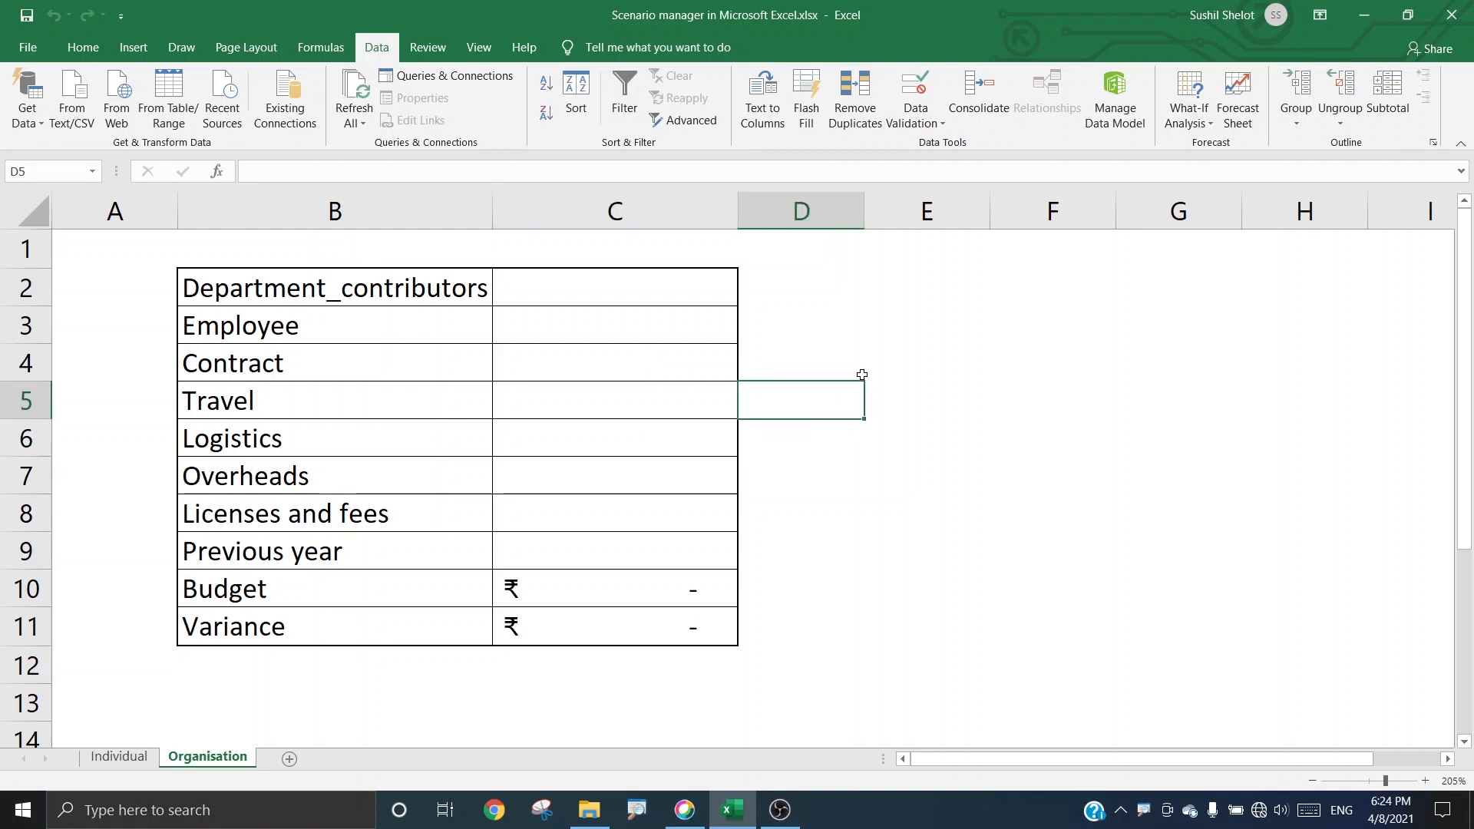
- Open the Scenario Manager for the Organisation sheet and go through the R&D, Production and Purchase scenarios
click(1203, 127)
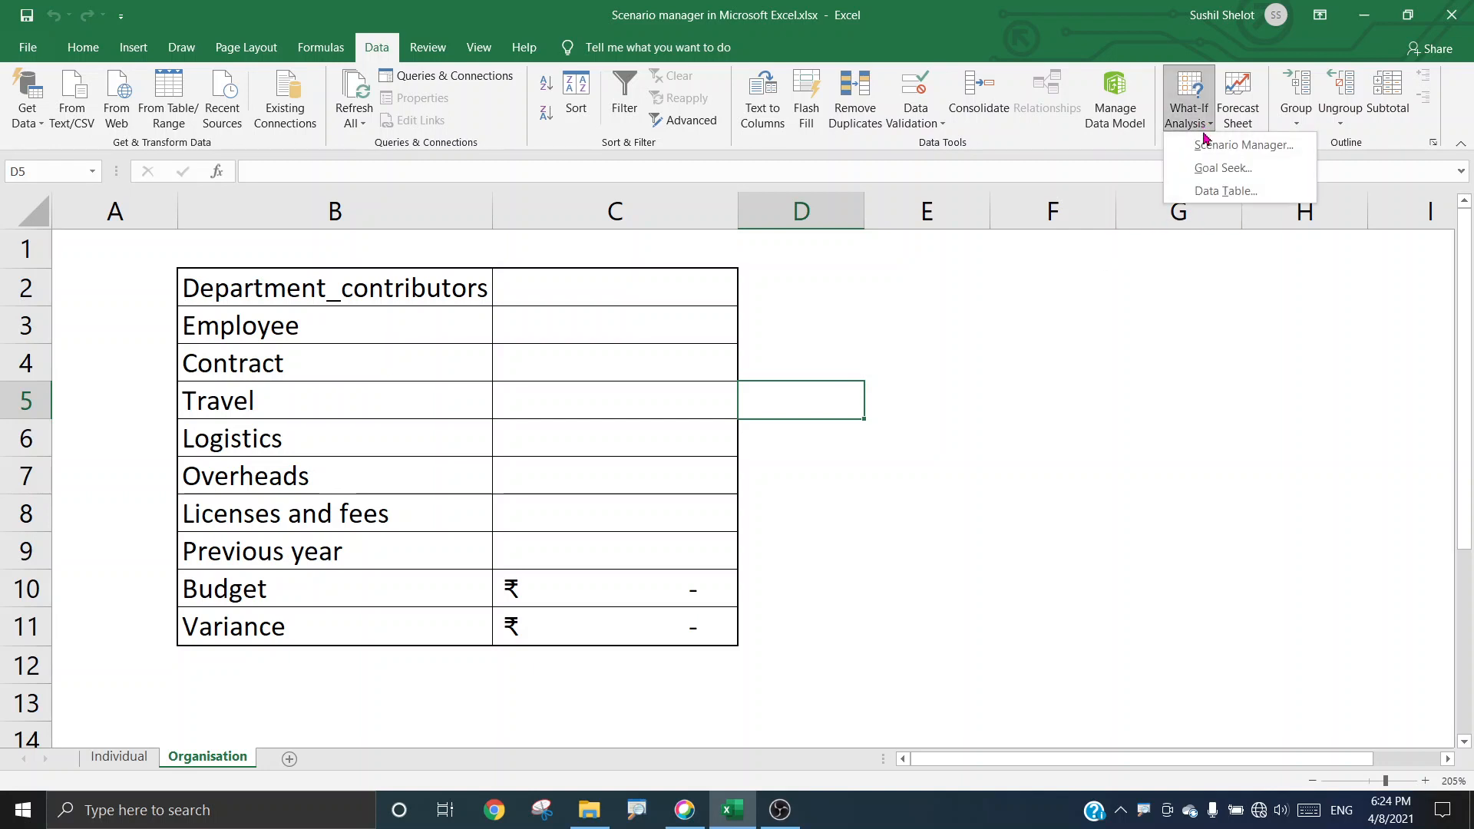
click(1206, 145)
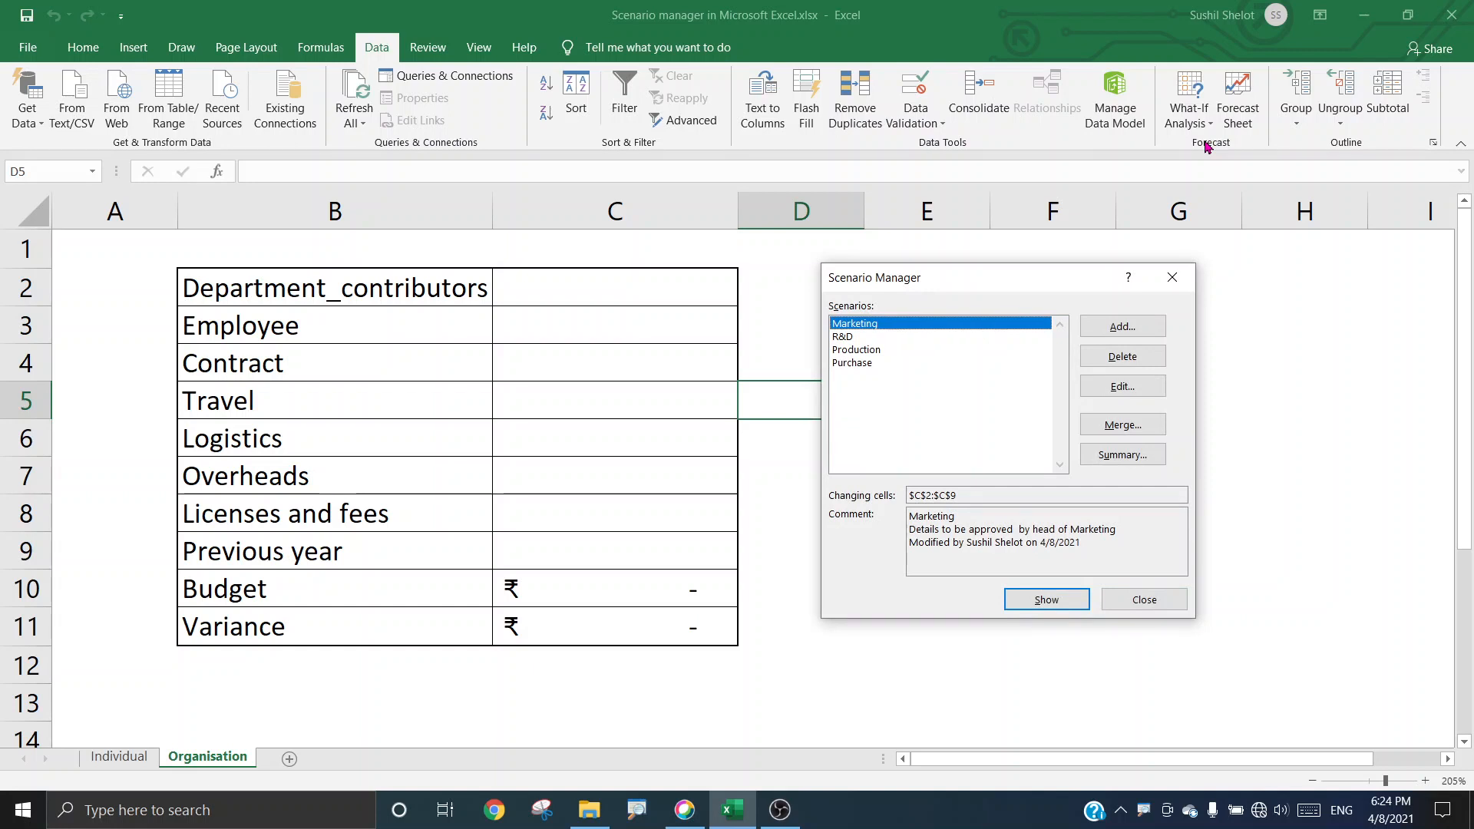
click(851, 341)
click(879, 352)
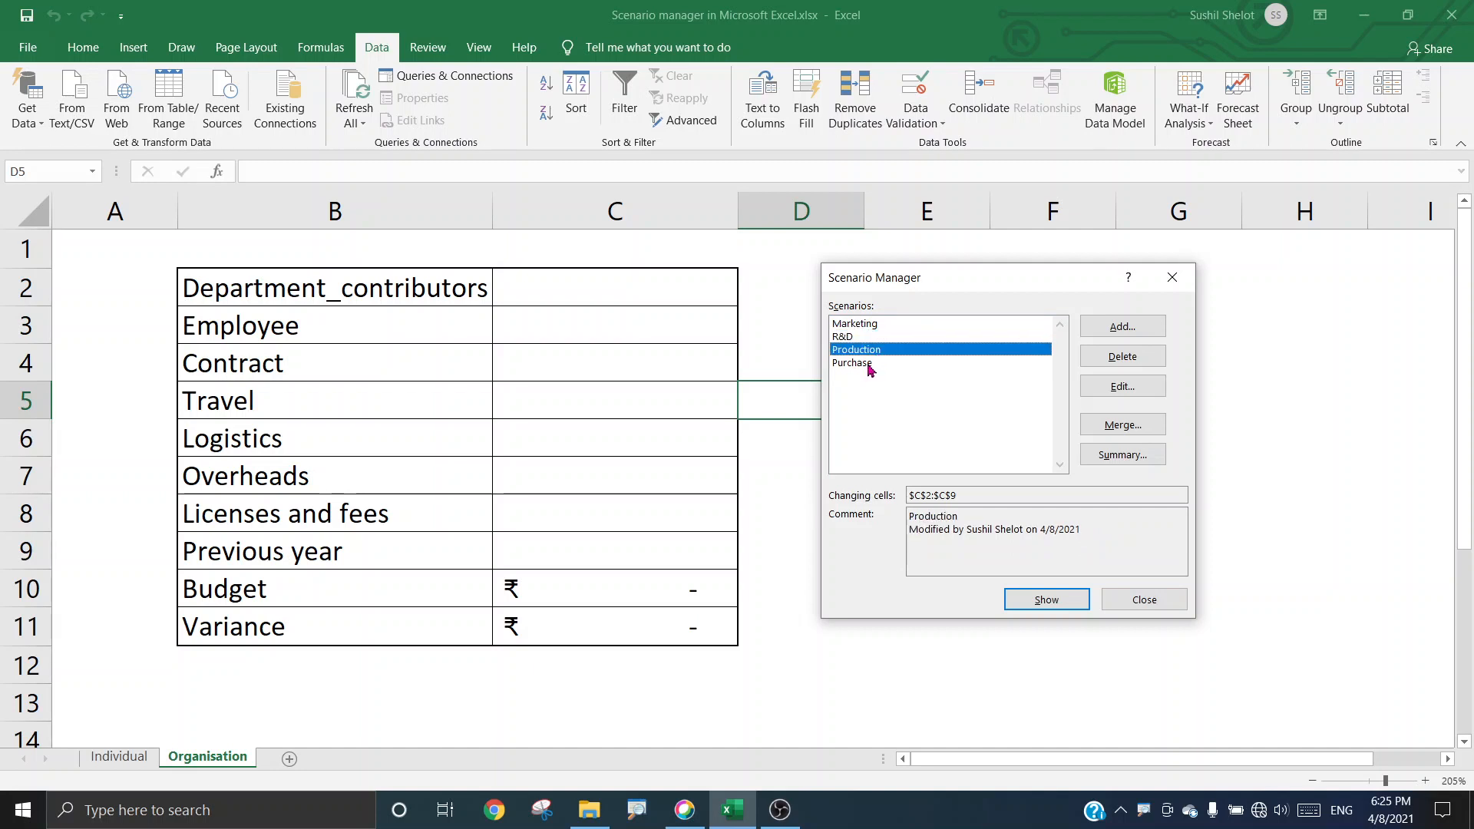
click(870, 367)
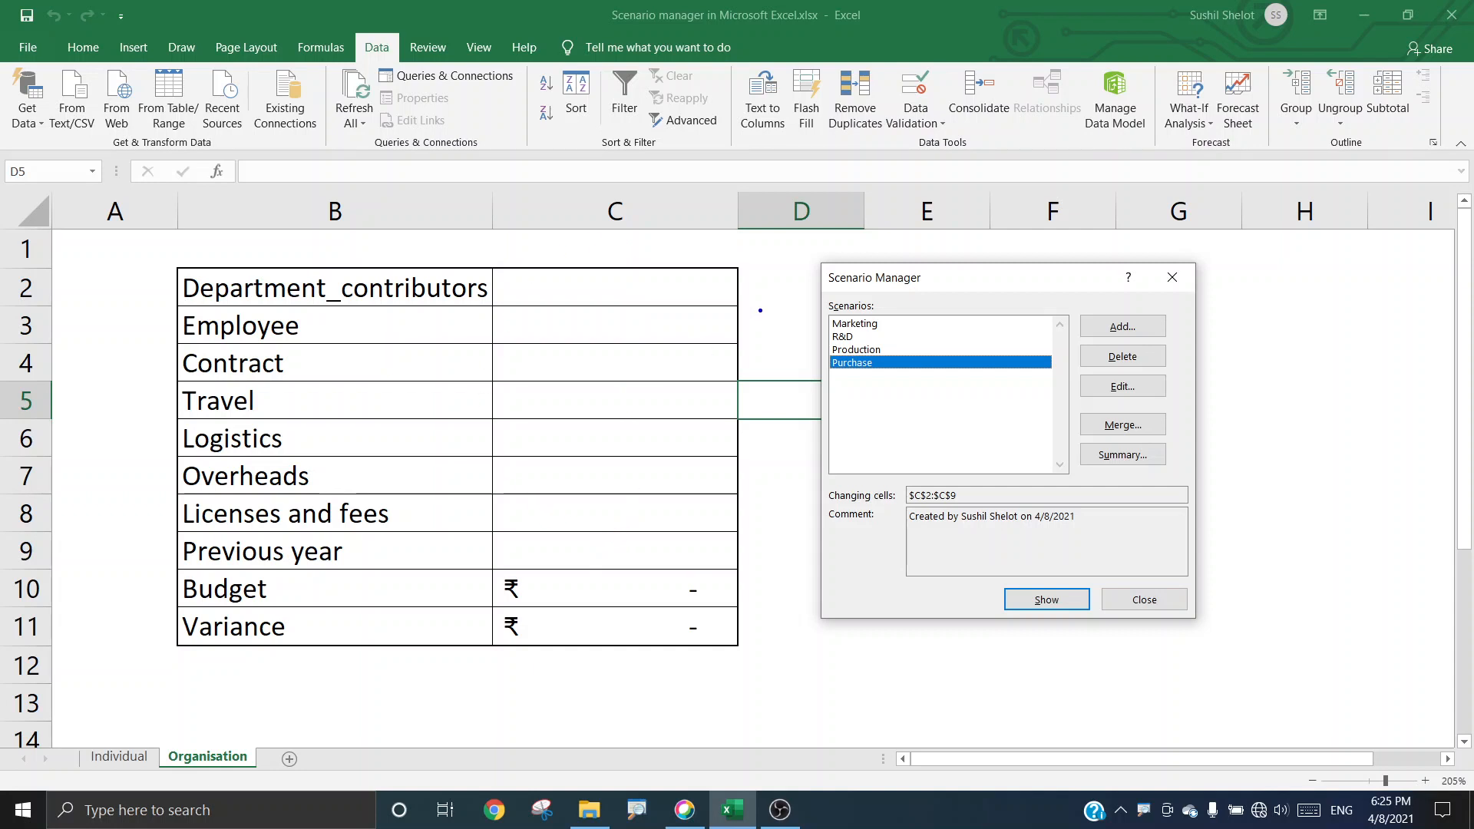
mouse_move(760, 310)
mouse_down()
mouse_move(597, 240)
mouse_move(443, 369)
mouse_move(470, 651)
mouse_move(759, 654)
mouse_move(772, 282)
mouse_up()
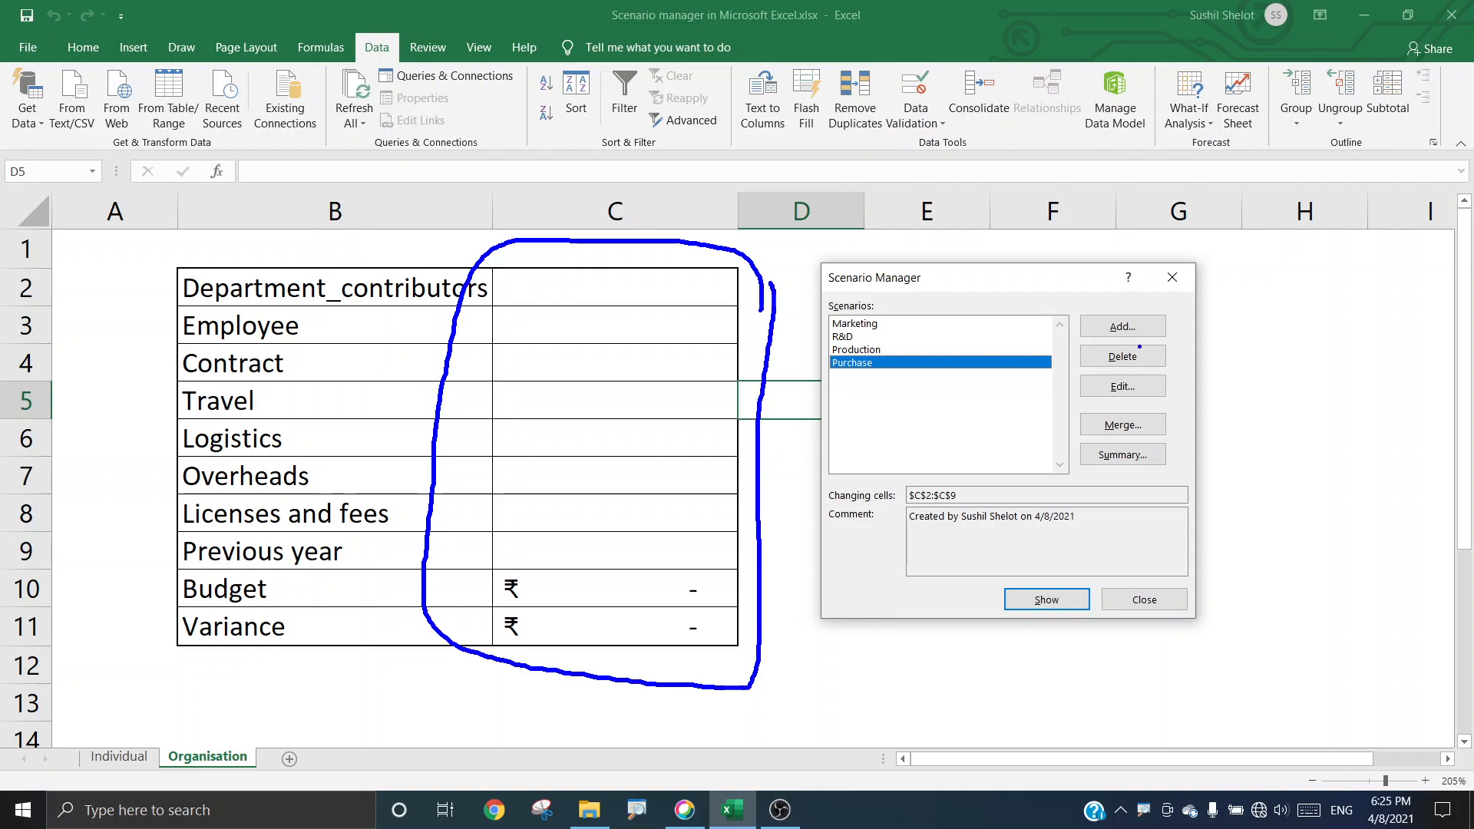
mouse_move(1168, 326)
mouse_down()
mouse_move(1251, 308)
mouse_move(1156, 326)
mouse_move(1198, 333)
mouse_up()
mouse_move(758, 359)
mouse_down()
mouse_move(816, 334)
mouse_move(759, 359)
mouse_move(785, 360)
mouse_up()
key(e)
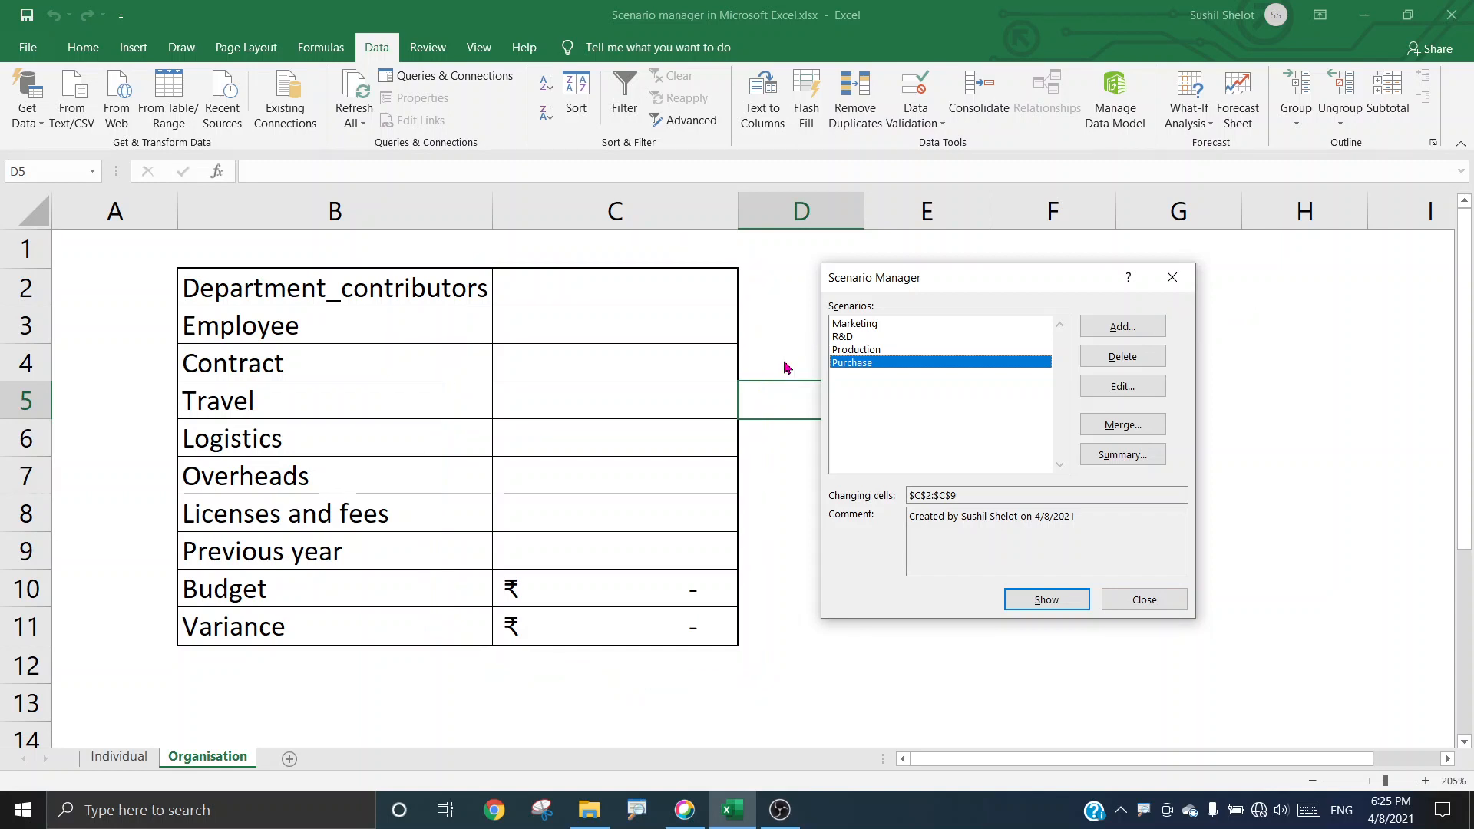
- Review the changing cells and comments of the Marketing, R&D, Production and Purchase scenarios one by one
click(865, 326)
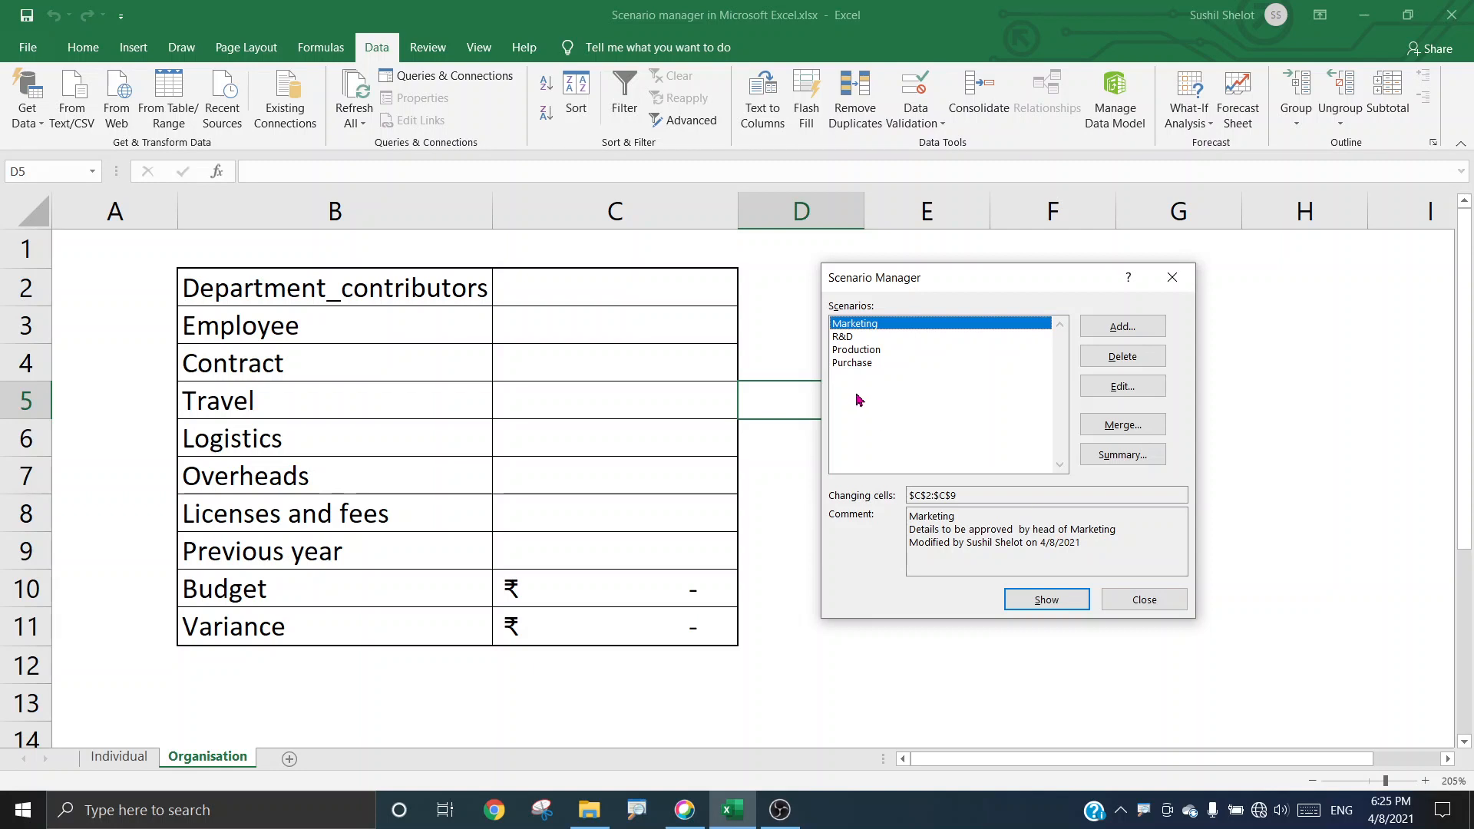
click(844, 338)
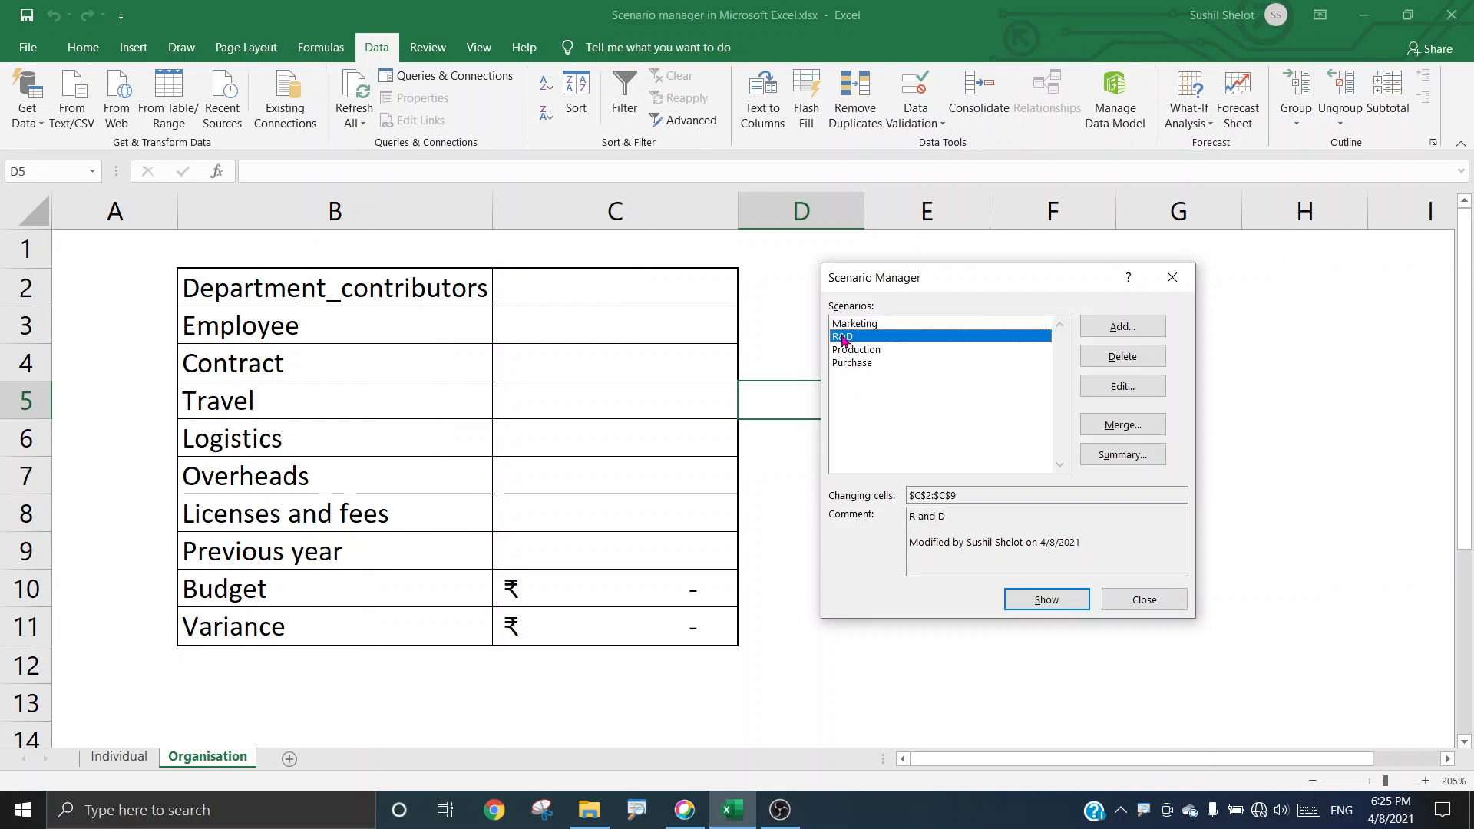
click(843, 353)
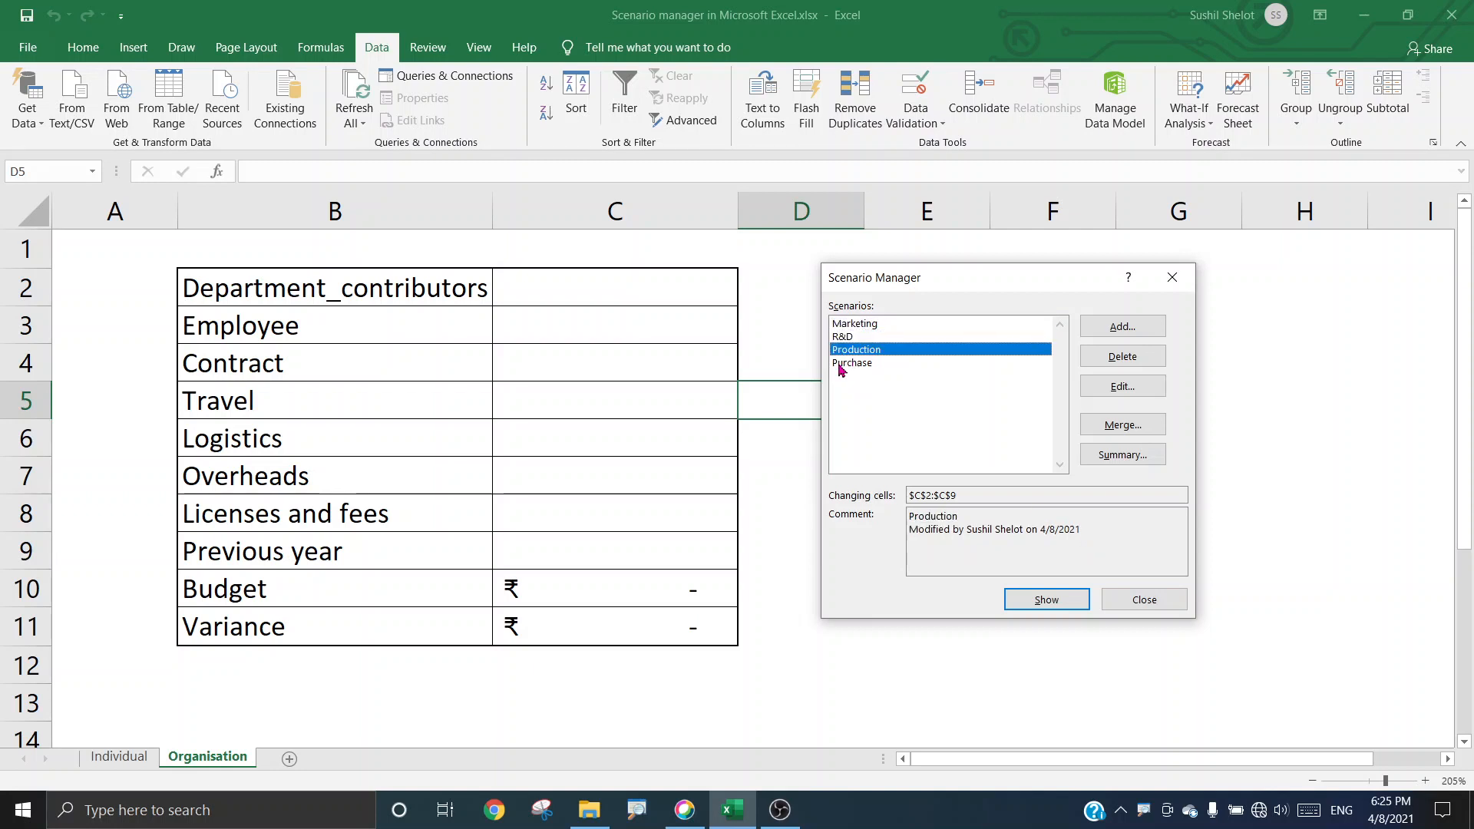
click(844, 365)
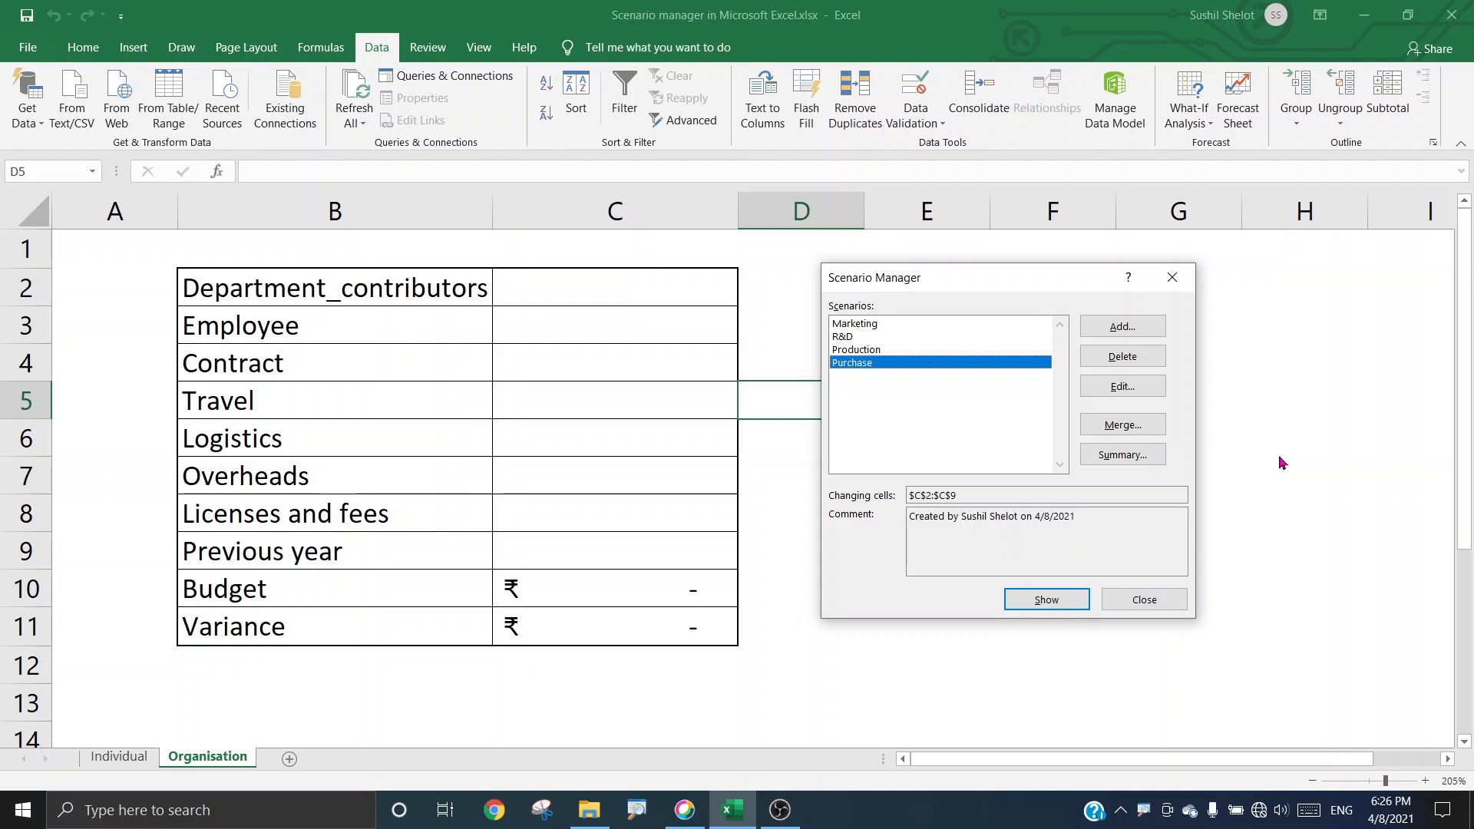
- Show the Marketing scenario in the budget table and examine its cost items and variance
click(866, 328)
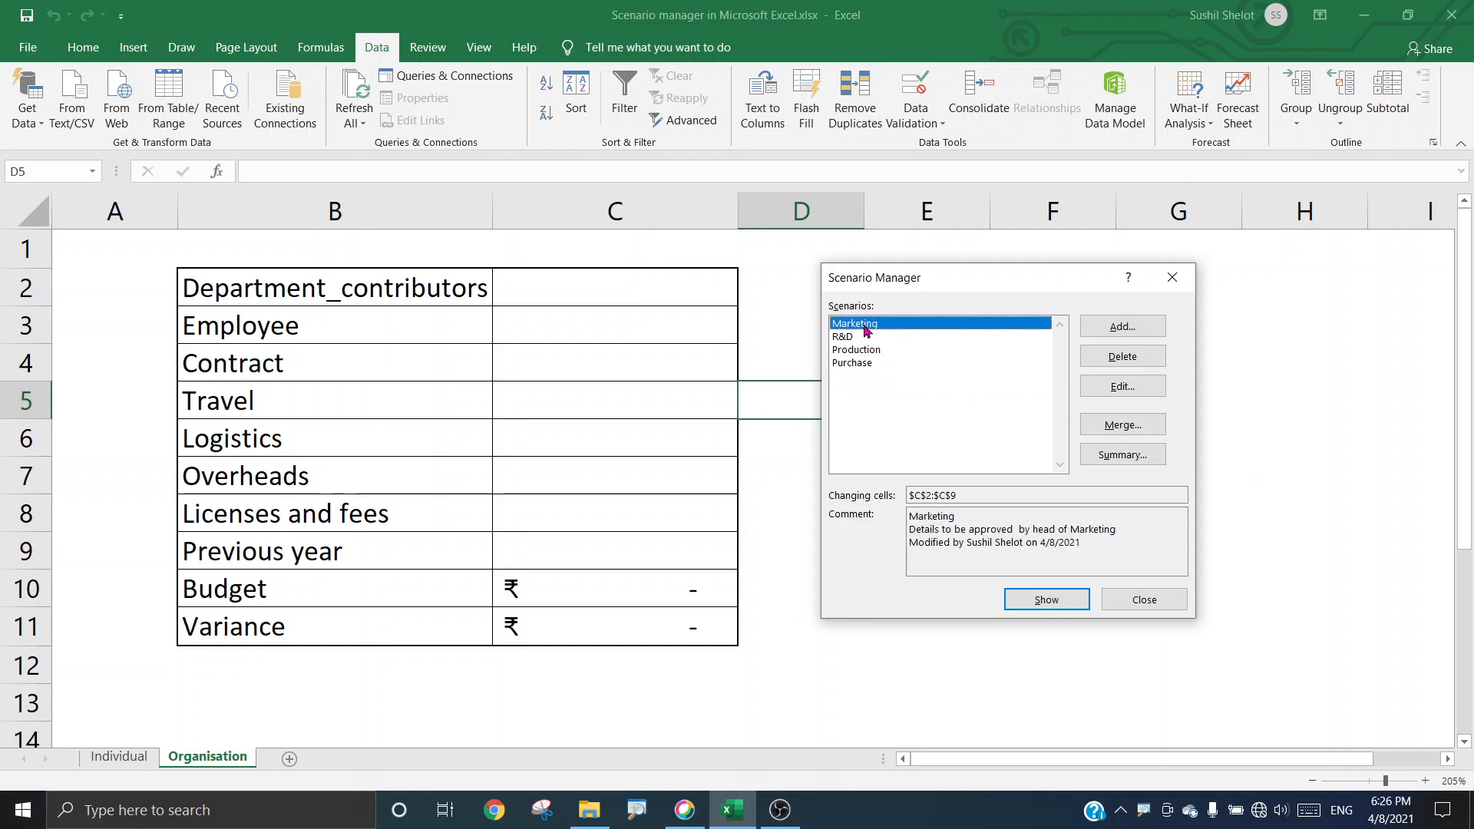
click(1057, 612)
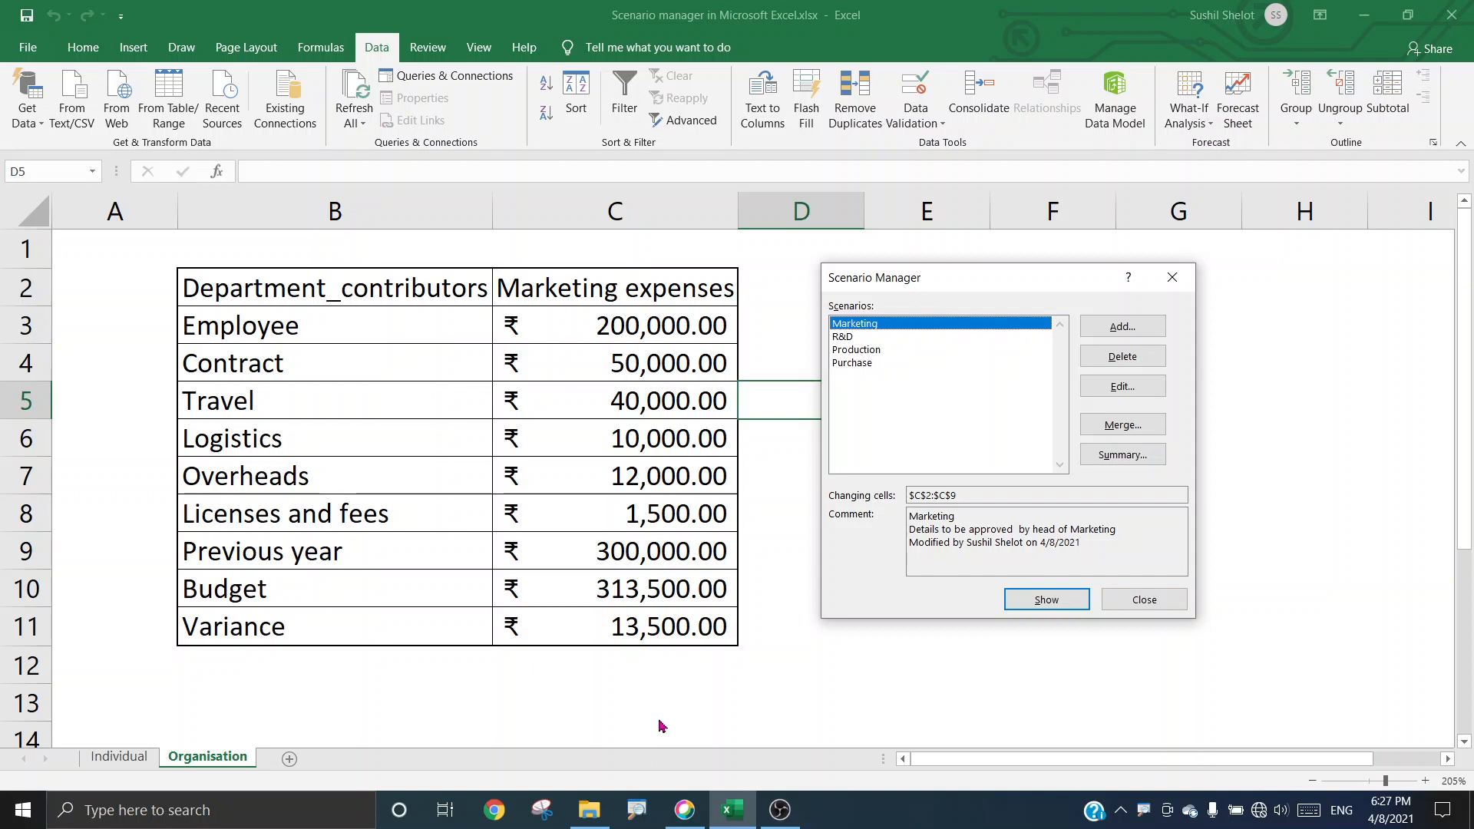
click(394, 715)
mouse_move(777, 547)
mouse_down()
mouse_move(741, 360)
mouse_move(656, 298)
mouse_move(454, 403)
mouse_move(551, 526)
mouse_move(755, 548)
mouse_move(766, 504)
mouse_up()
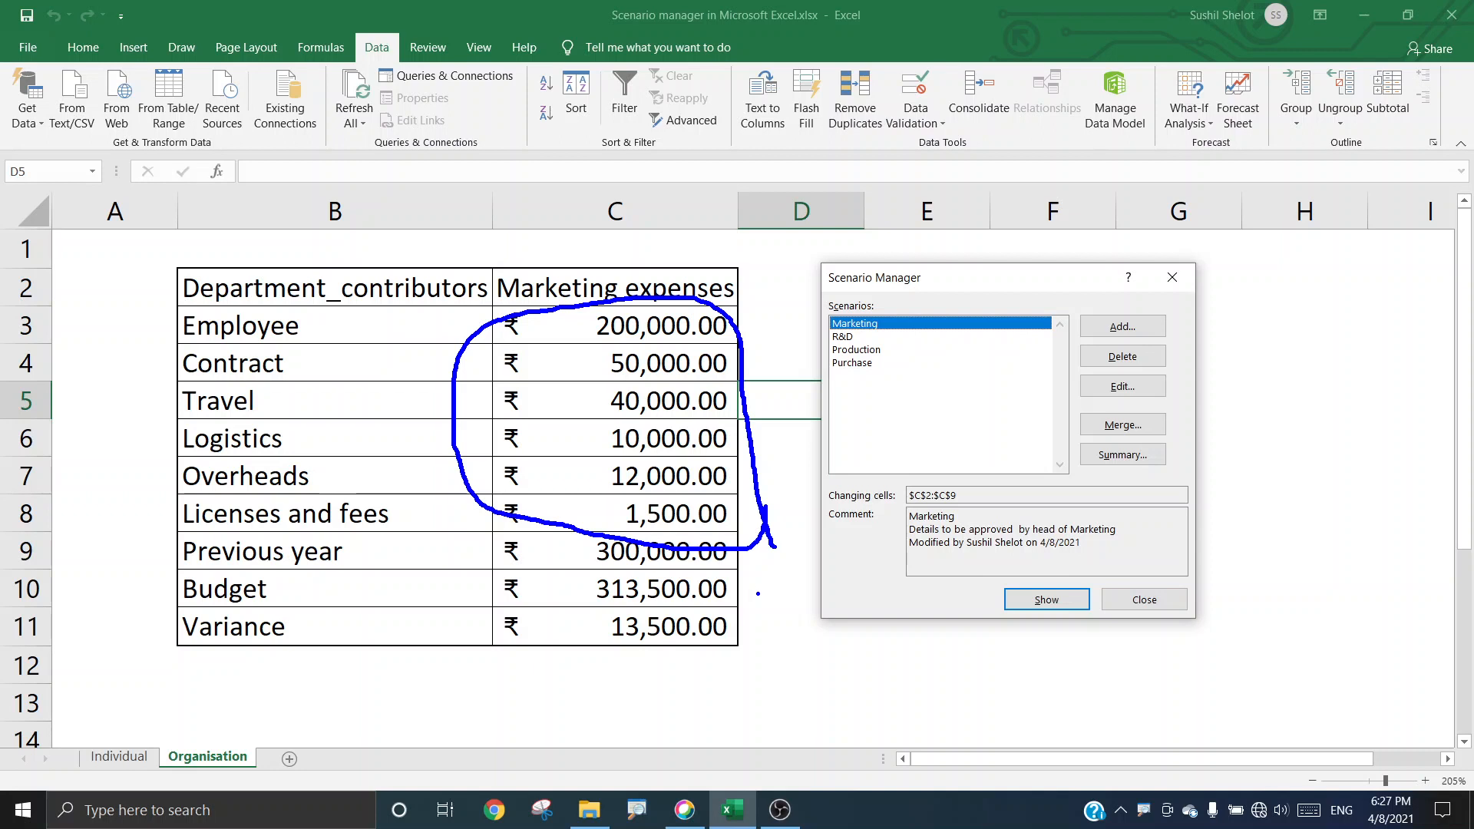
mouse_move(724, 622)
mouse_down()
mouse_move(730, 635)
mouse_move(758, 614)
mouse_up()
key(e)
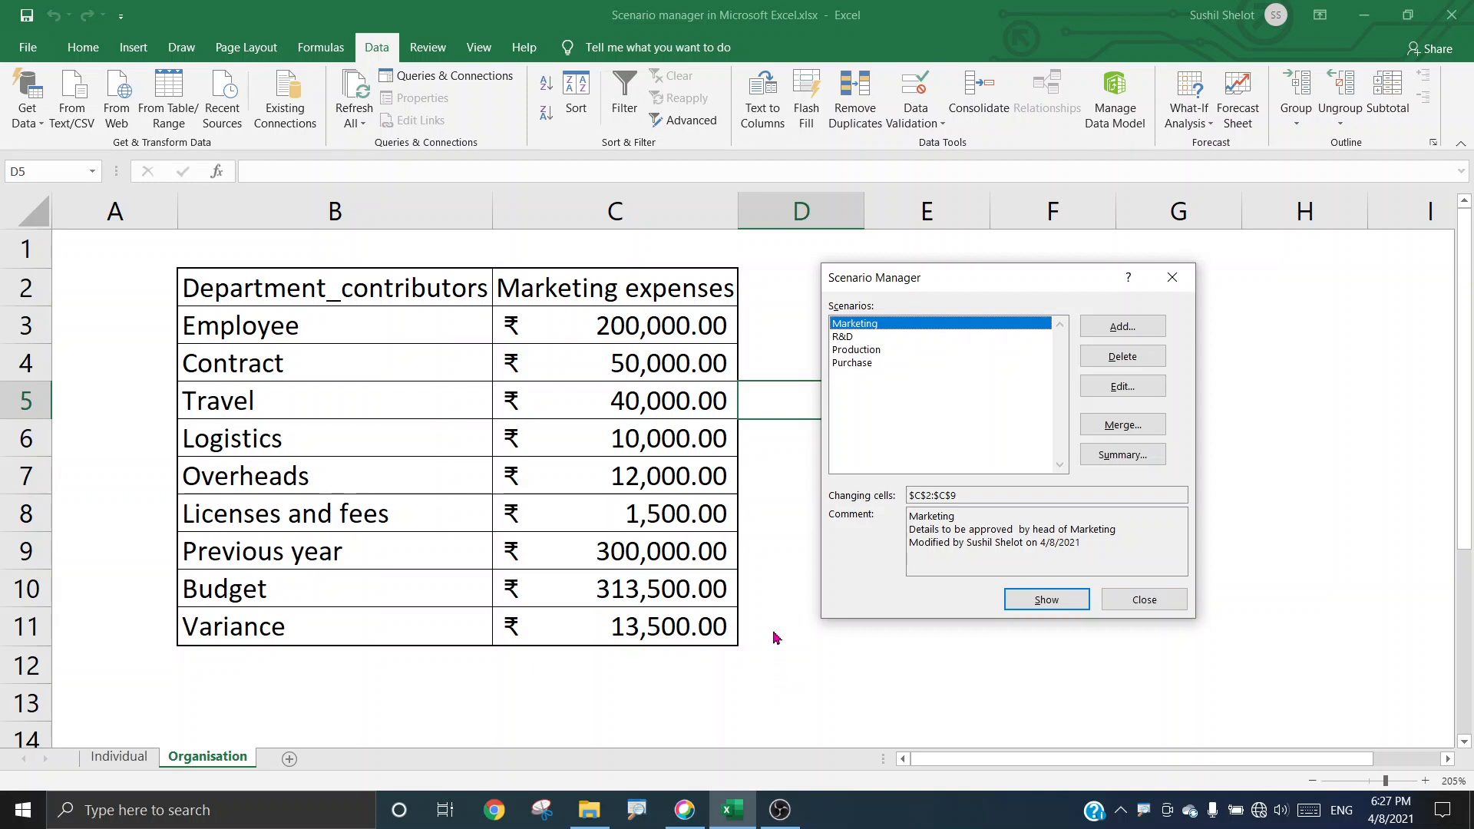
- Show the R&D scenario in the budget table and examine its variance against the previous year
click(841, 339)
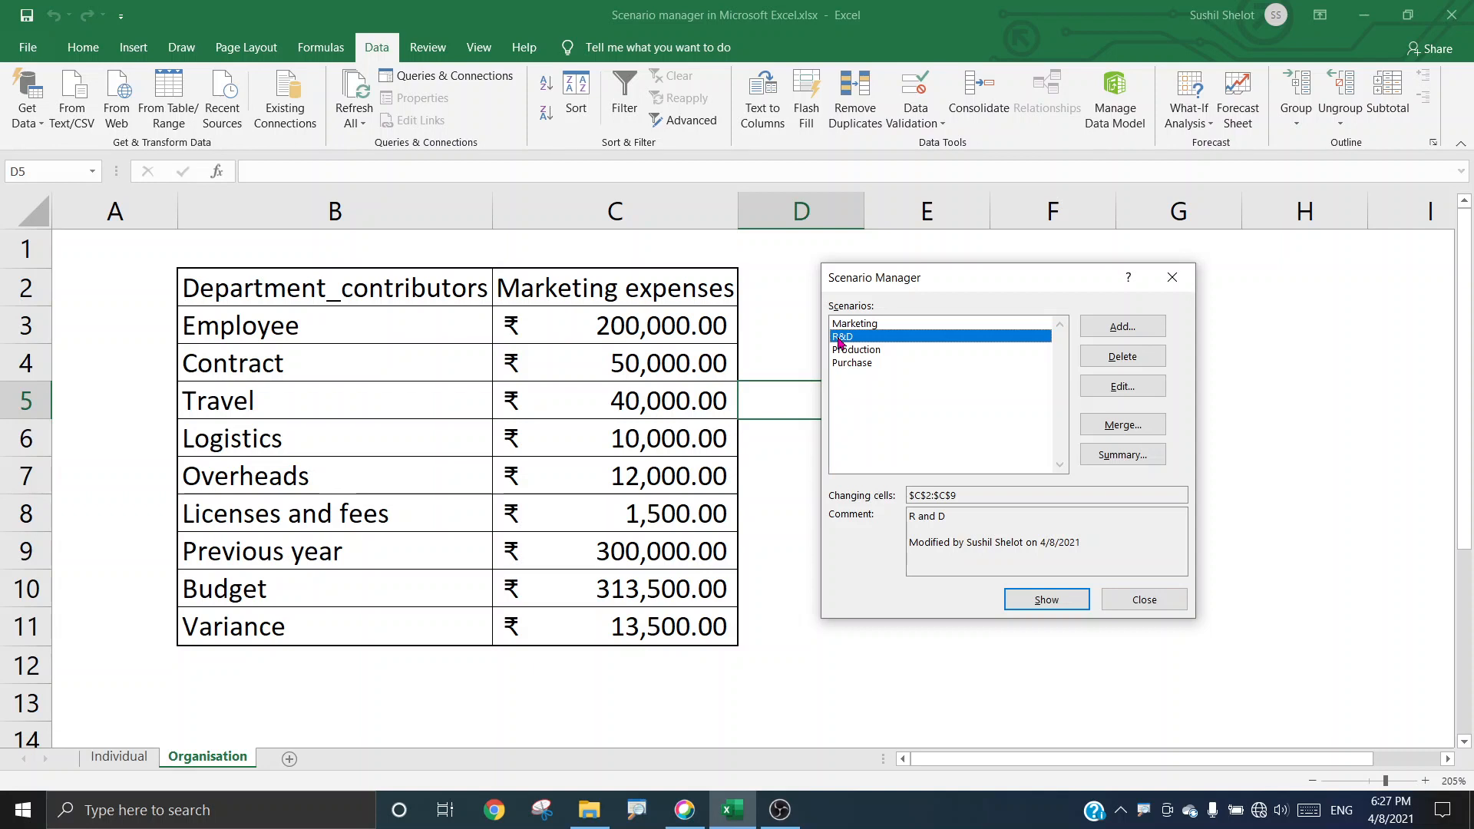
click(1036, 606)
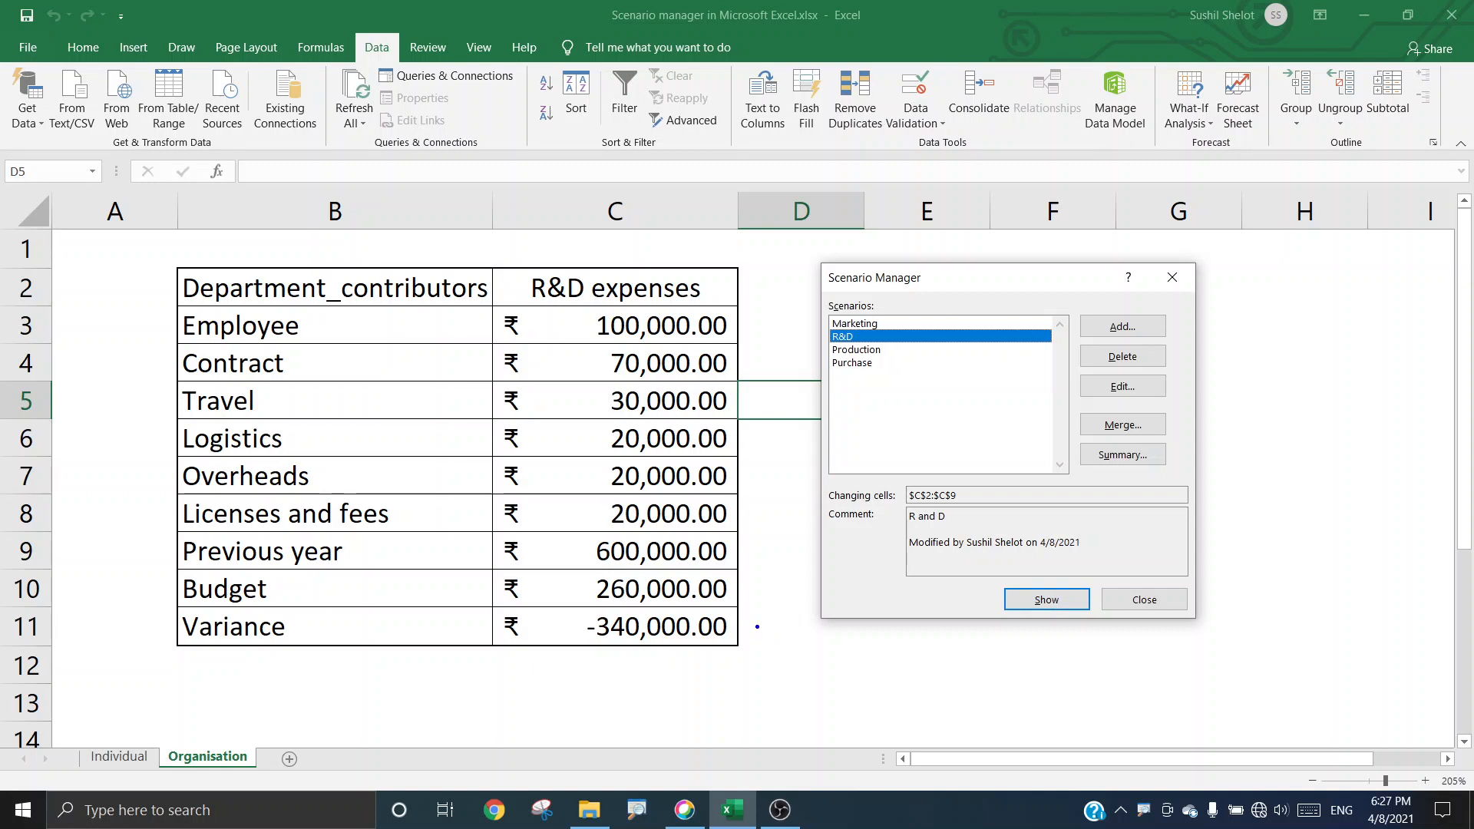
mouse_move(735, 626)
mouse_down()
mouse_move(594, 588)
mouse_move(679, 662)
mouse_move(739, 619)
mouse_up()
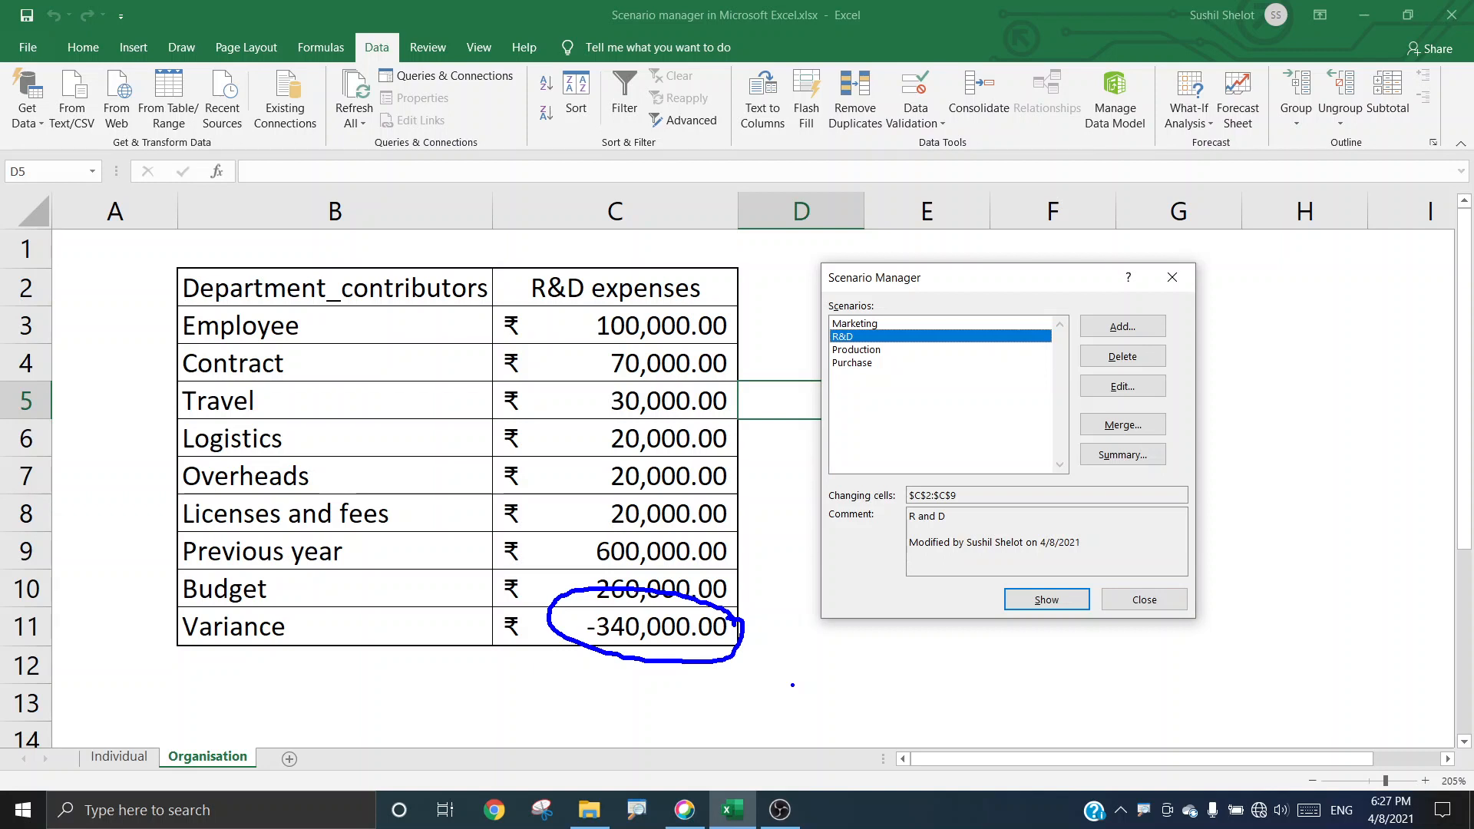
key(Escape)
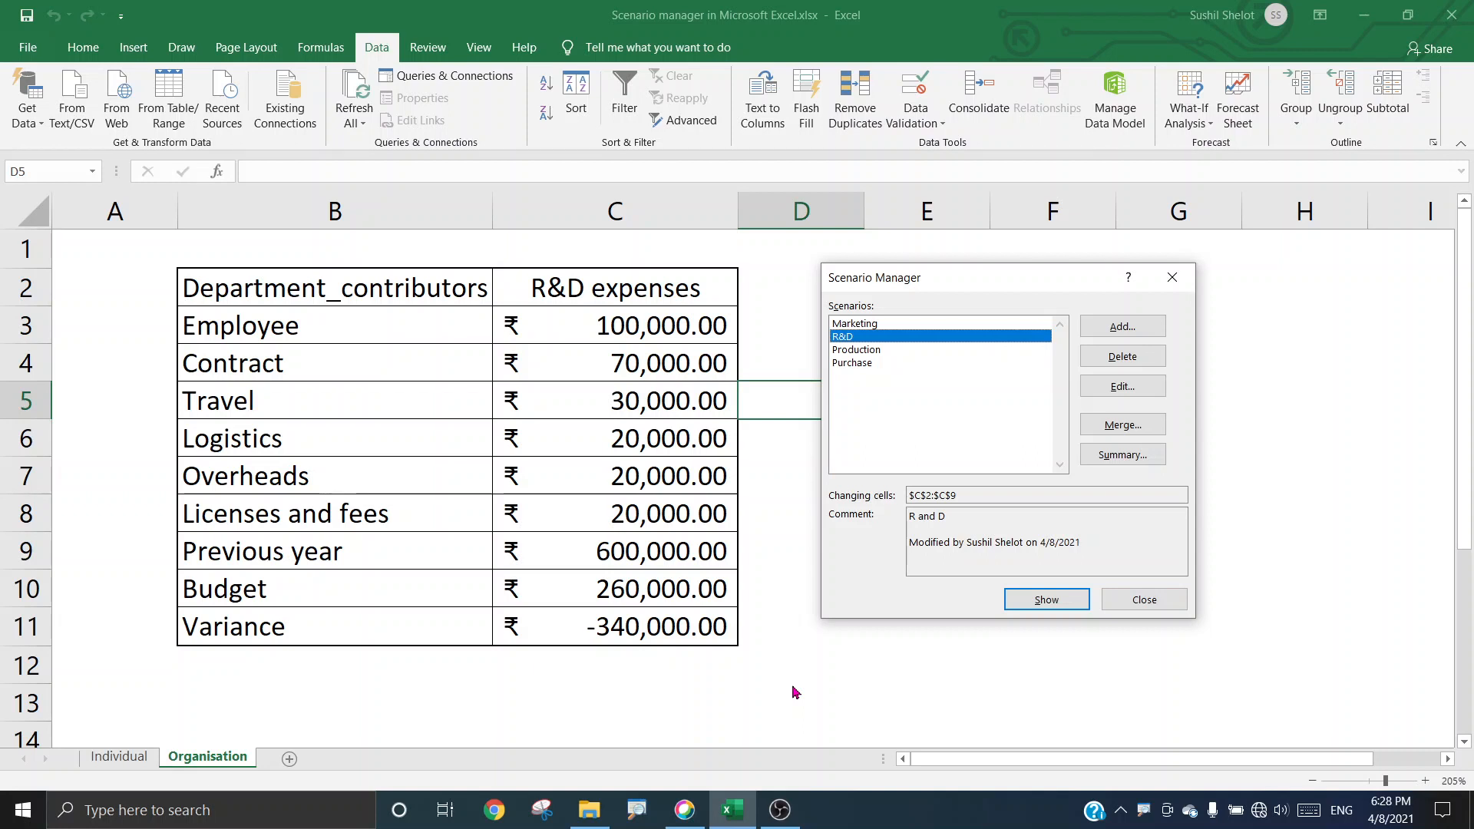
- Show the Production scenario and then the Purchase scenario in the budget table
click(870, 351)
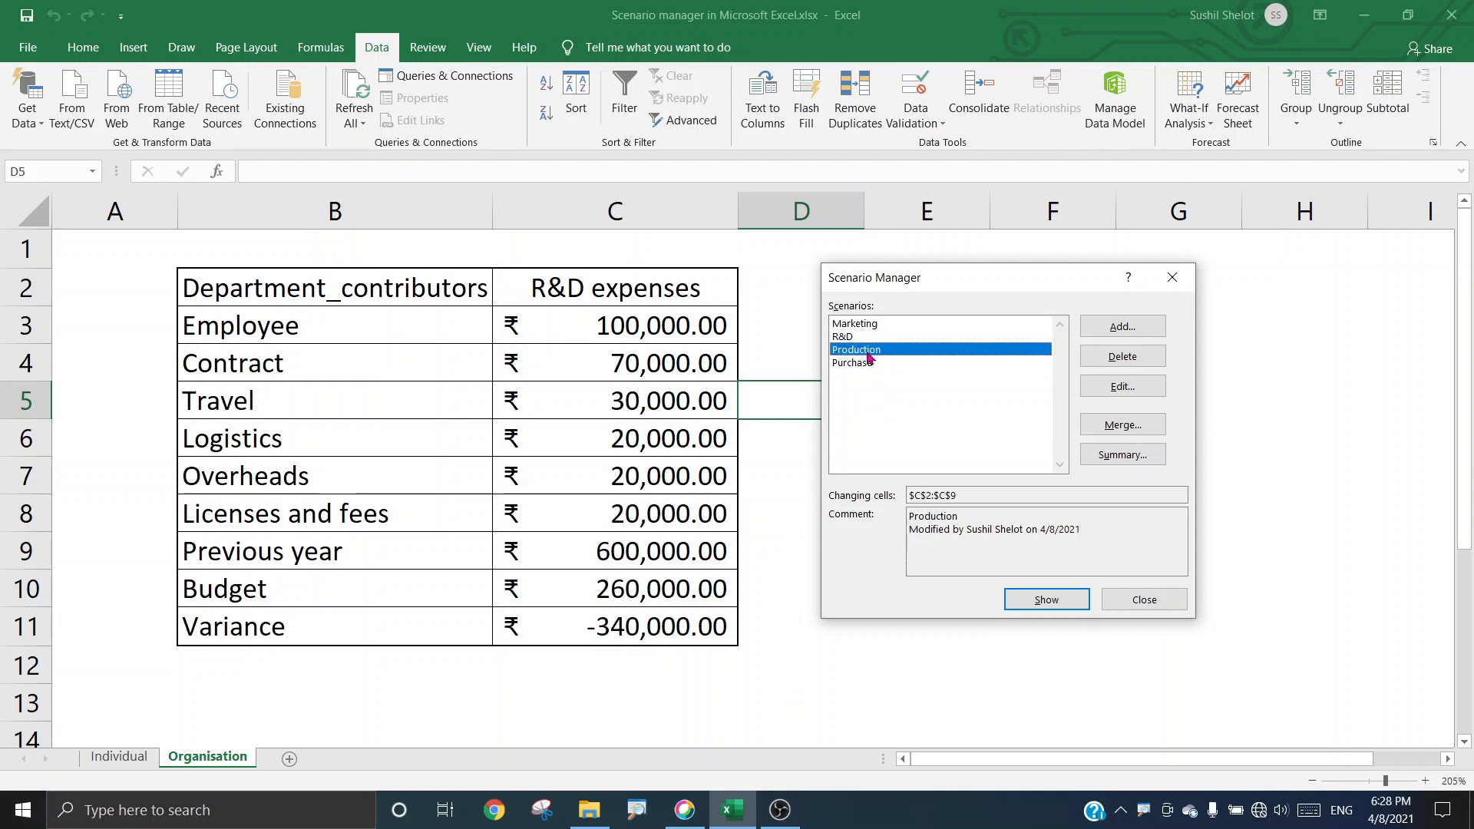
click(1049, 600)
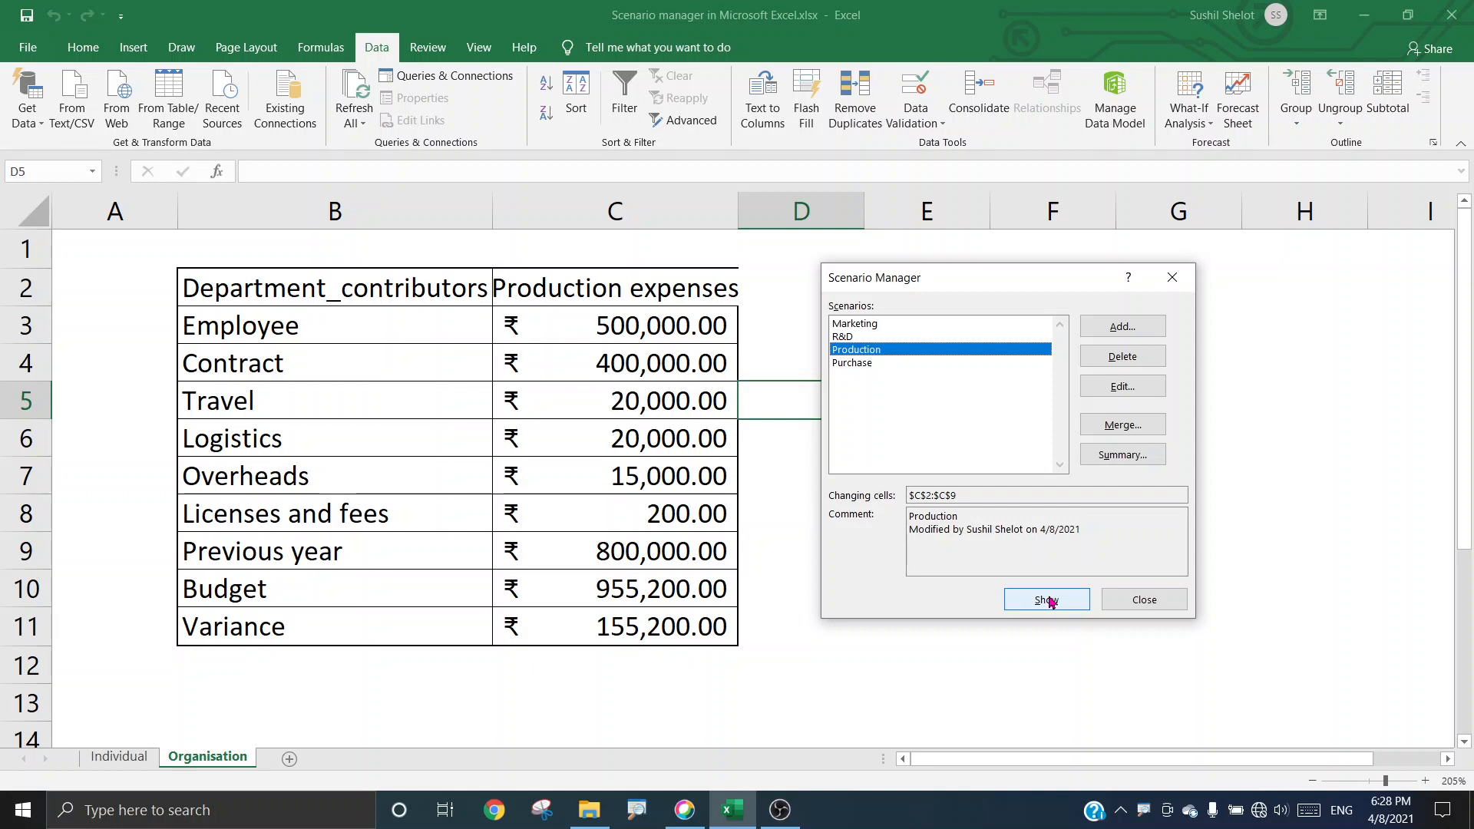
click(862, 366)
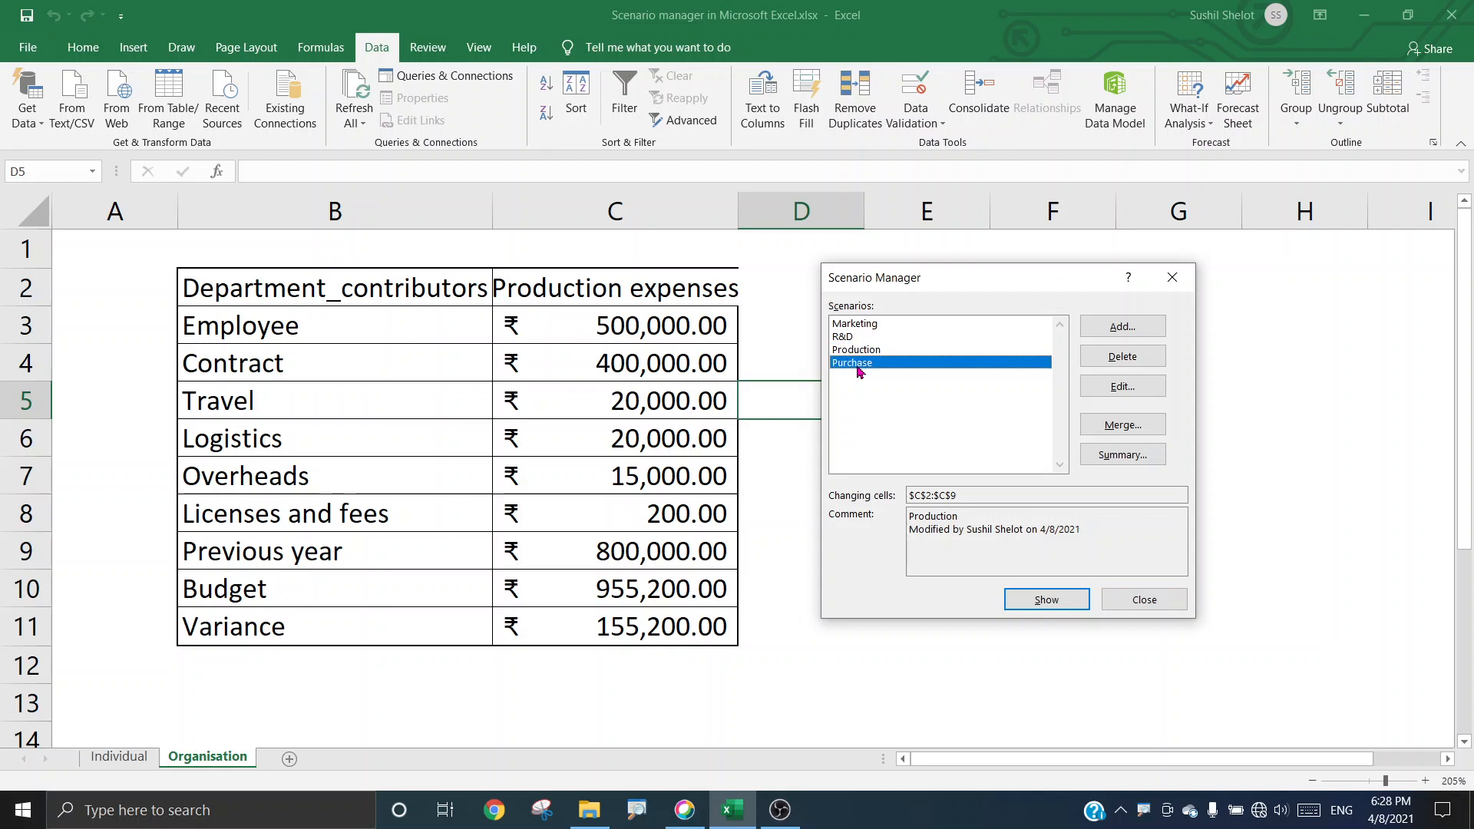
click(1048, 599)
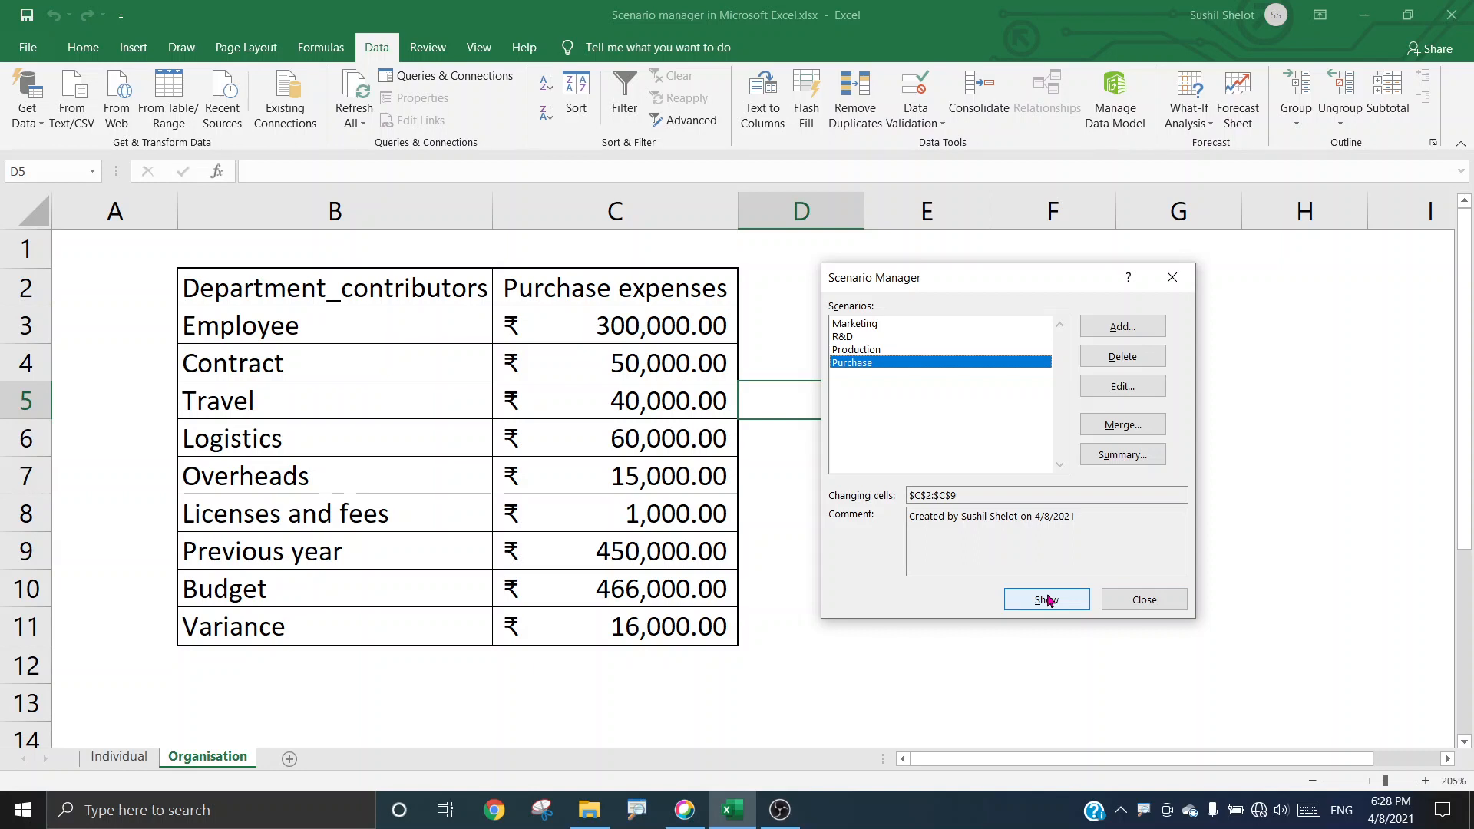
- Add a new scenario named Sales with cells C2:C9 as its changing cells
click(1113, 329)
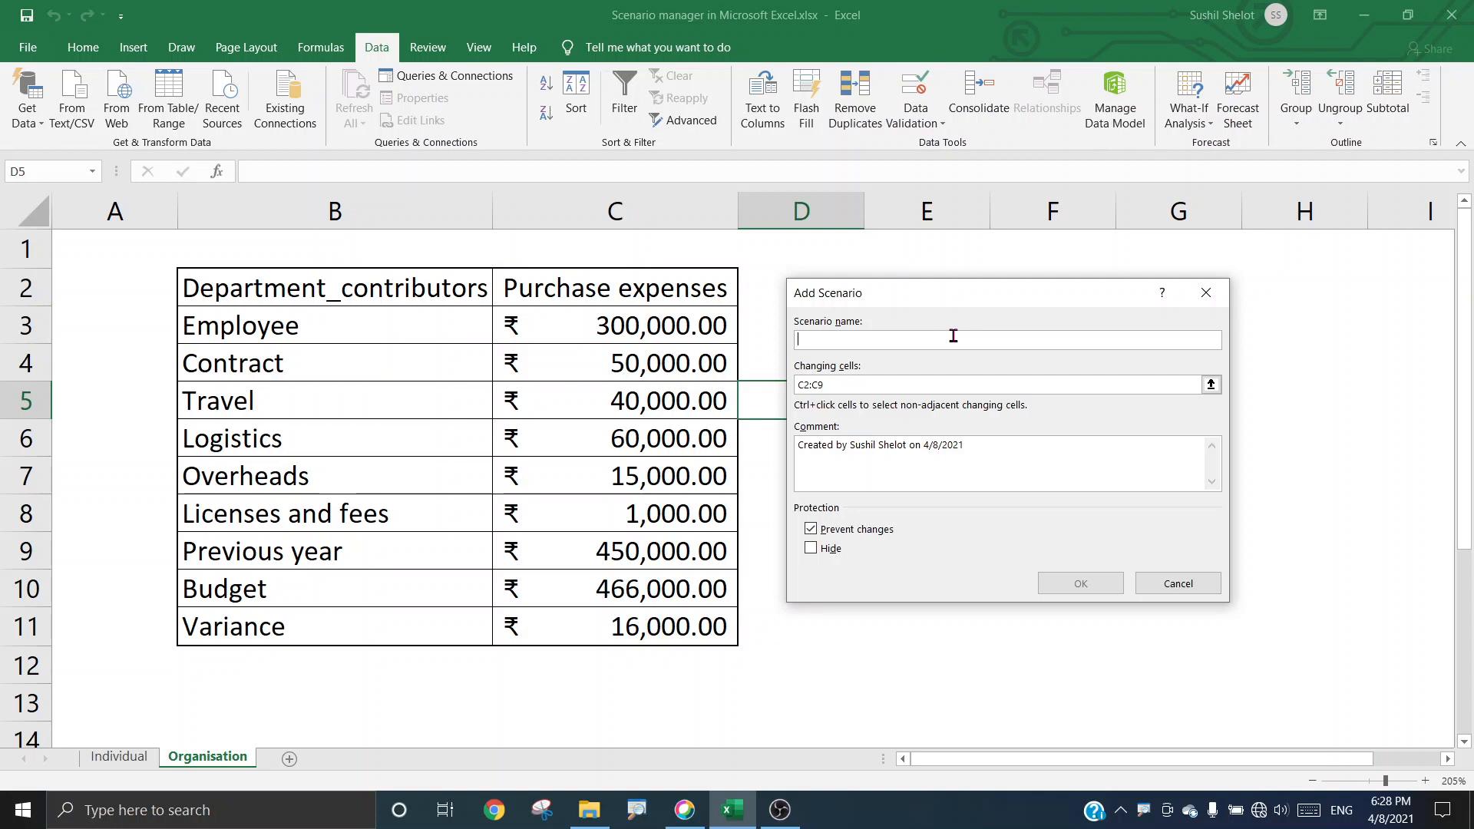
text(Sales)
click(1210, 387)
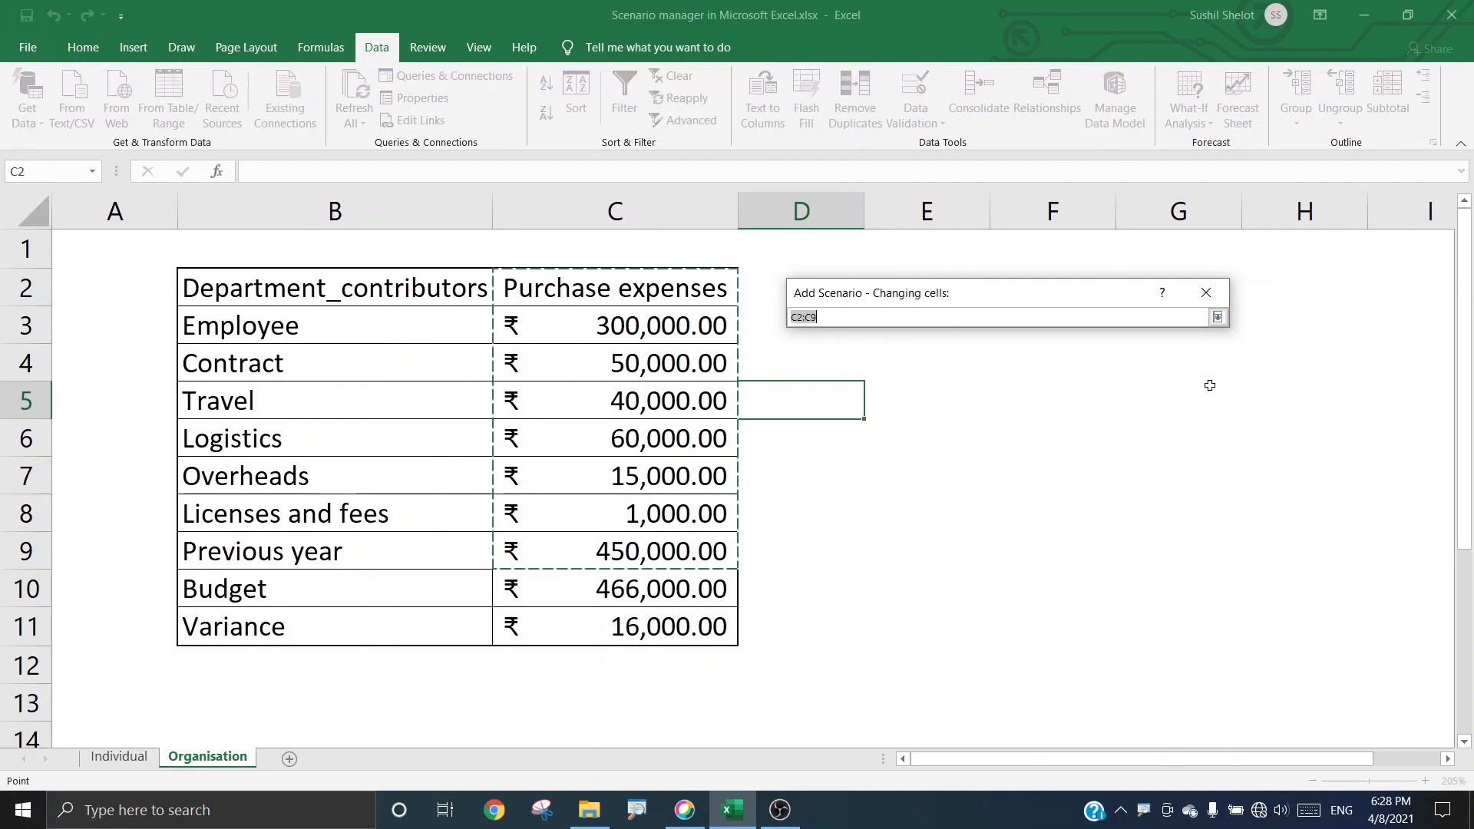
click(681, 331)
drag(678, 358, 653, 536)
key(Return)
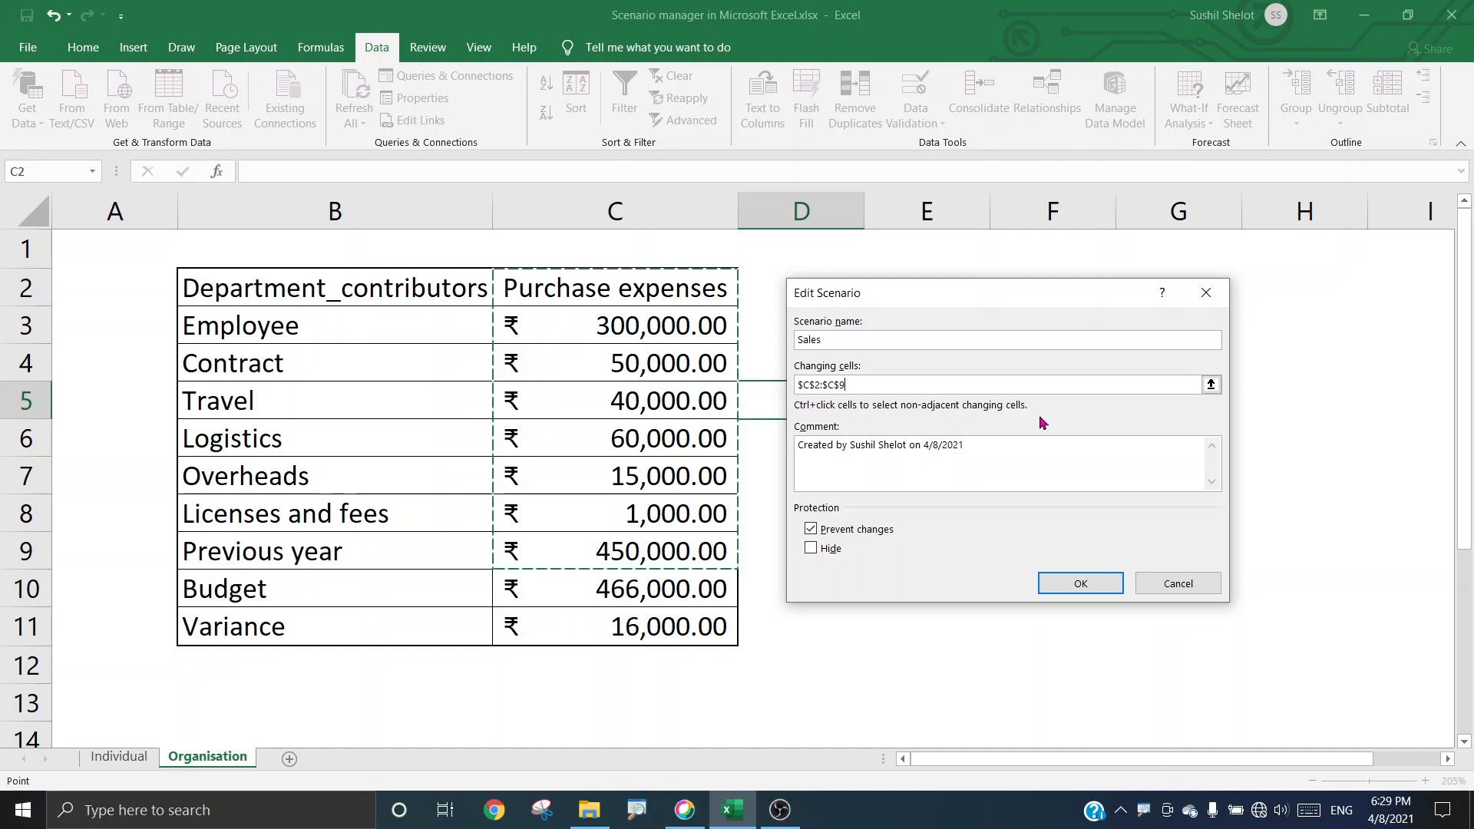
- Replace the Sales scenario's comment with "Sales valuesare subject to change in next one week" and continue to its values
click(951, 487)
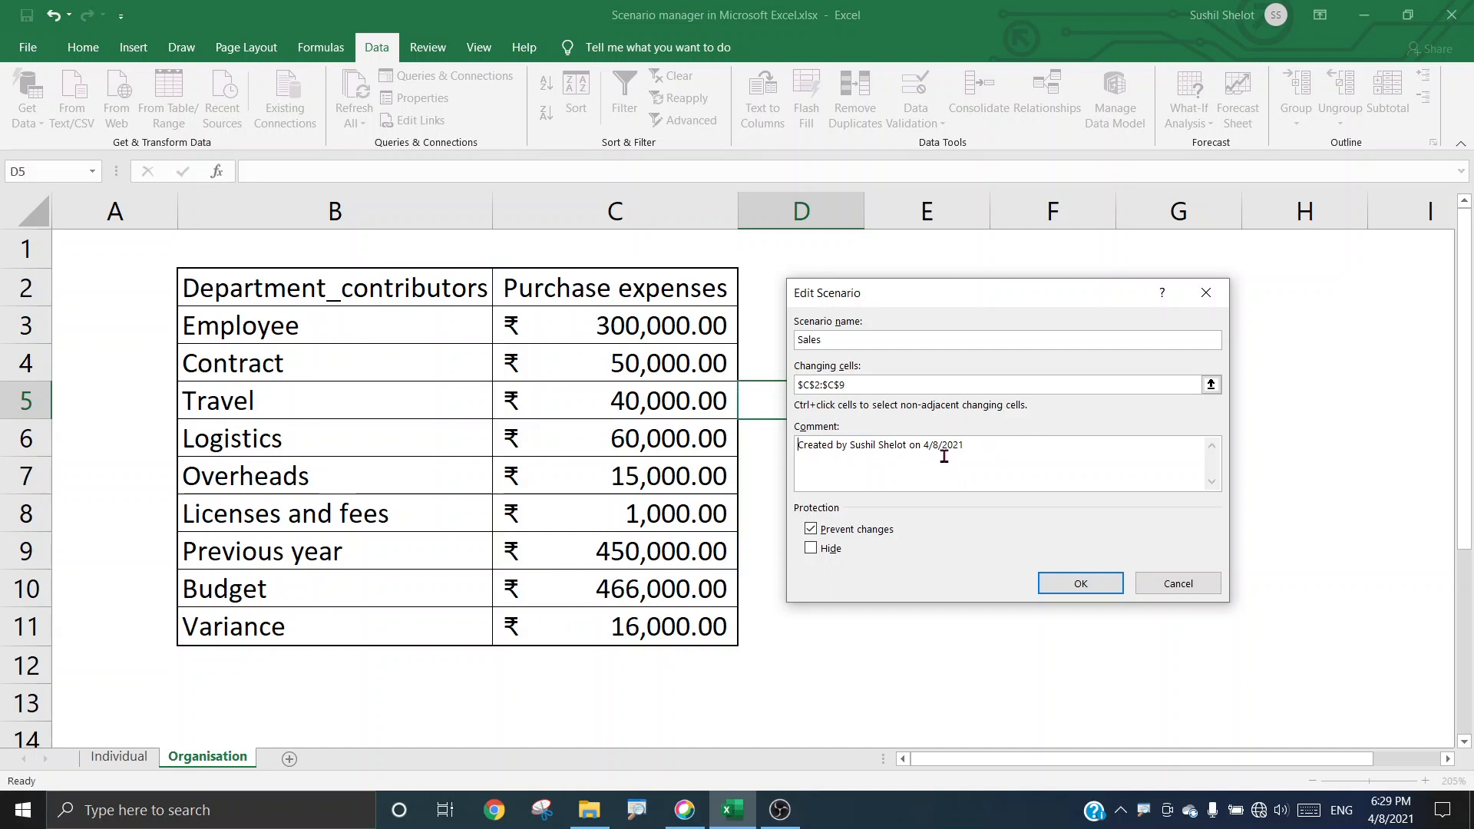
drag(971, 446, 767, 443)
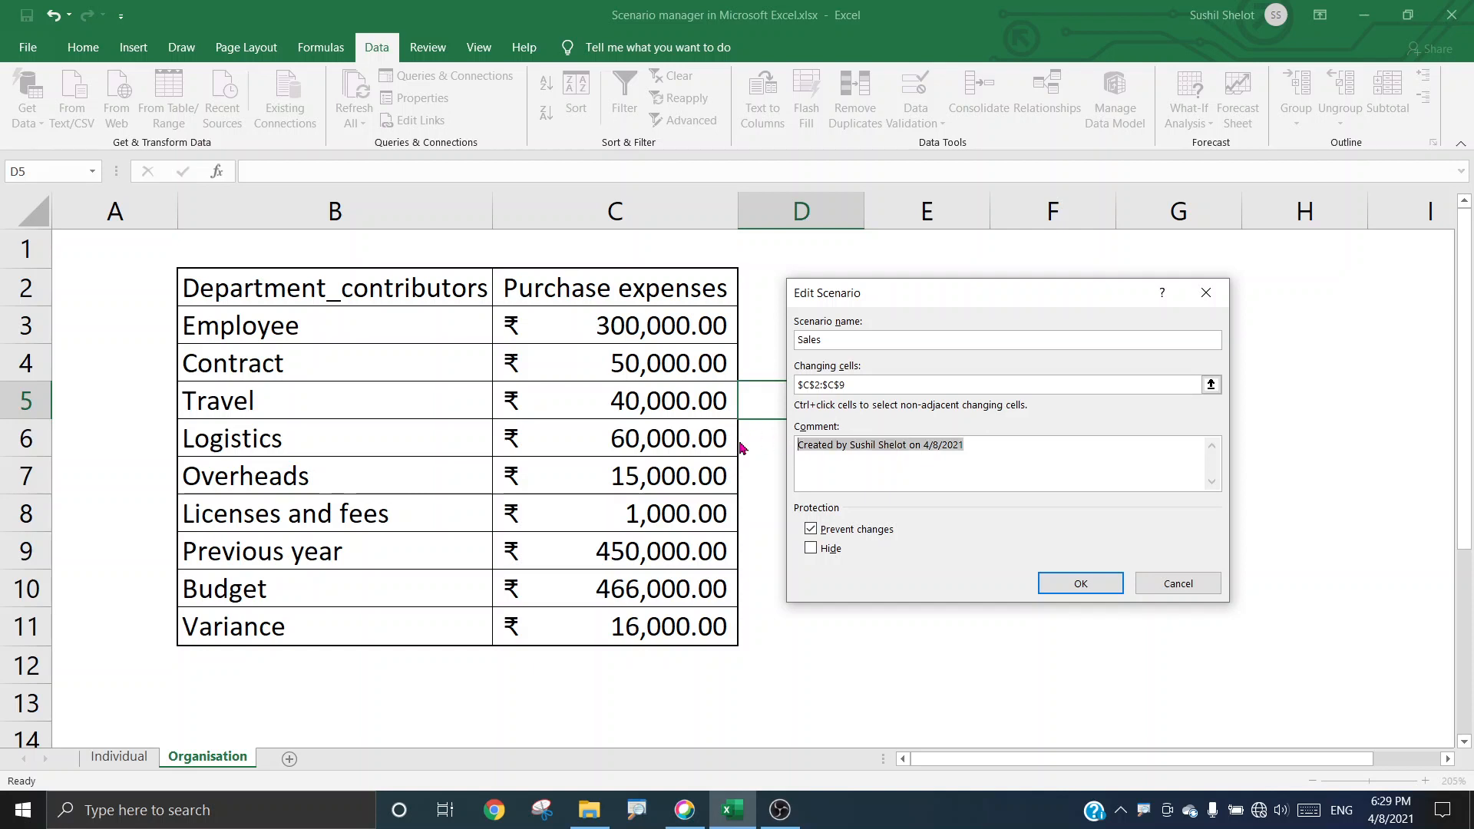
text(Sales va)
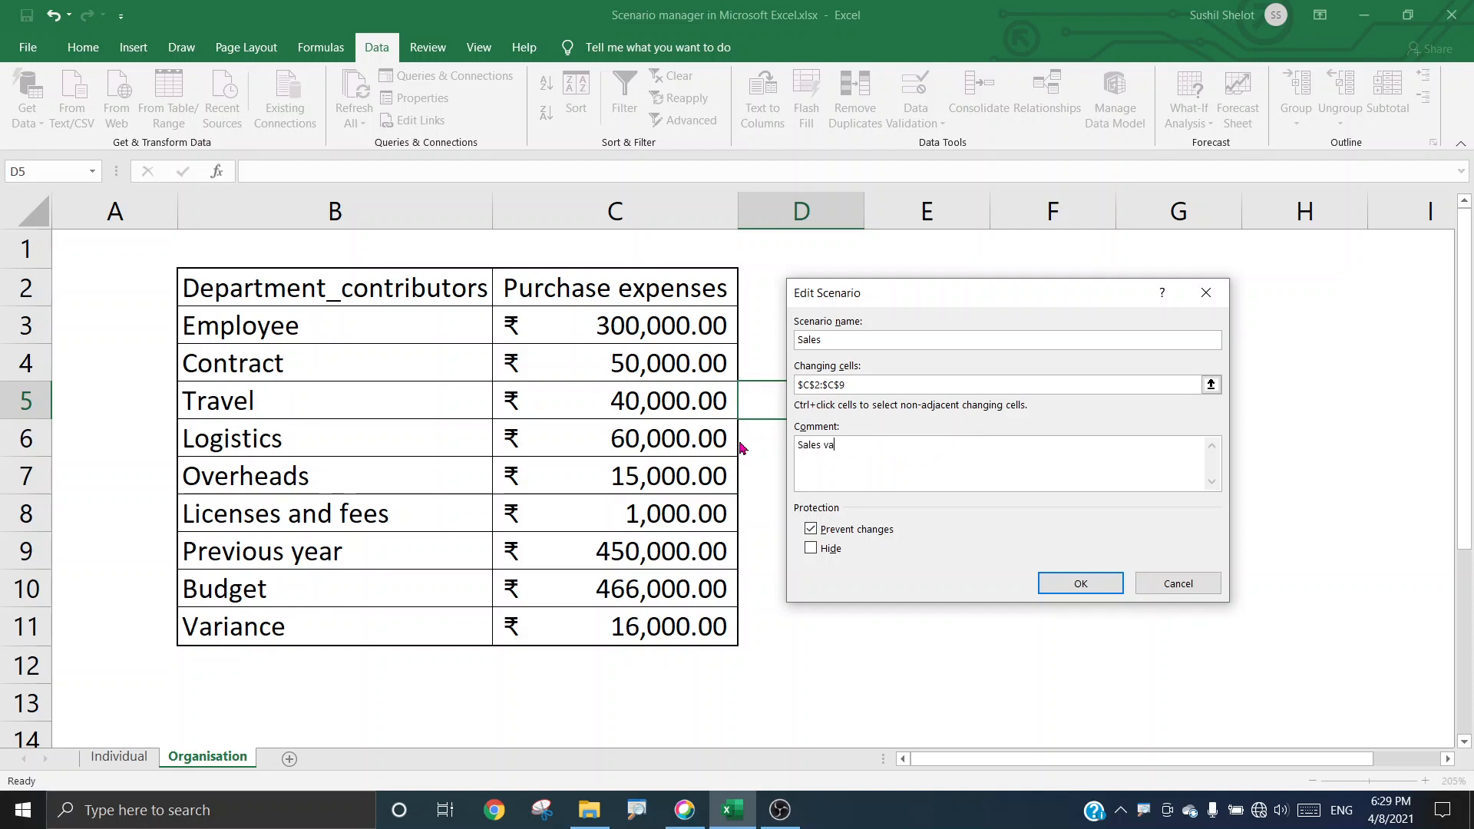
text(luesare subject to change in next one wee)
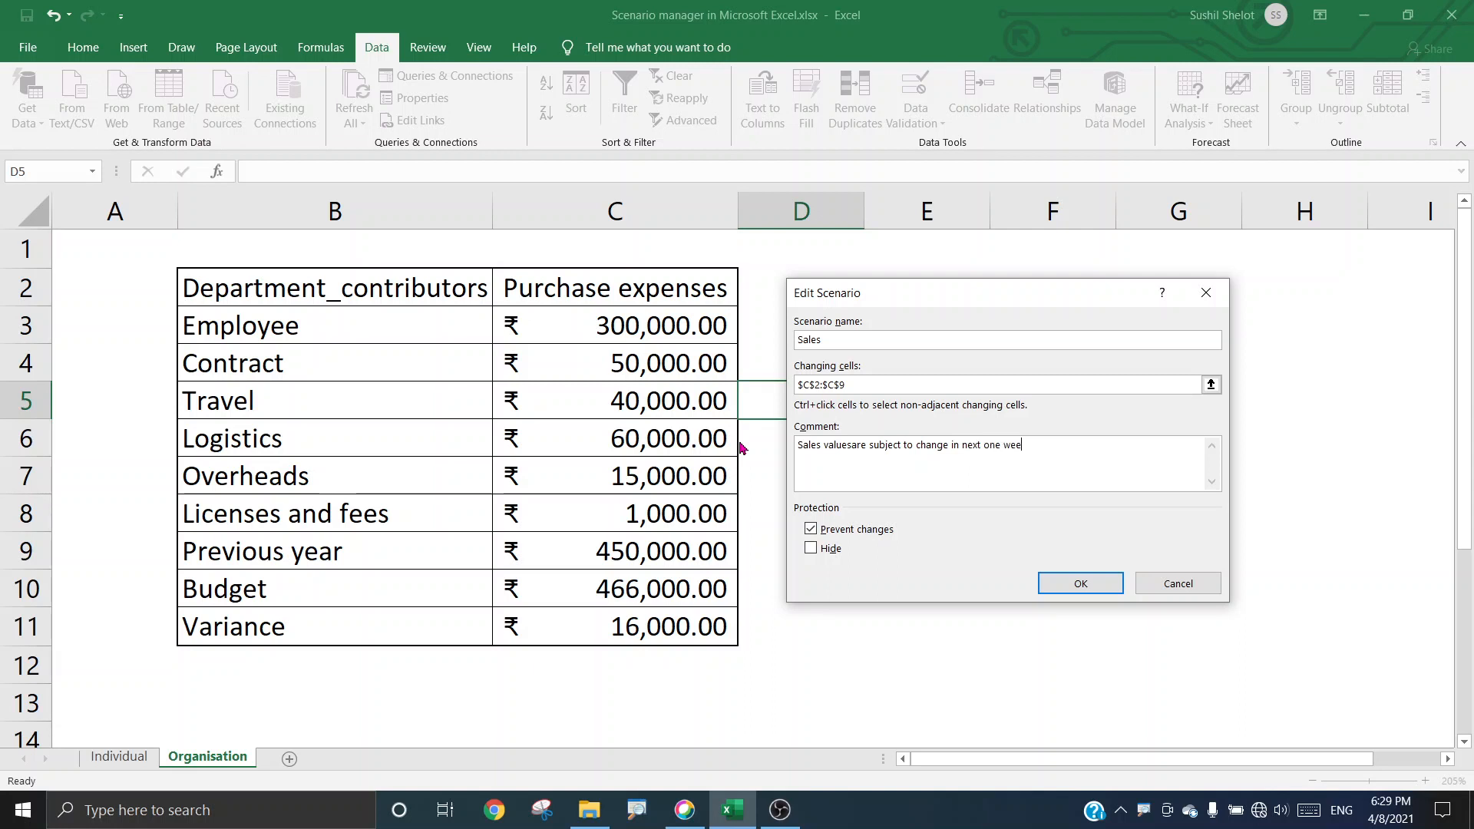
text(k)
click(1098, 585)
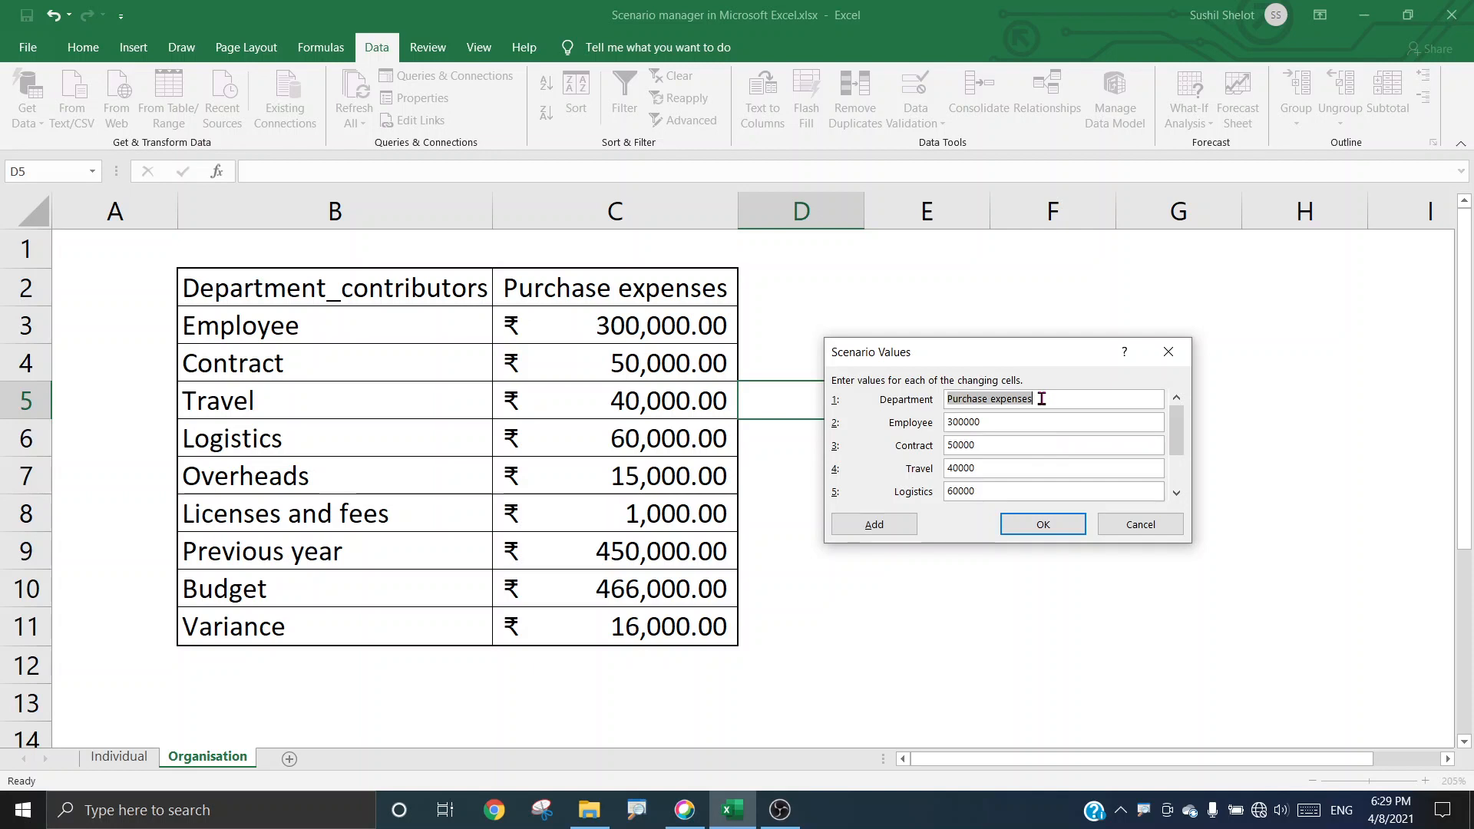
- Set the Sales scenario values to Department Sales expenses, Employee 250000, Contract 60000, Travel 60000 and Logistics 30000
drag(990, 398, 925, 402)
text(Sale)
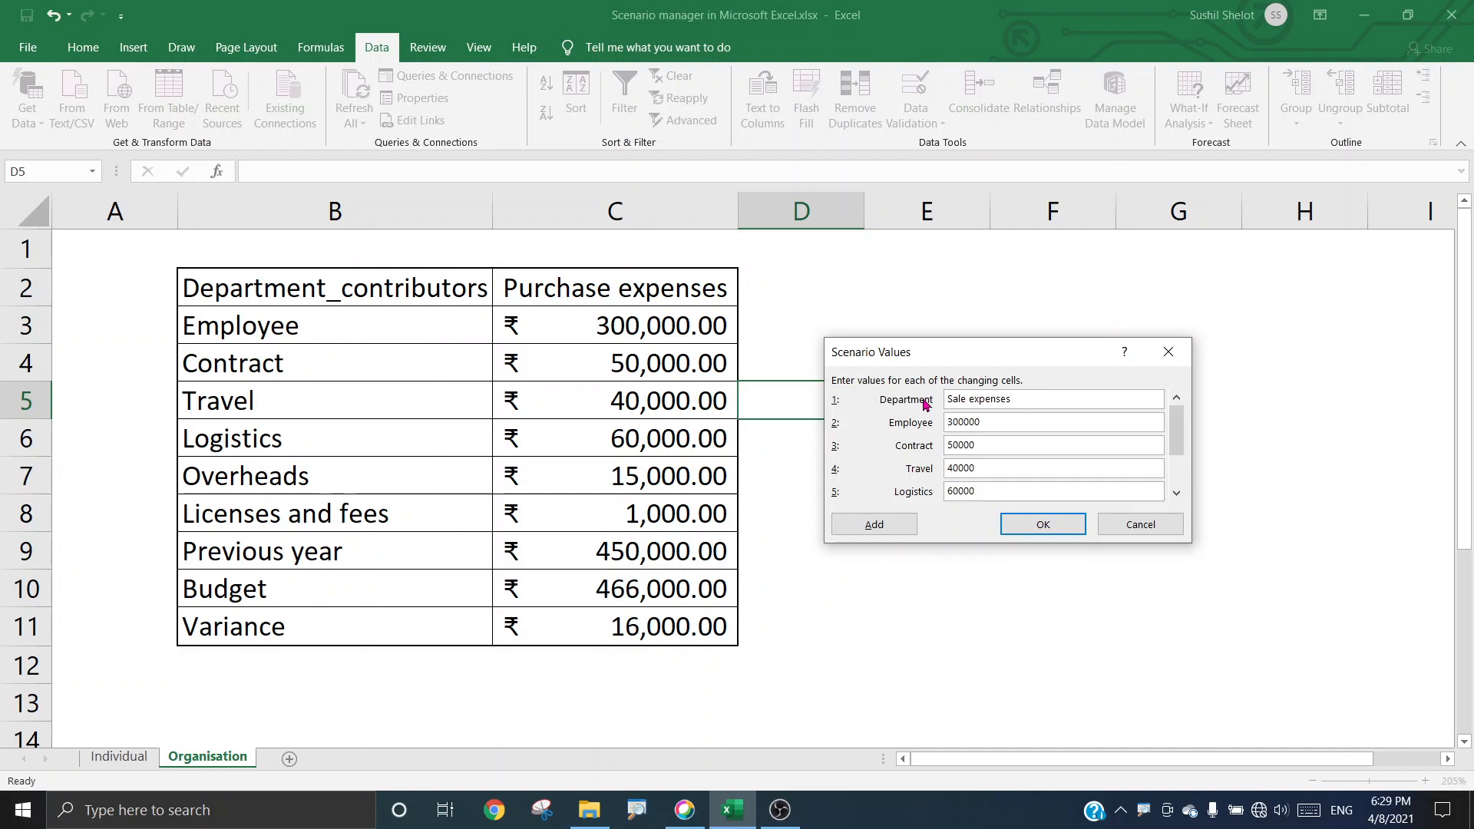
text(s)
key(Tab)
text(250000)
key(Tab)
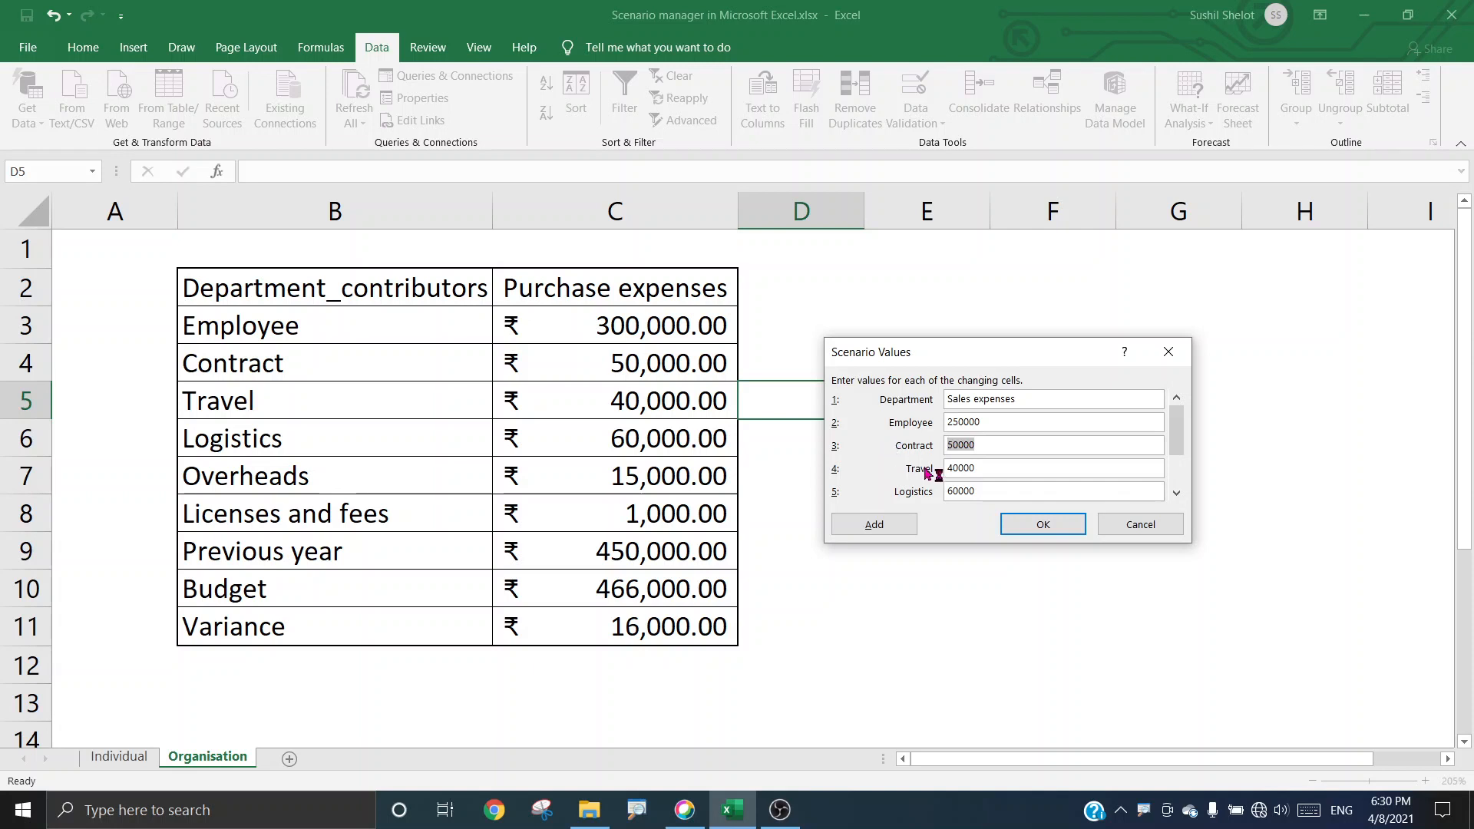
text(60000)
key(Tab)
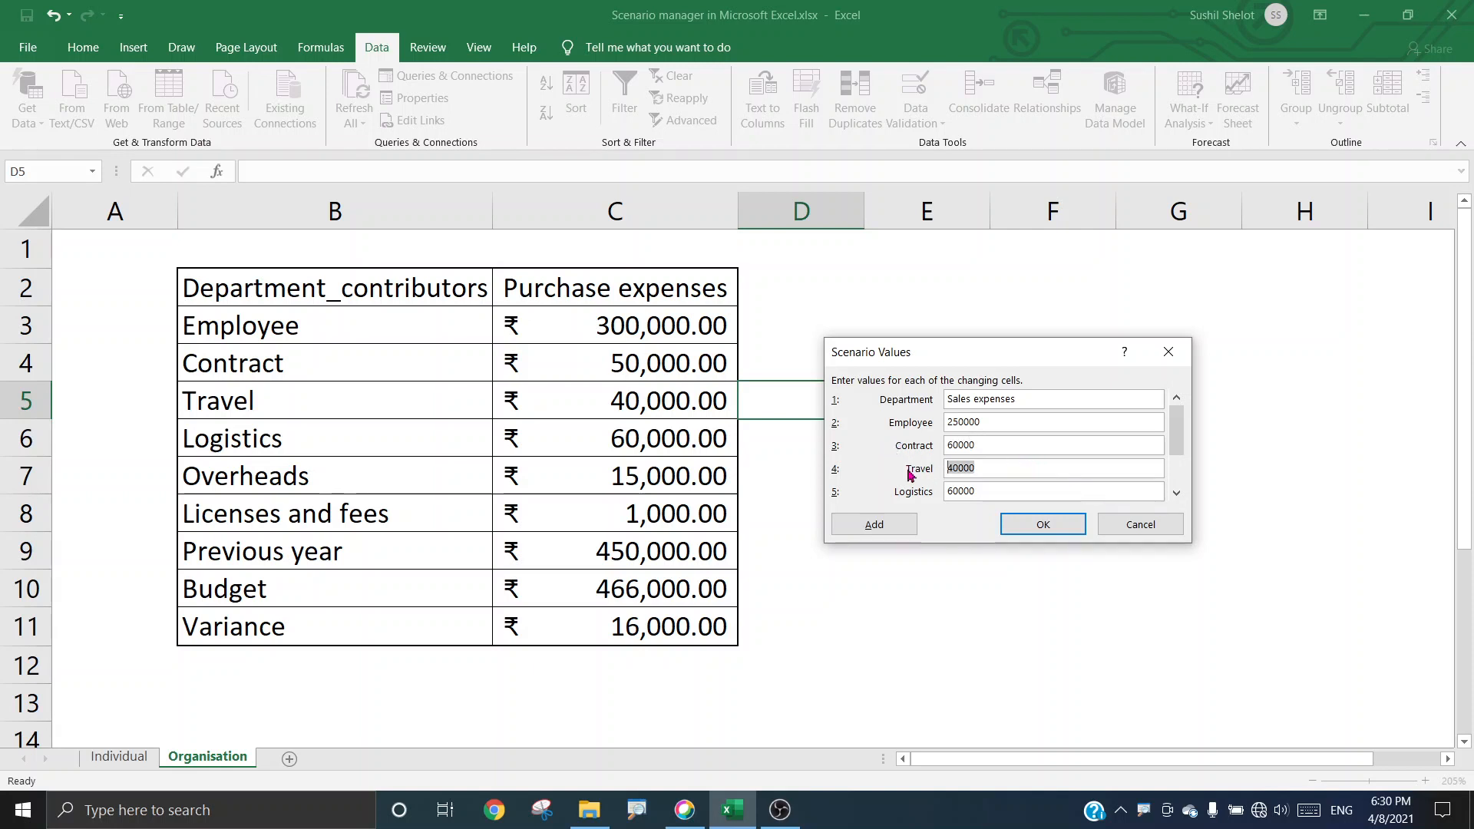
text(60000)
key(Tab)
text(30000)
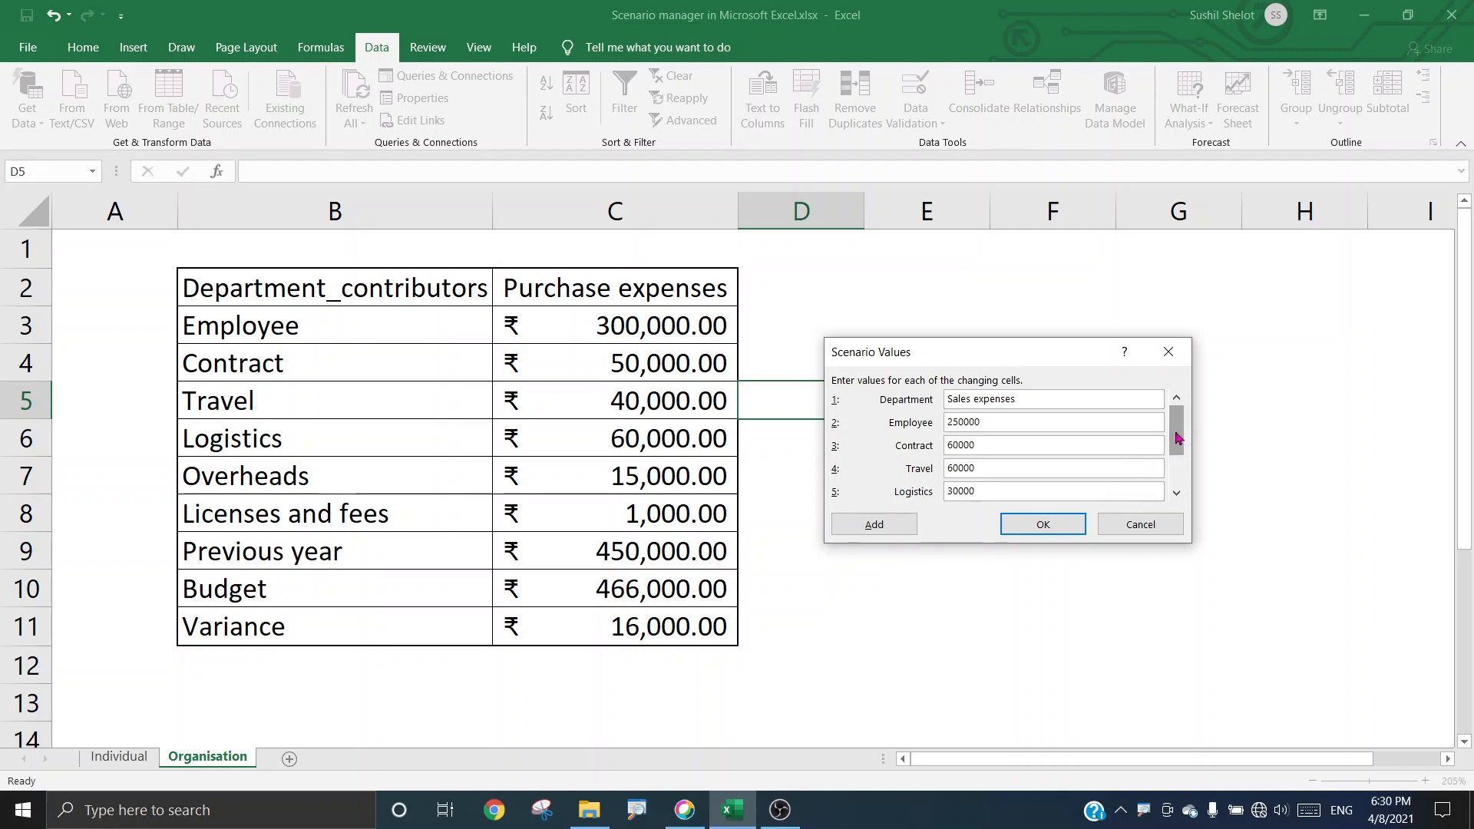
- Set Licenses_and_fees to 0 and Previous_year to 250000 in the Sales scenario and save it
drag(1181, 436, 1178, 492)
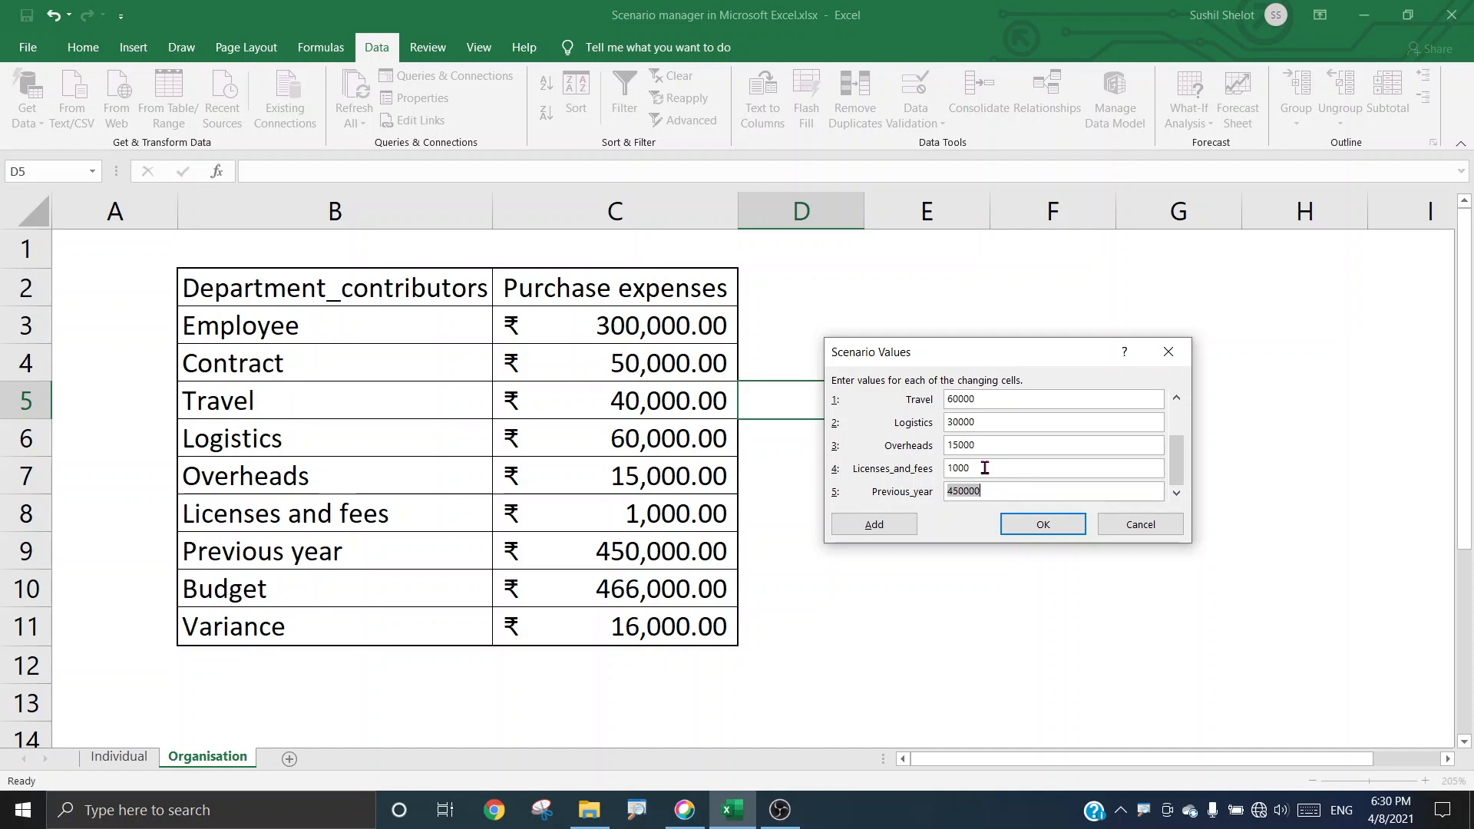
drag(986, 468, 935, 471)
text(0)
drag(1002, 492, 919, 494)
text(250000)
click(1055, 526)
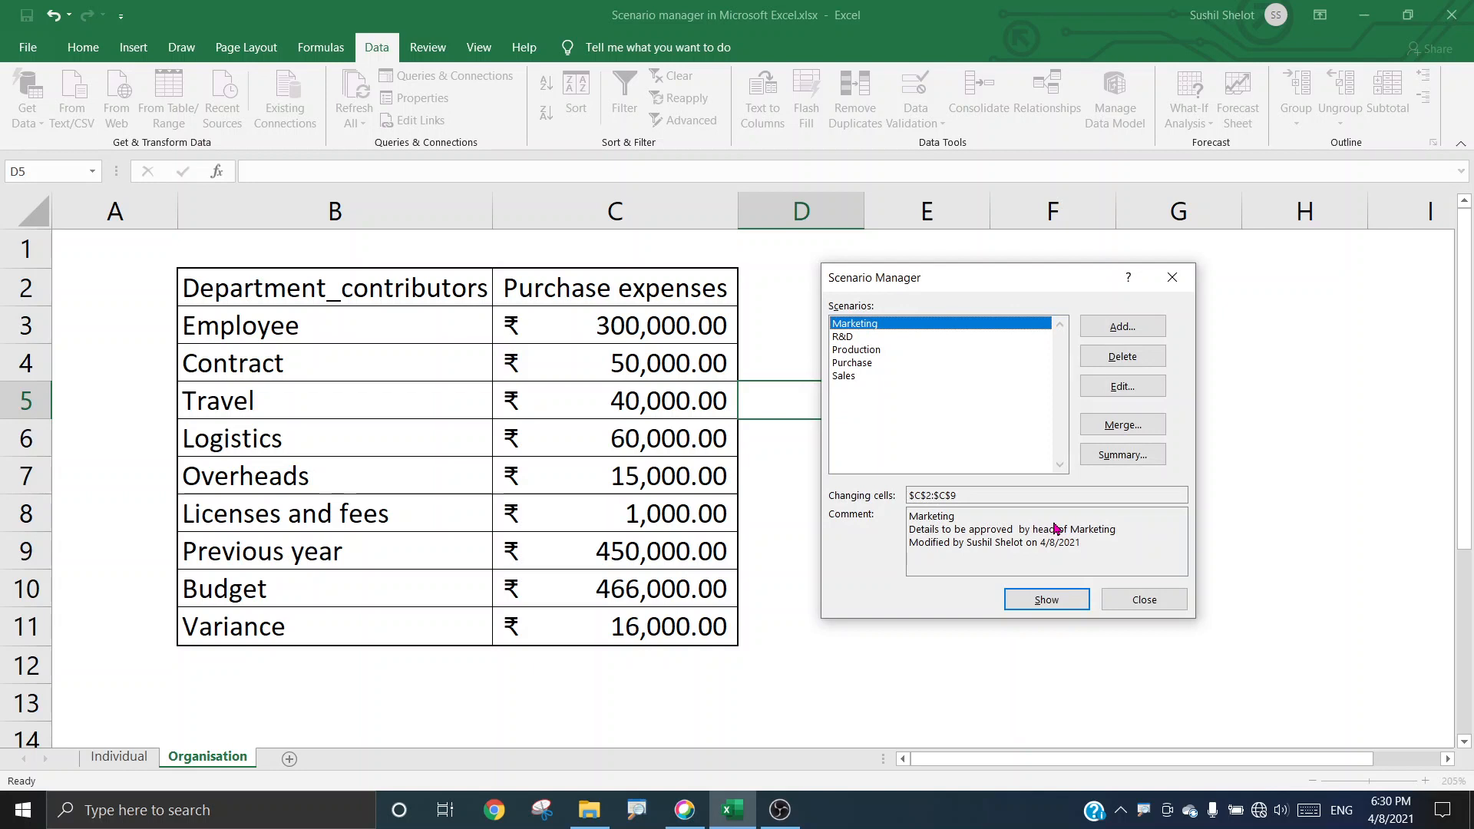
- Reopen the Sales scenario for editing and review its name, changing cells, comment and values
click(843, 378)
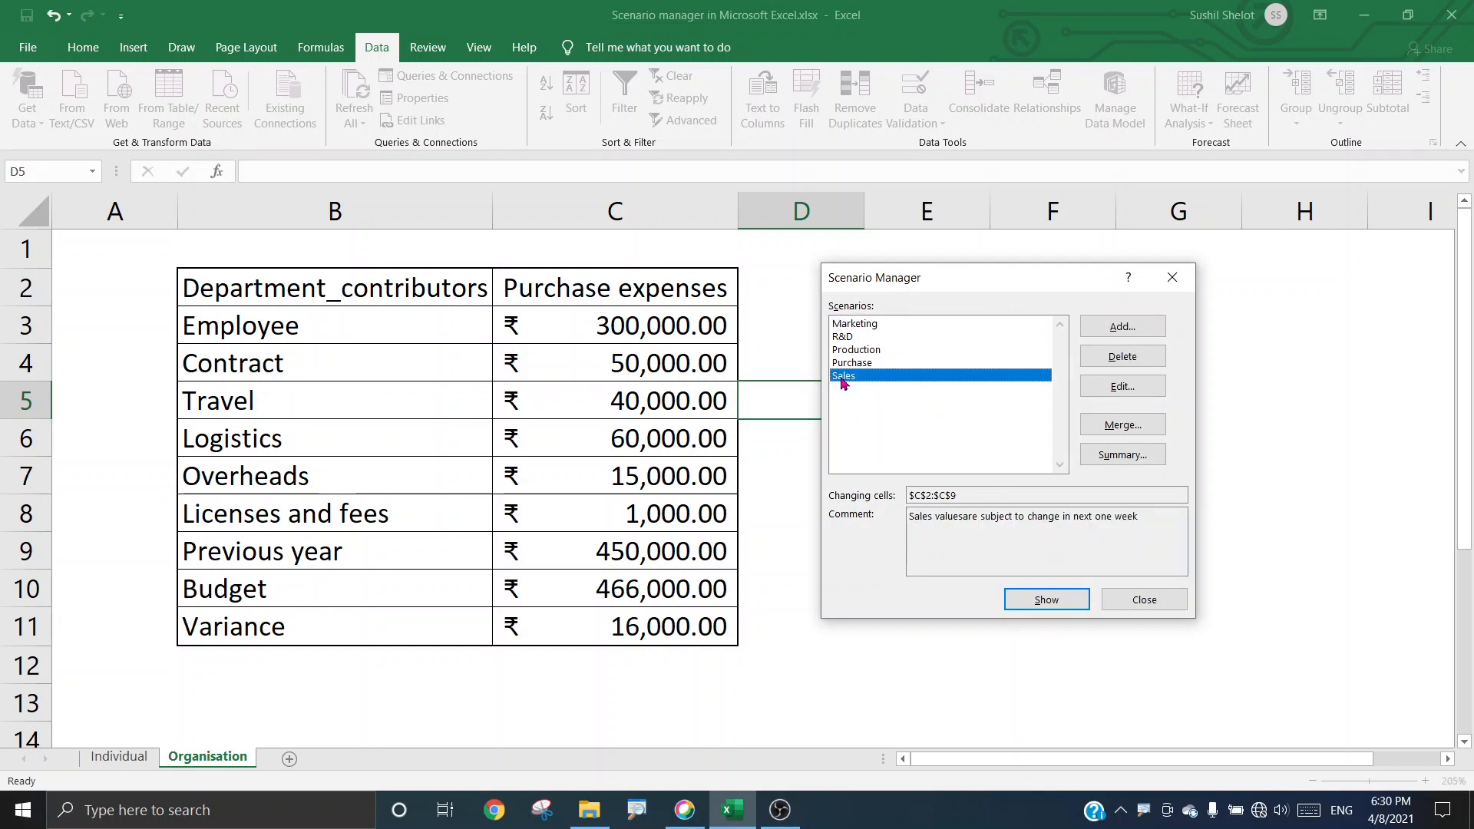
click(1119, 389)
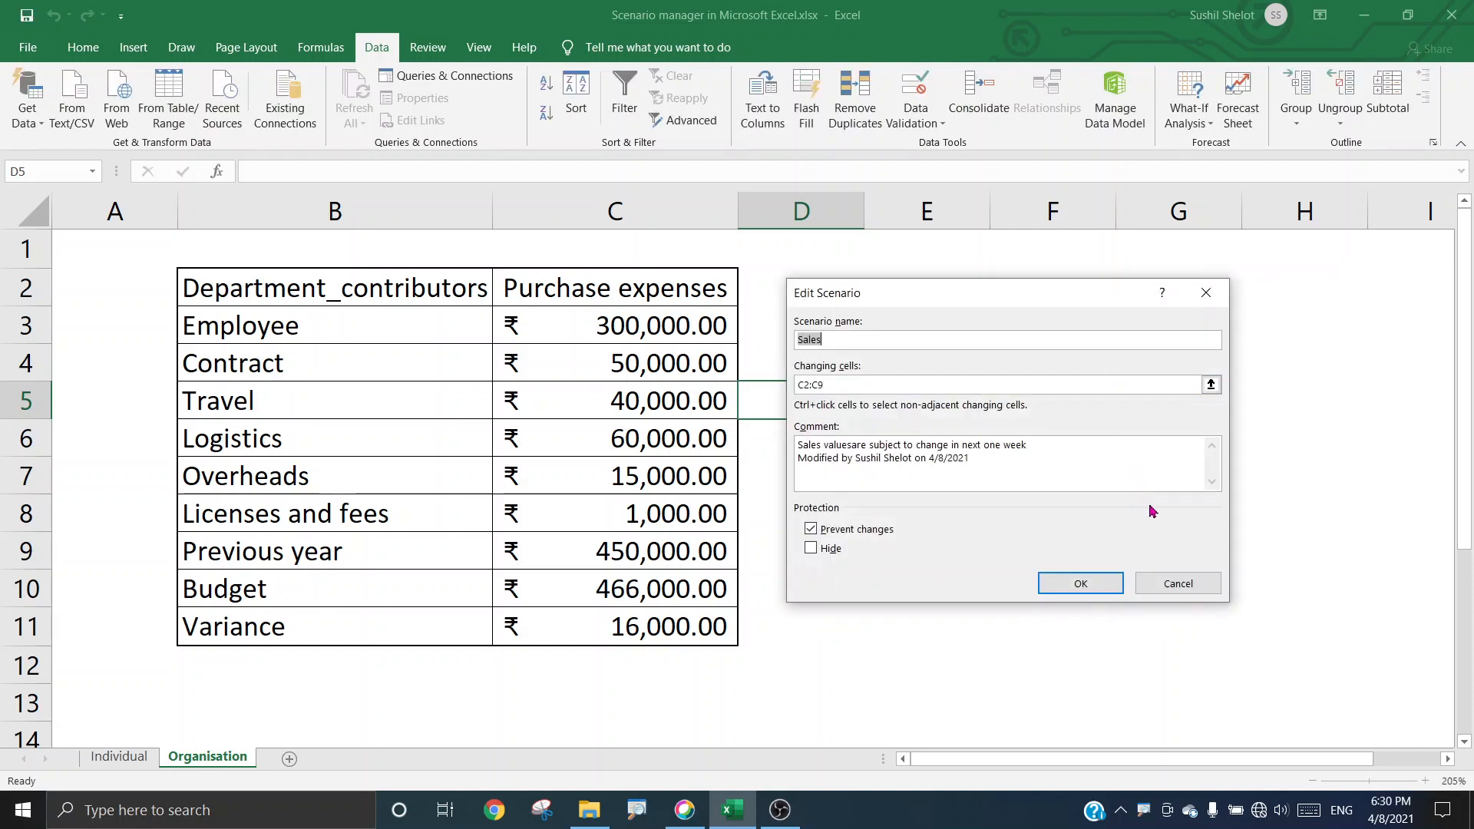
click(1081, 585)
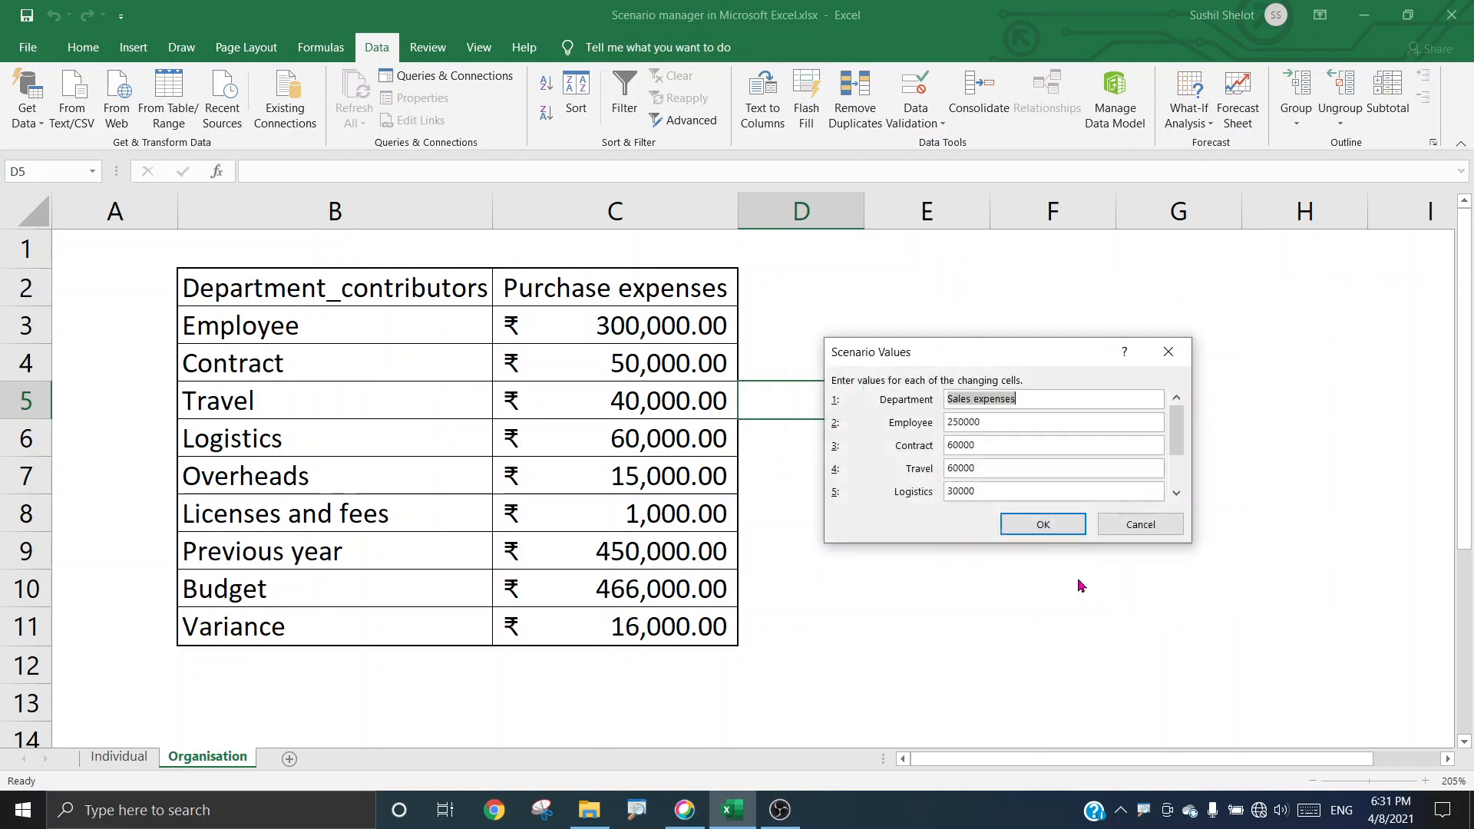
click(1065, 528)
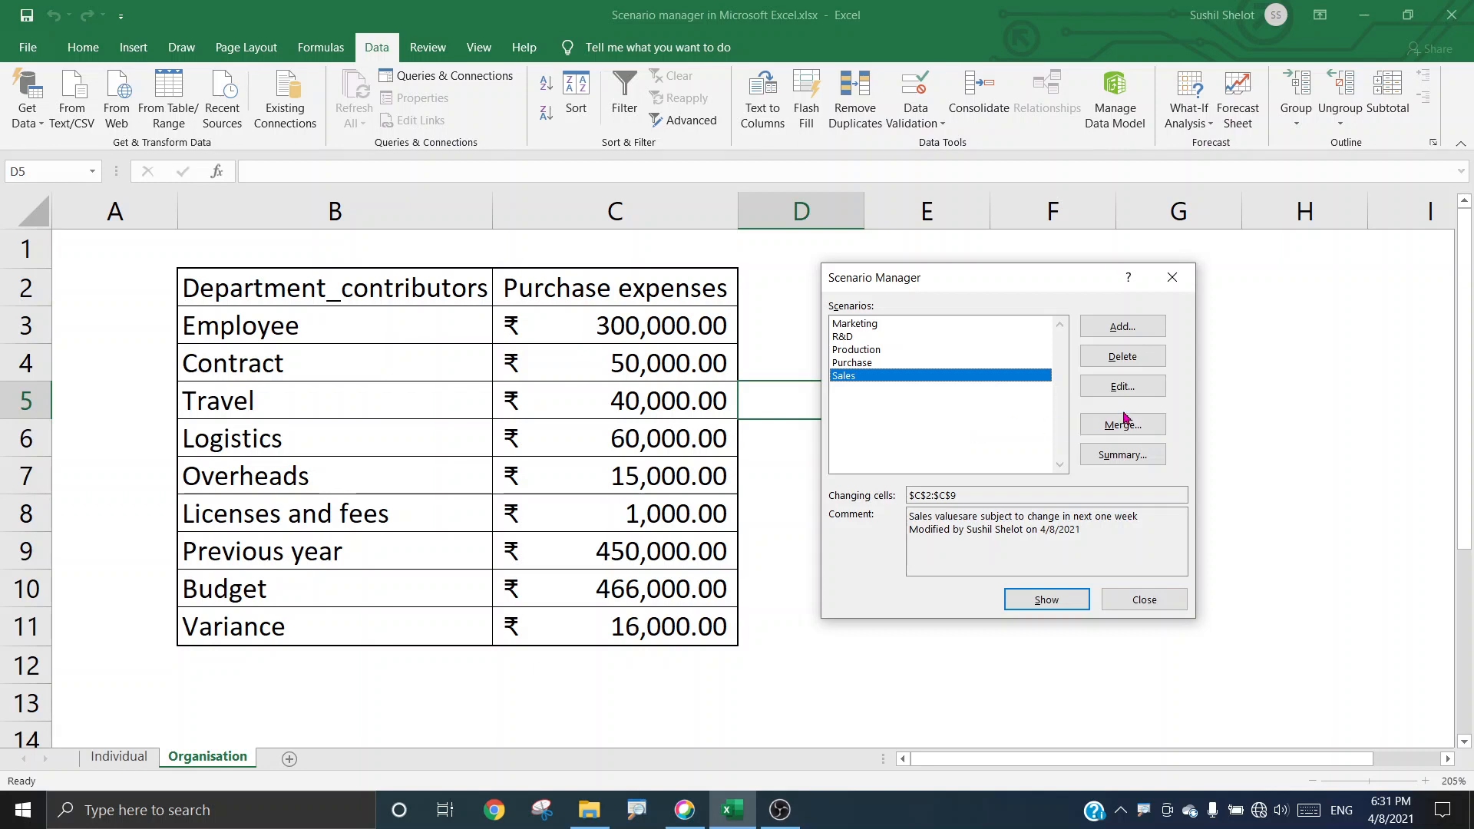
- Go through the Marketing, R&D, Production and Purchase scenarios to compare their comments
click(893, 325)
click(860, 339)
click(891, 350)
click(1022, 363)
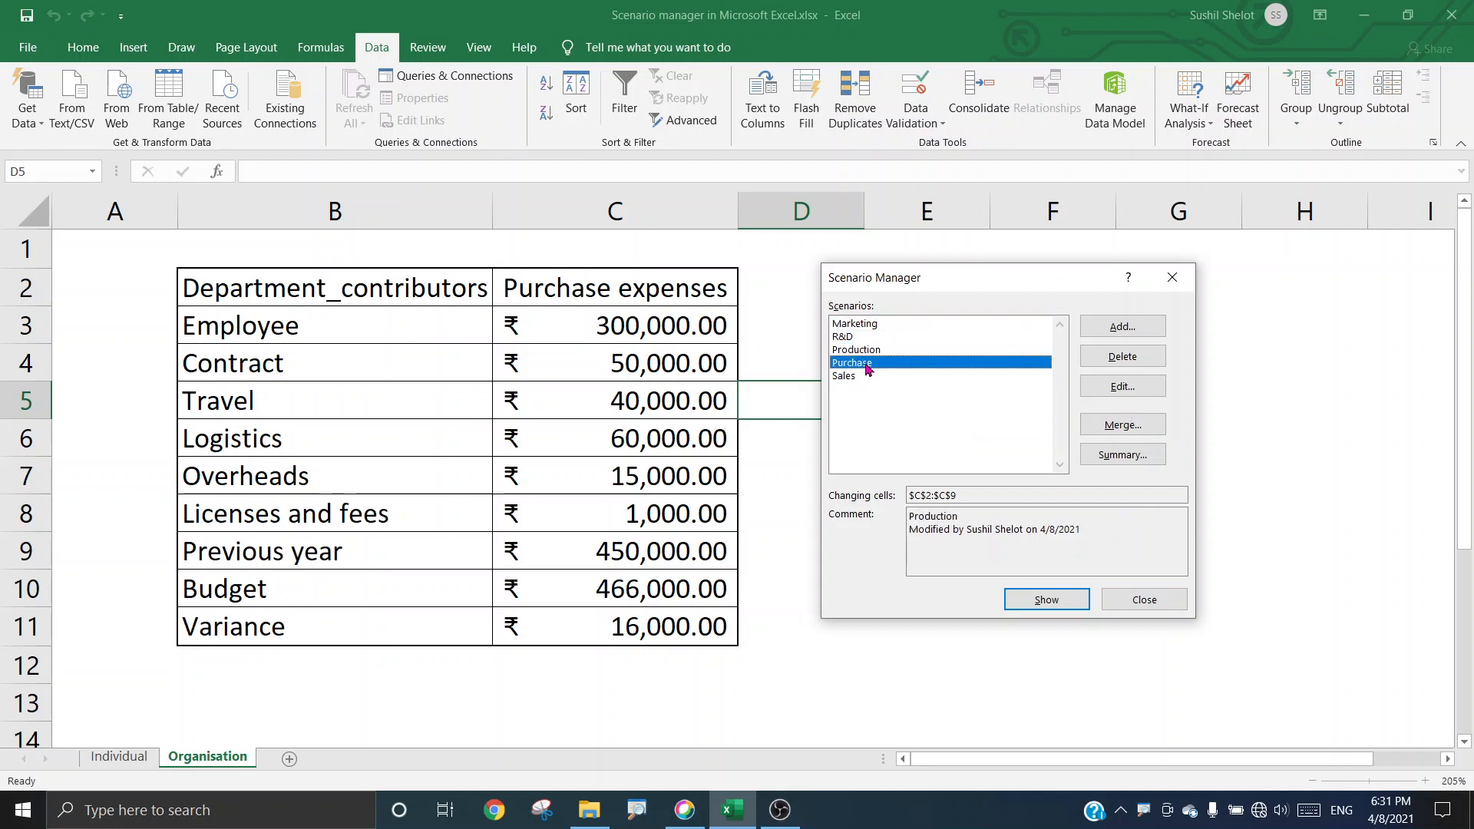
- Show the Sales scenario in the budget table and close the Scenario Manager
click(1033, 376)
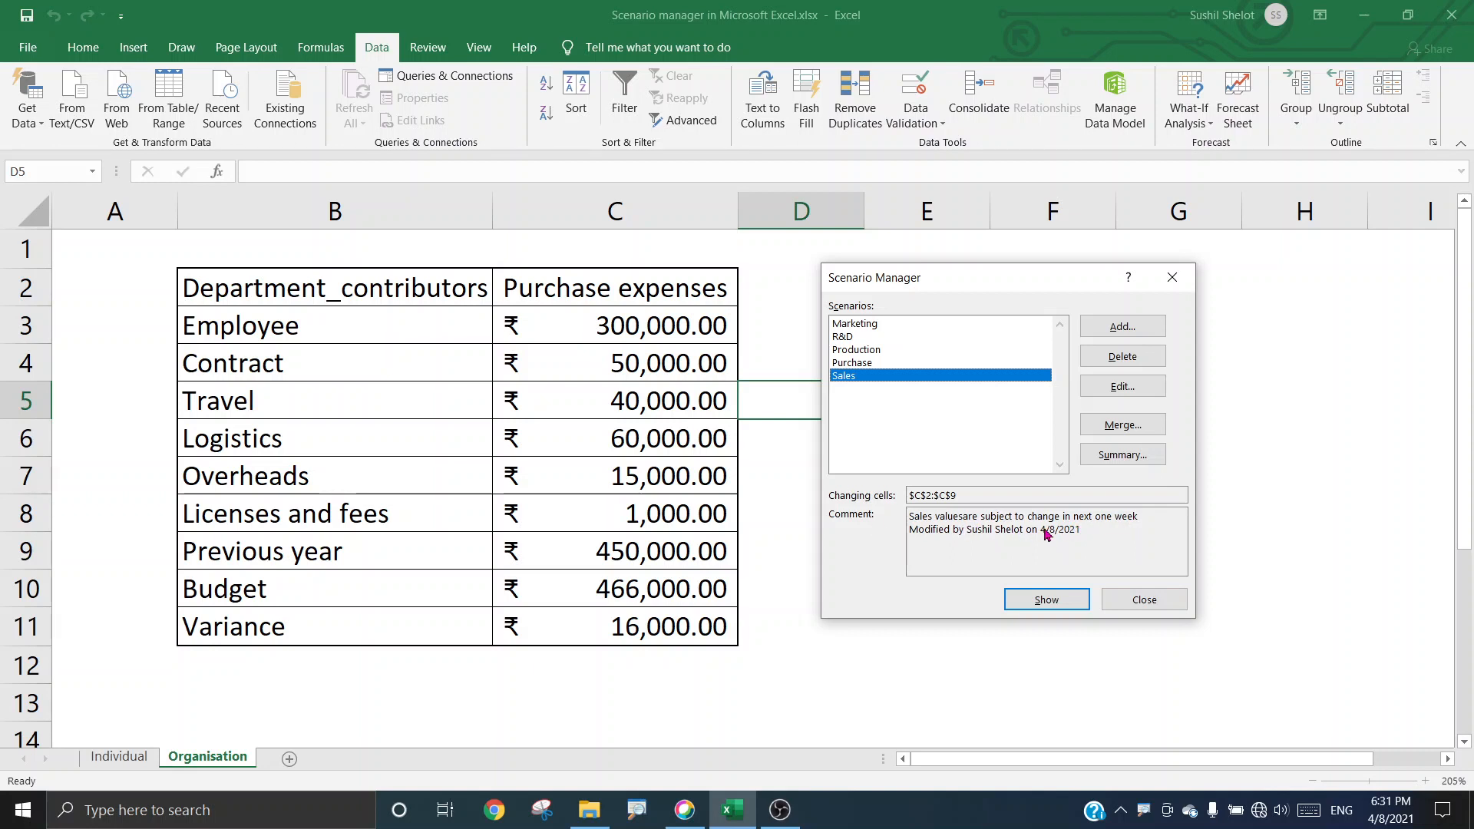
click(1060, 600)
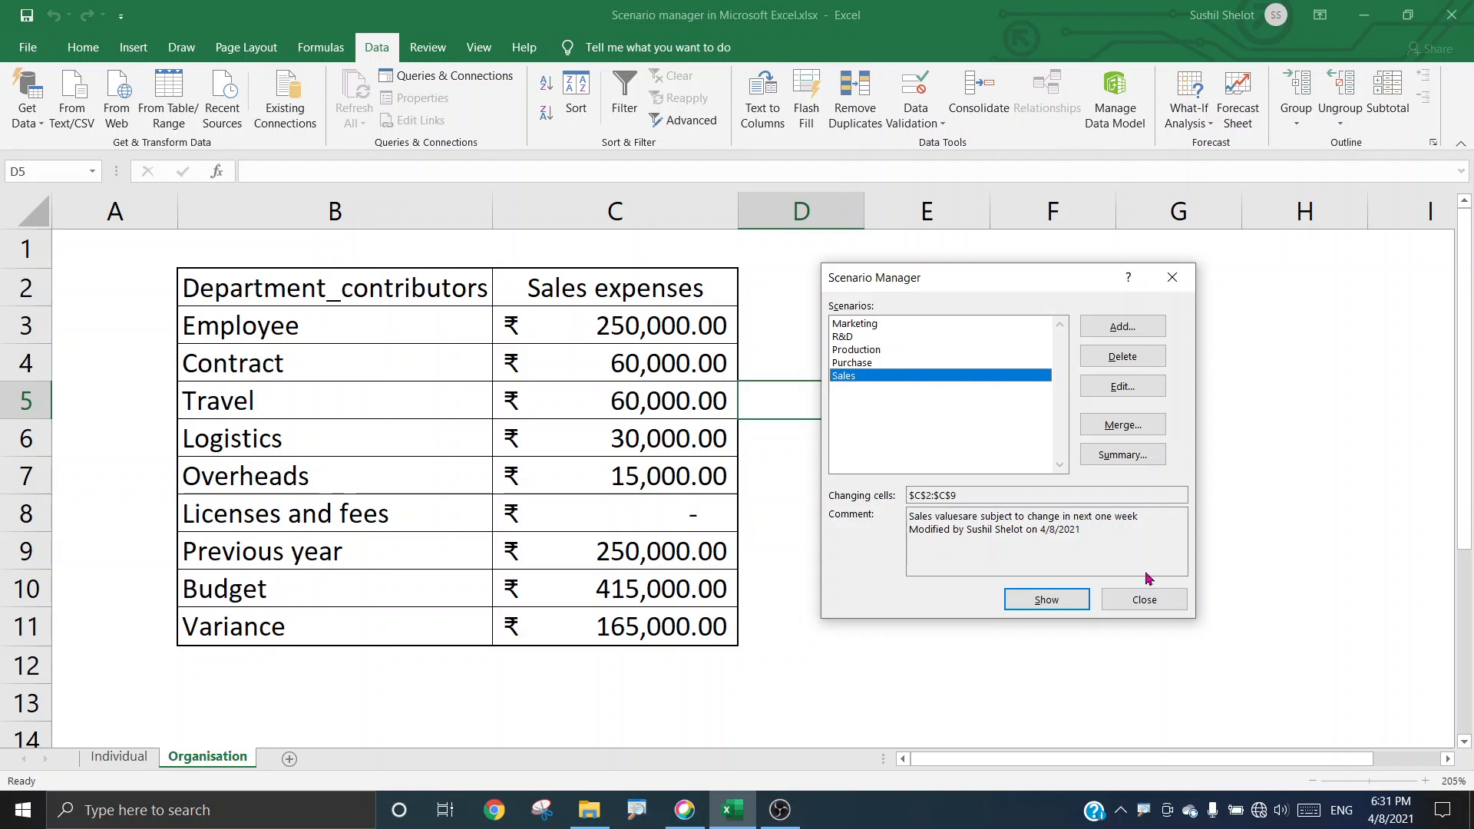
click(1143, 599)
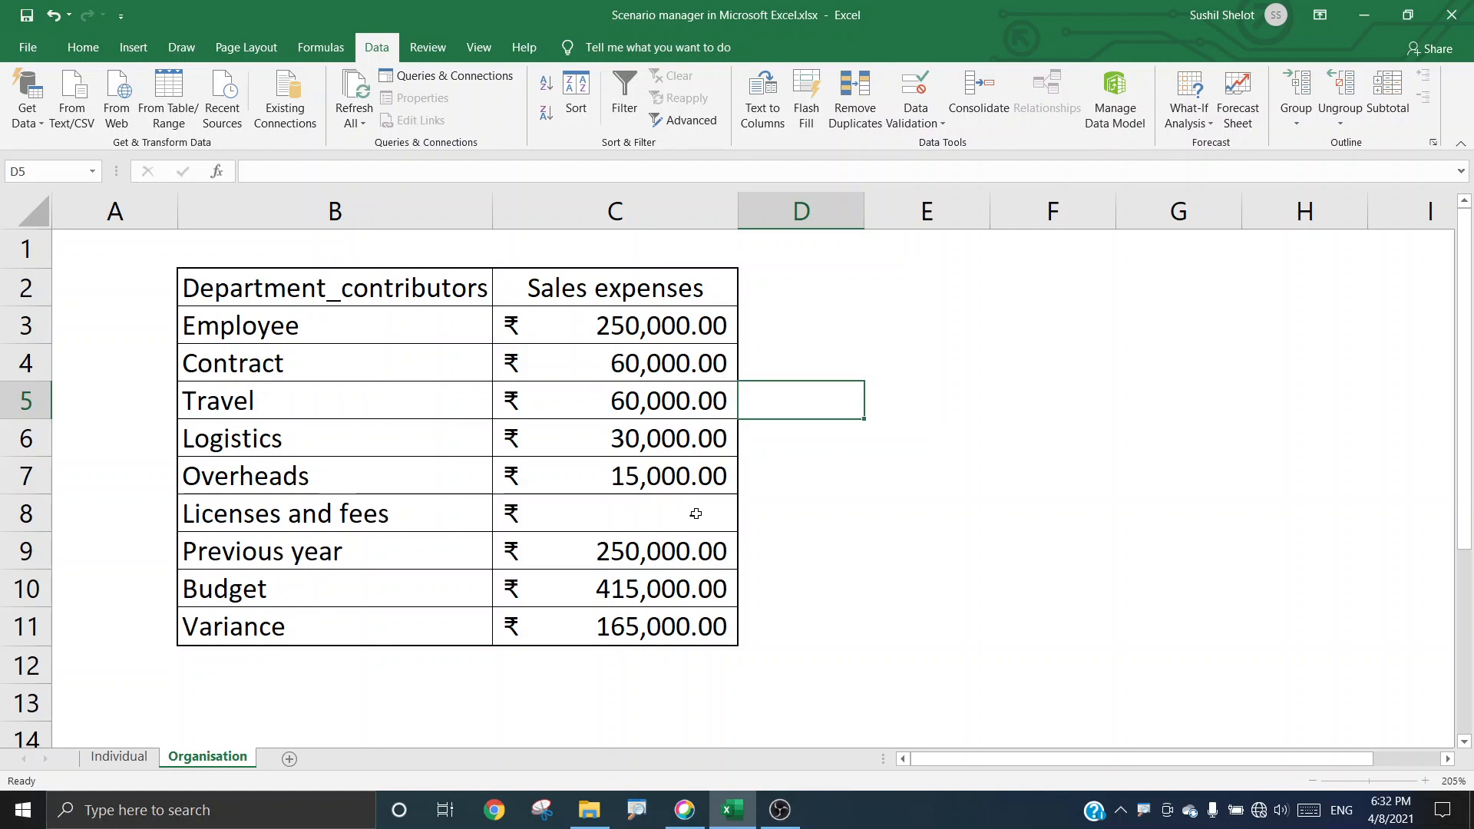
- Create a Scenario summary report with the Budget and Variance cells C10:C11 as result cells
click(1190, 127)
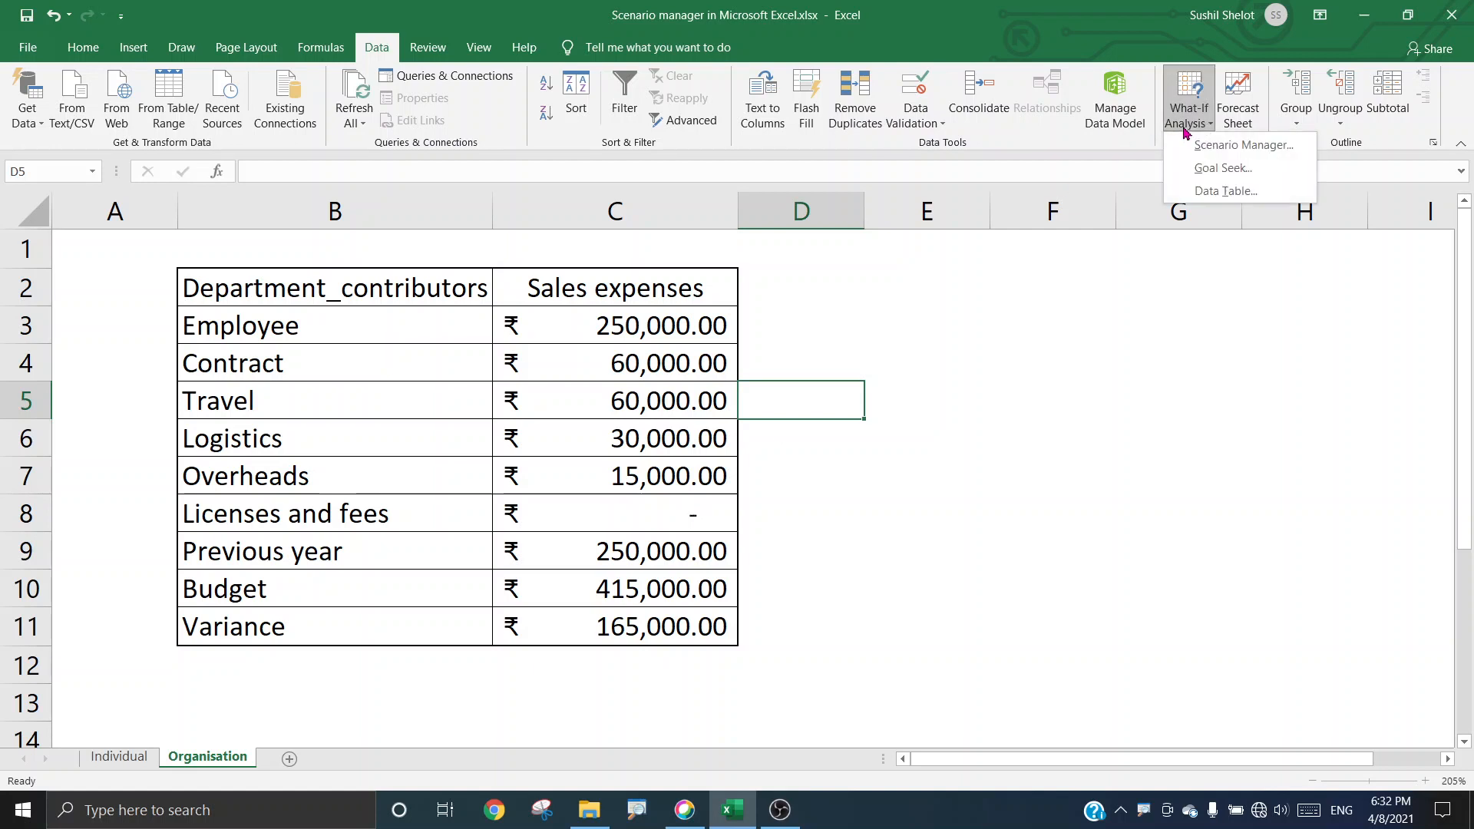
click(1196, 146)
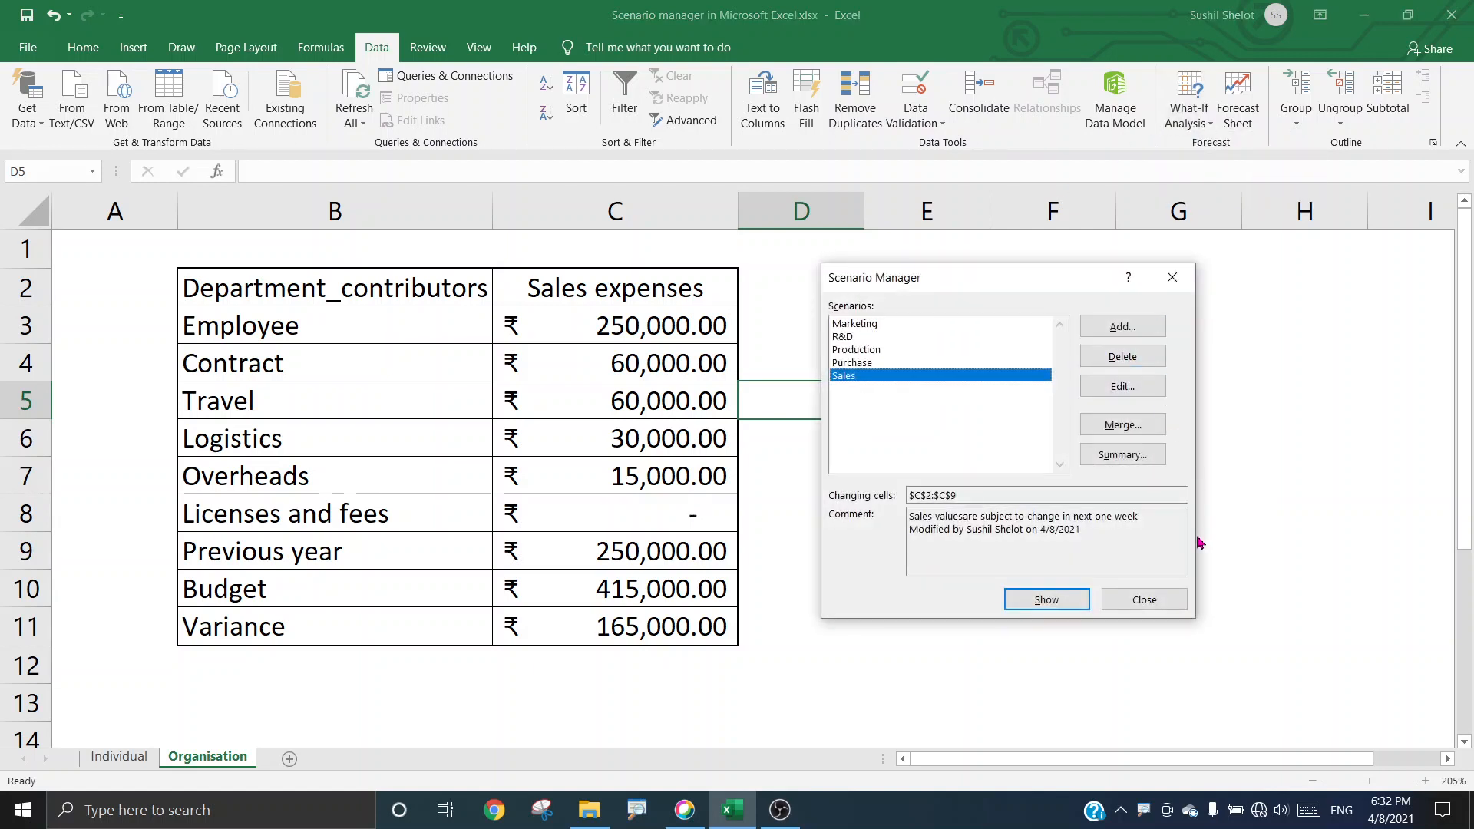
click(1123, 455)
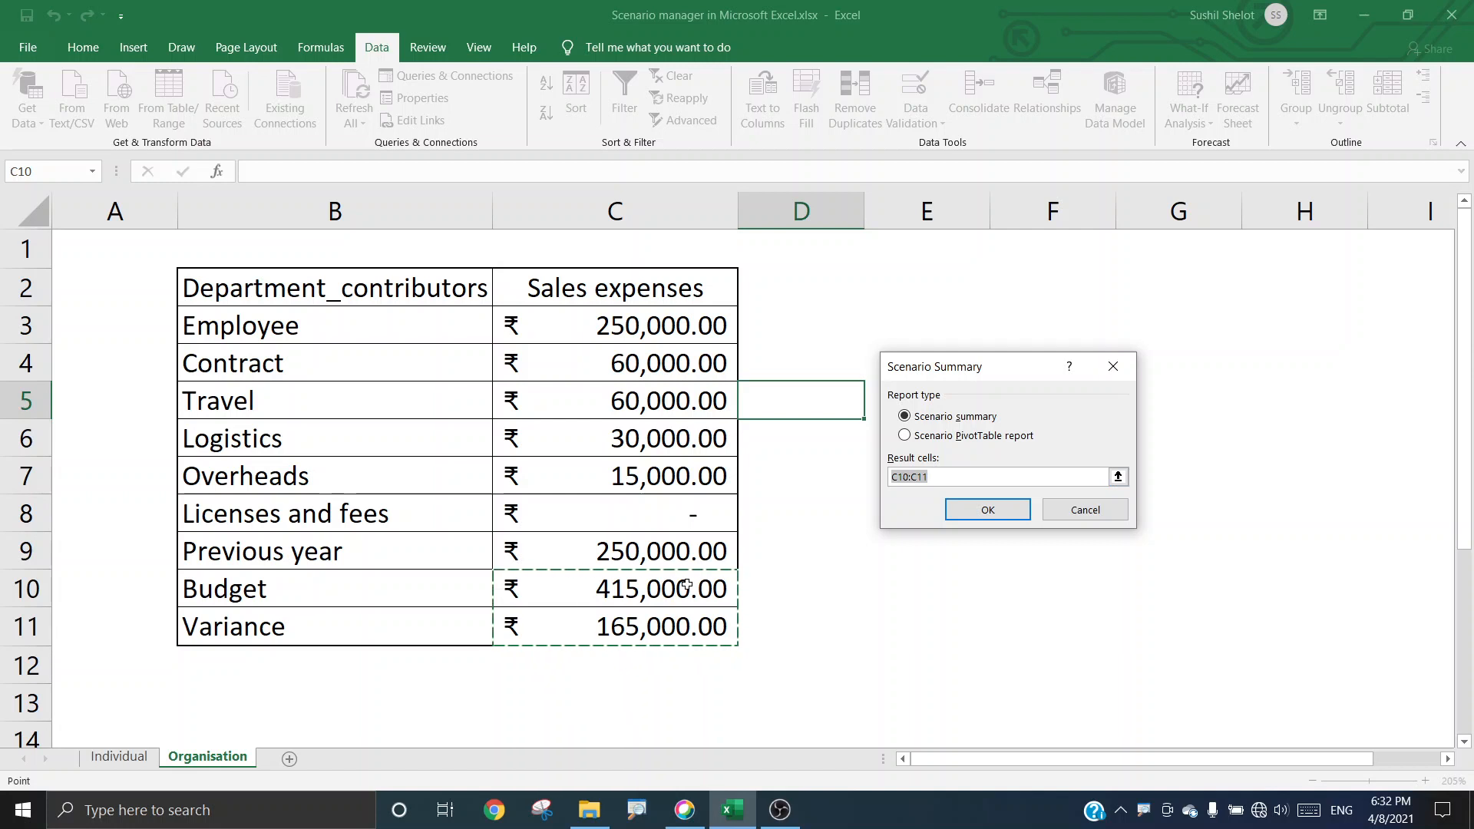
drag(686, 586, 685, 626)
click(990, 510)
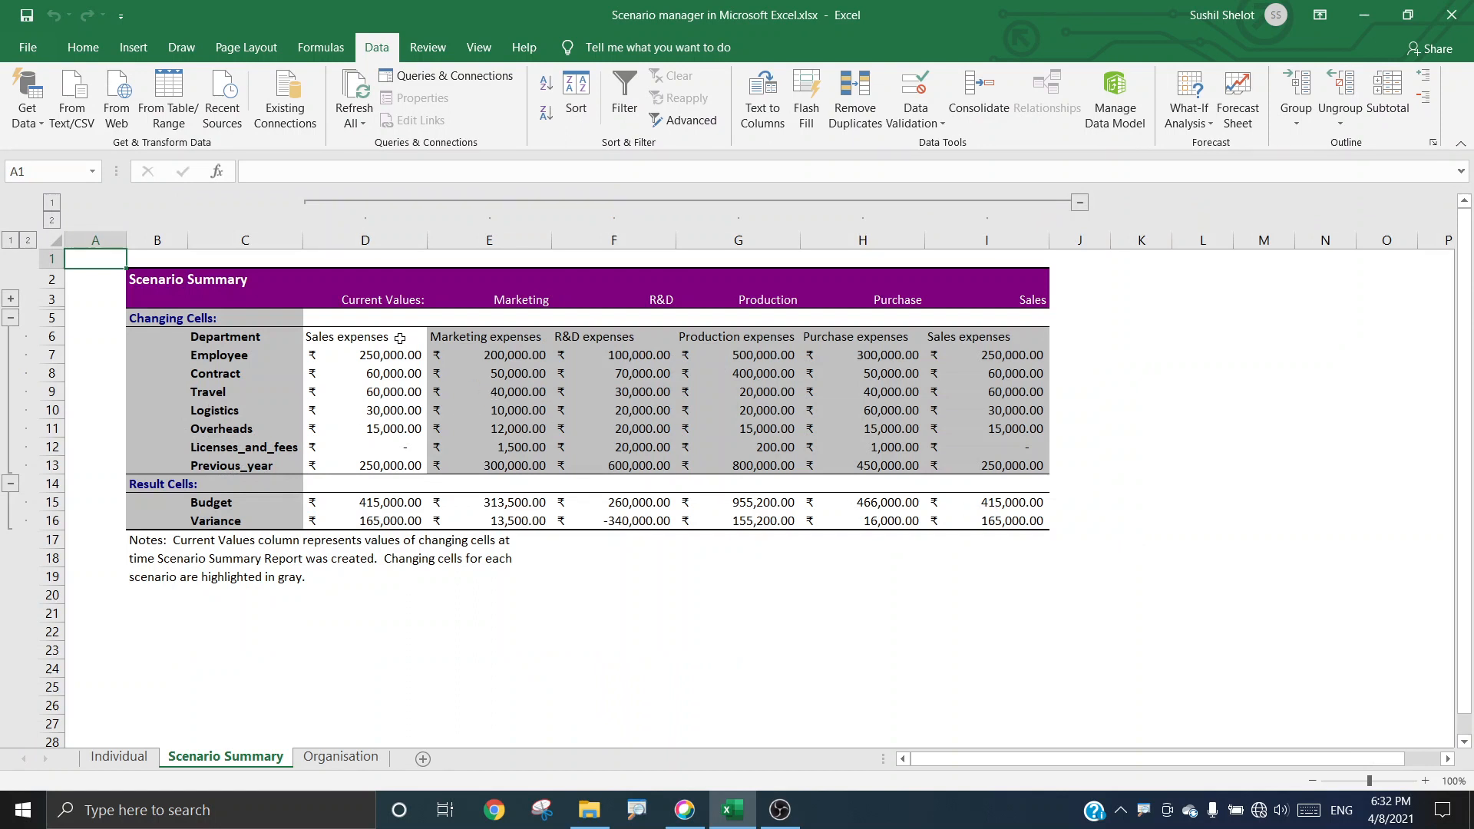
- Examine the Scenario Summary report's current values, changing-cell labels, result cells and the figures of each department scenario
drag(403, 338, 400, 524)
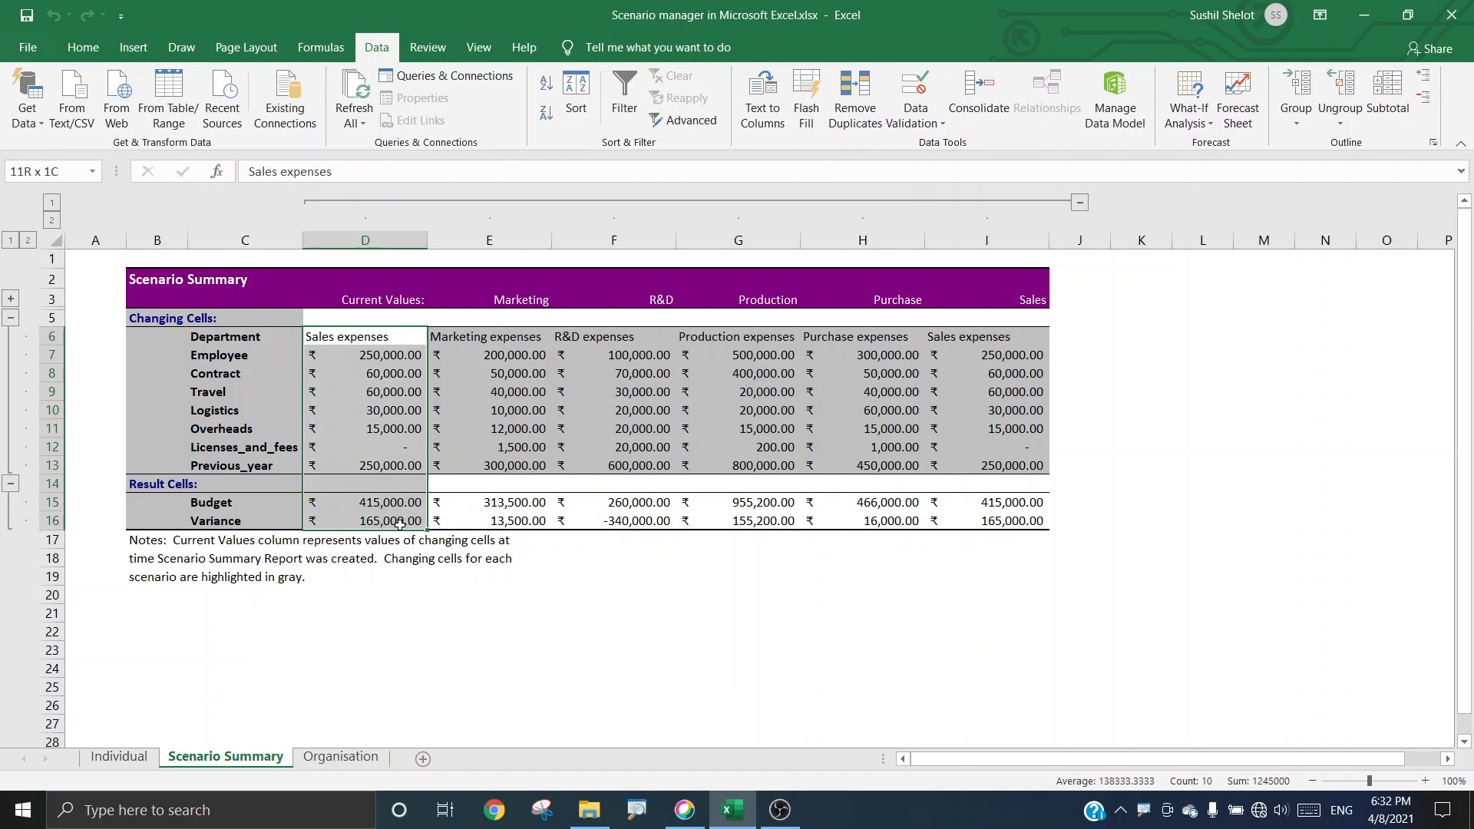
click(921, 648)
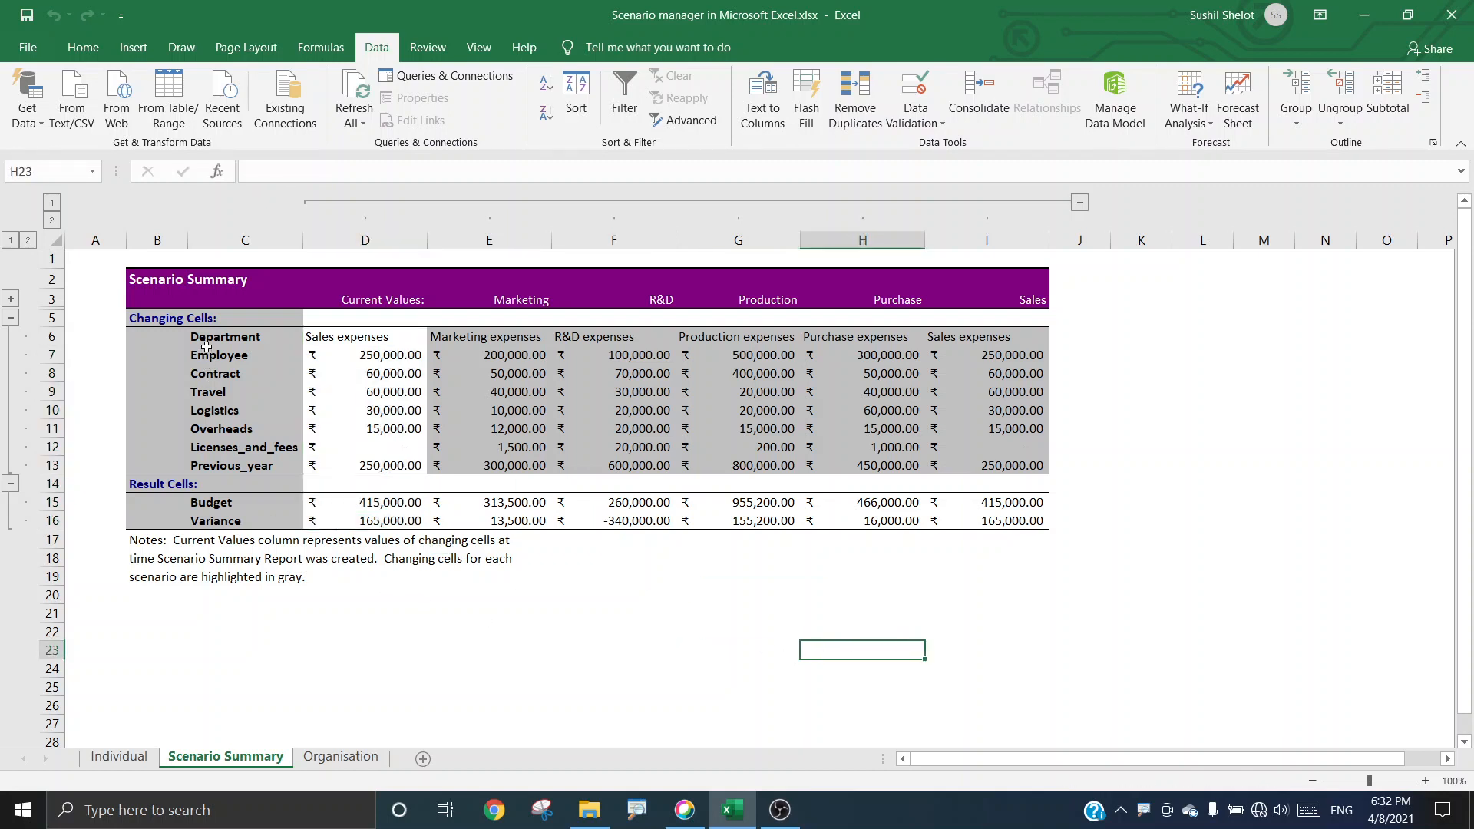
drag(207, 336, 197, 468)
click(234, 507)
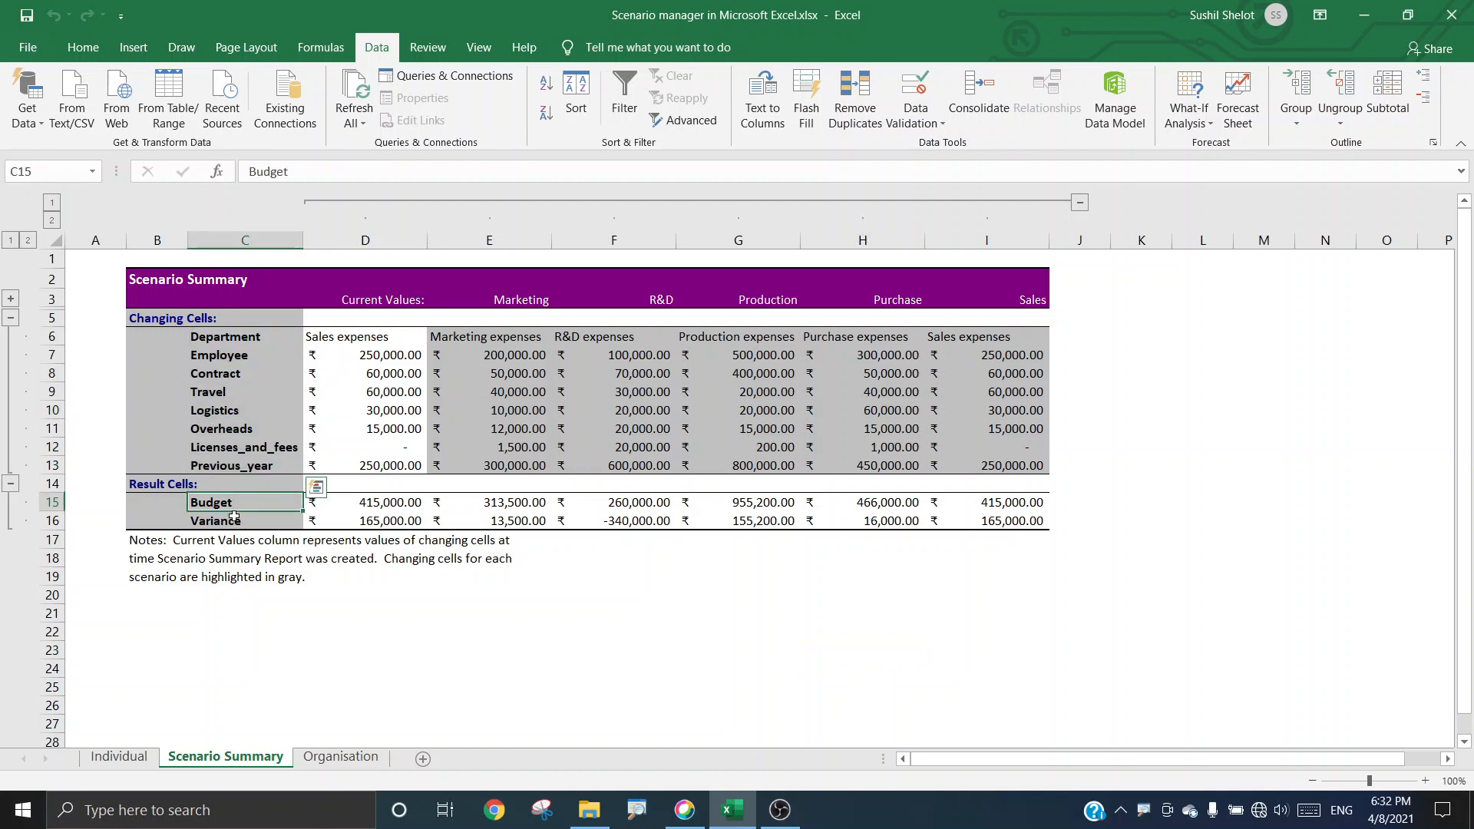
click(234, 352)
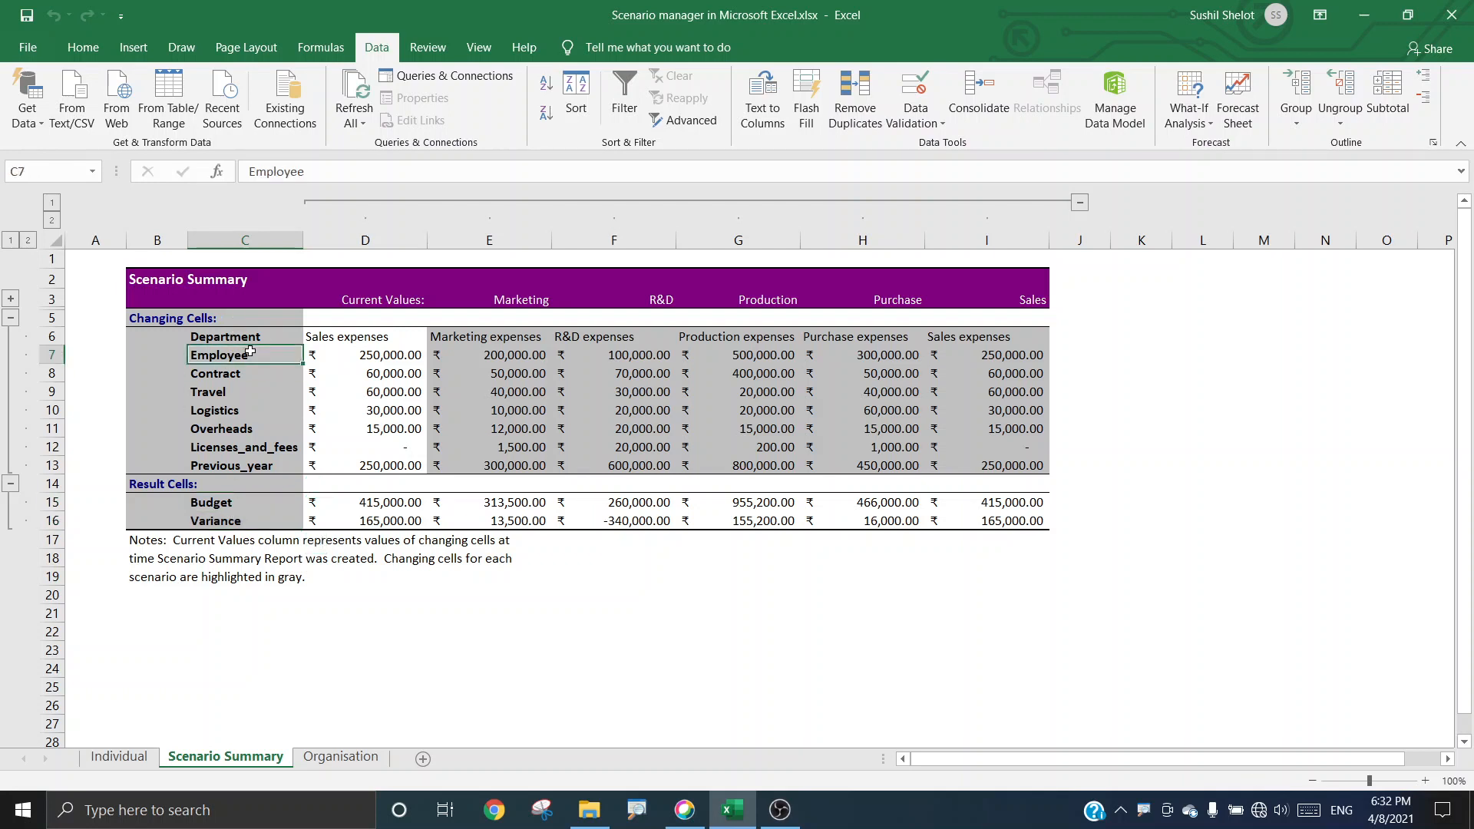
click(240, 377)
click(236, 392)
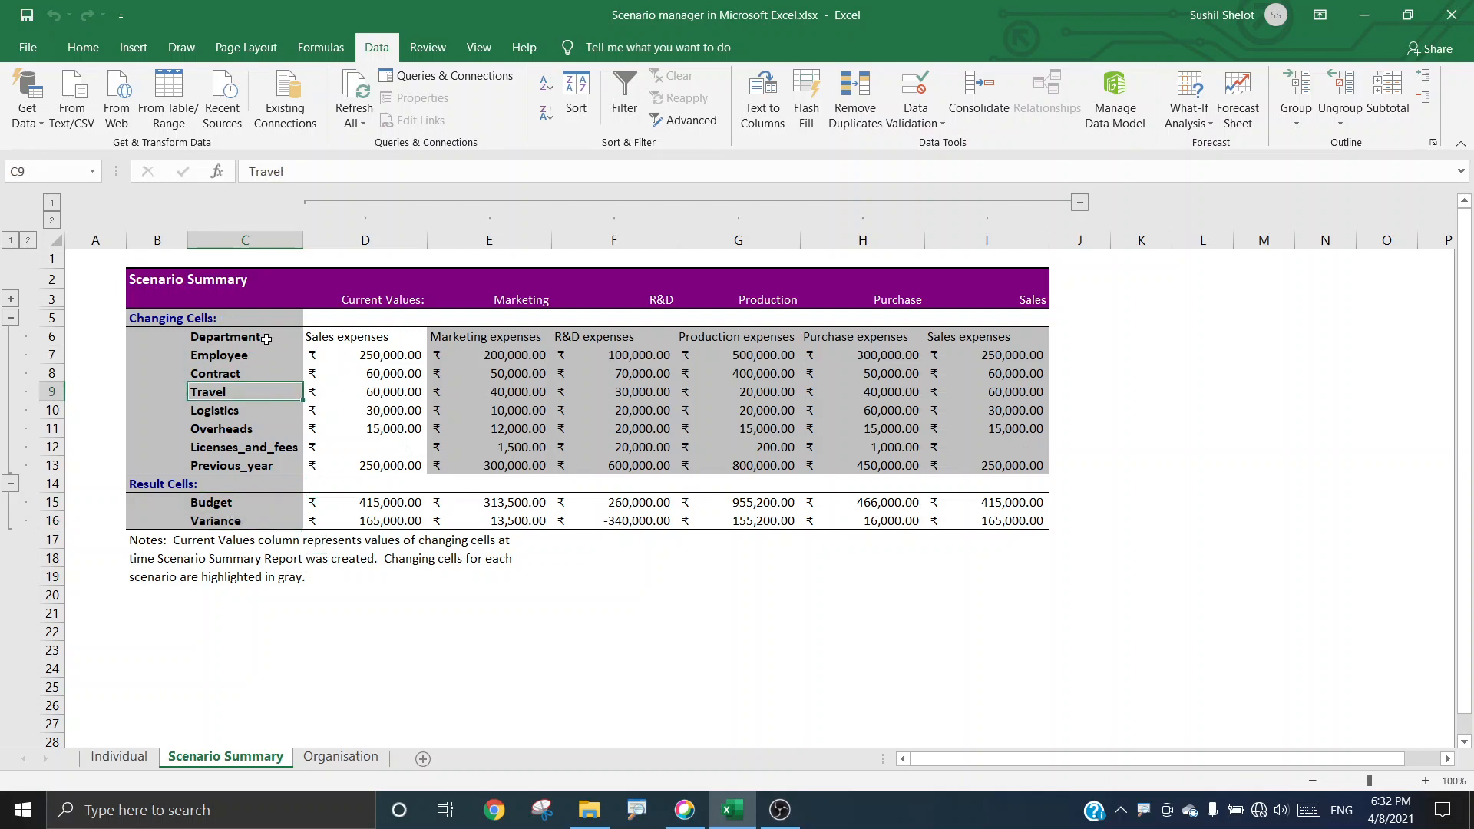
drag(266, 339, 261, 467)
drag(482, 355, 1031, 468)
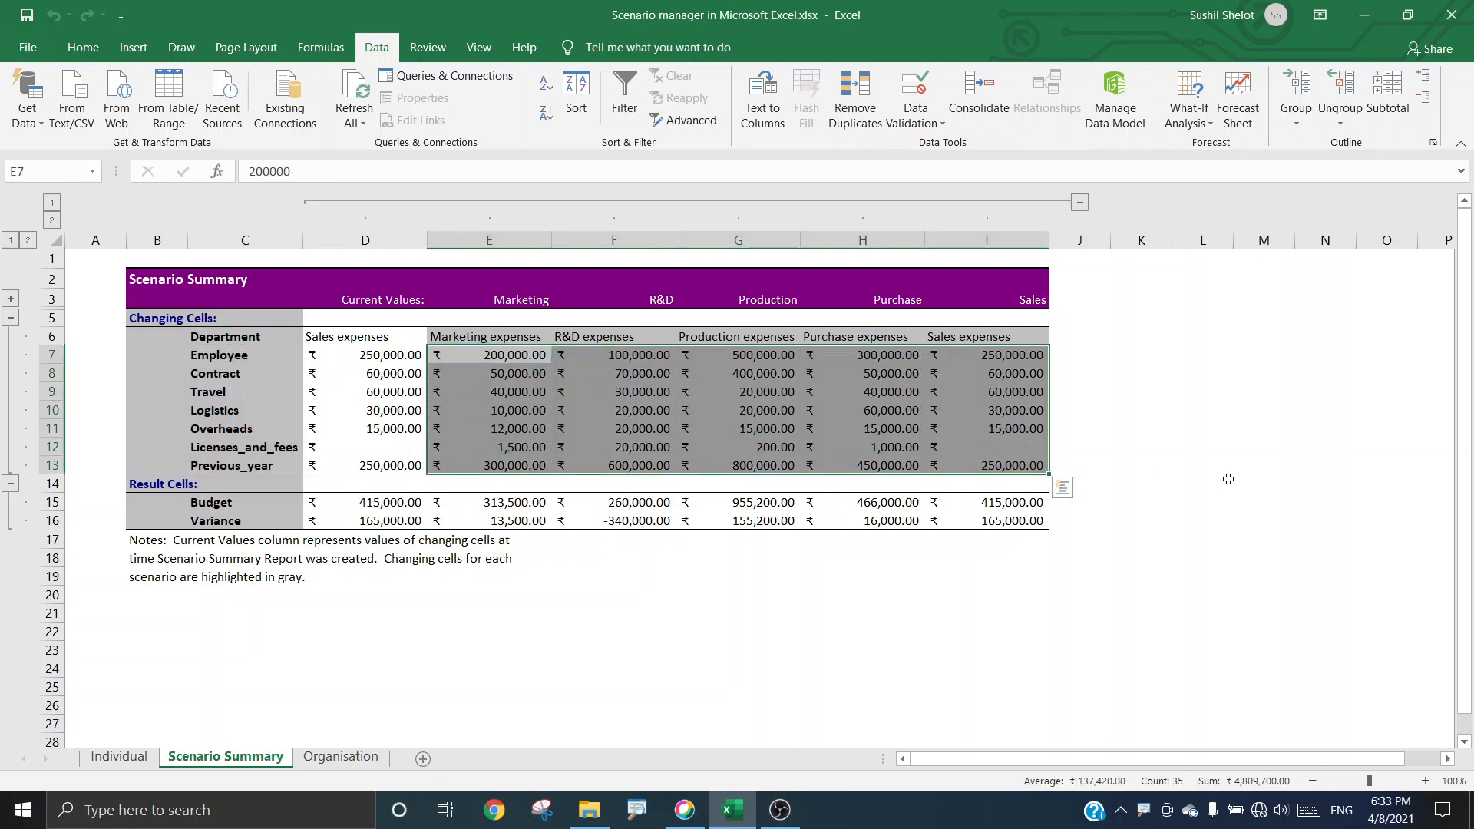
click(1229, 479)
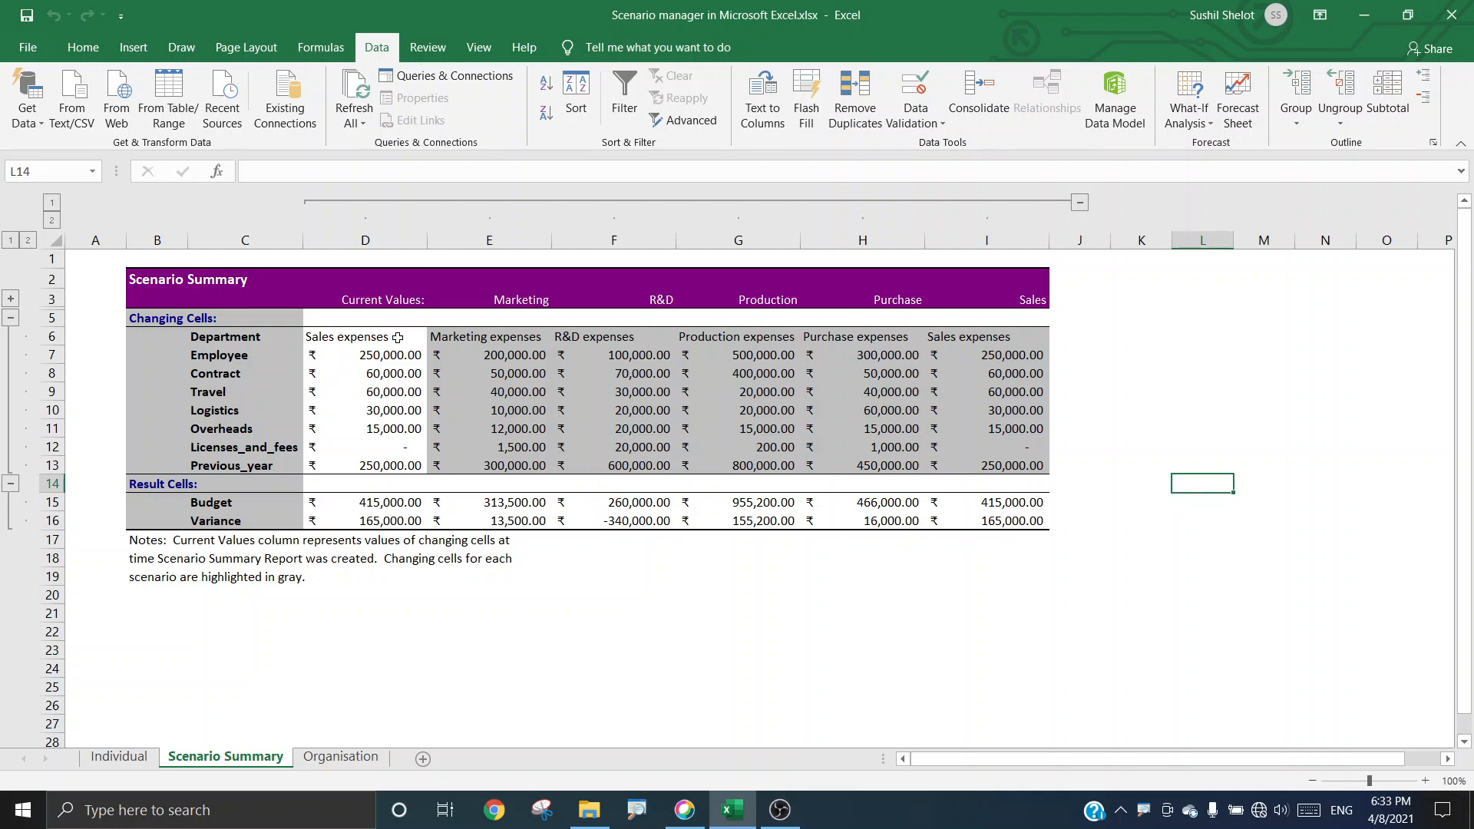
drag(398, 336, 392, 525)
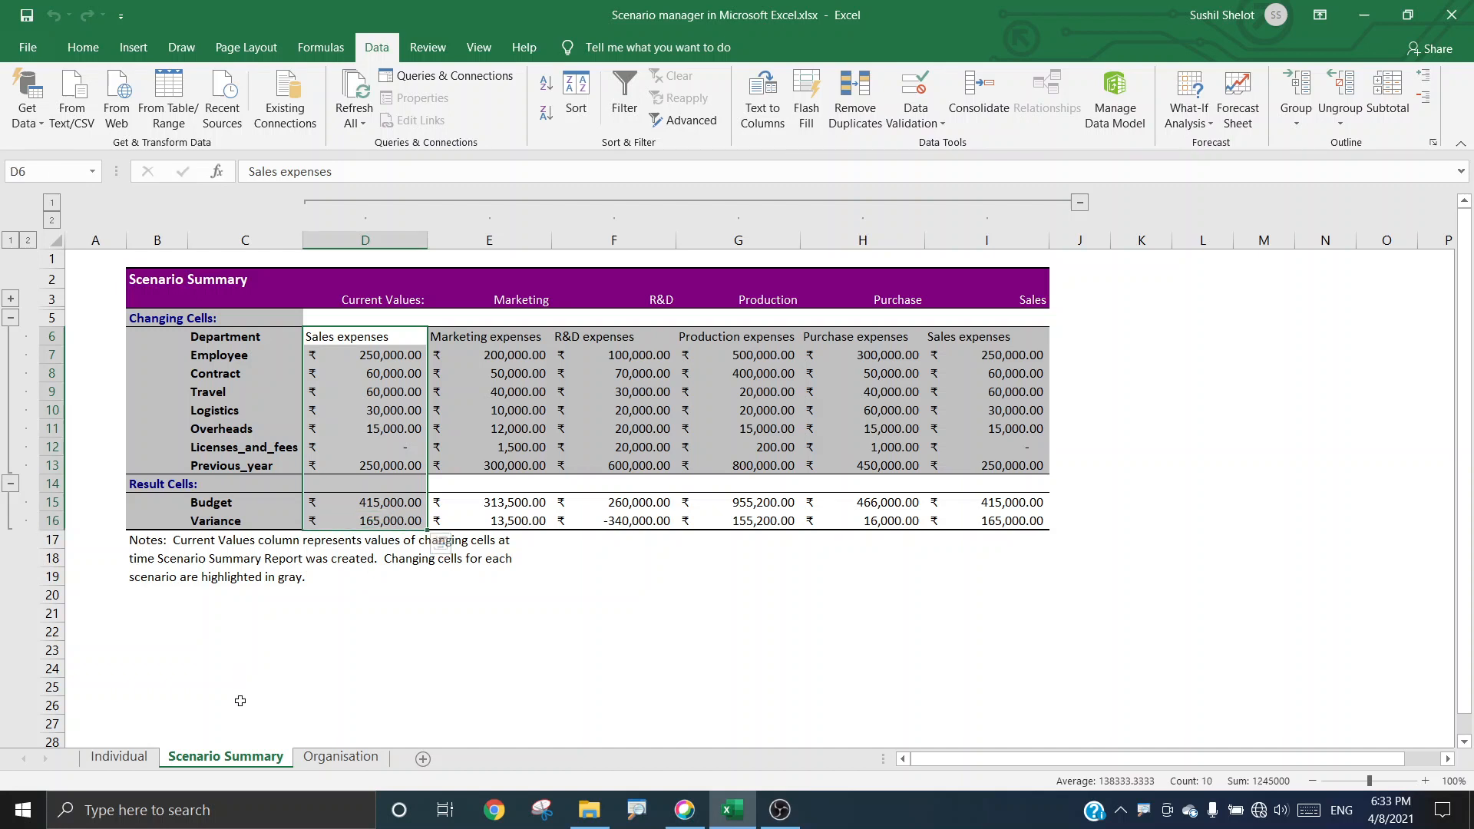
- Delete the Scenario Summary sheet from the workbook
right_click(257, 768)
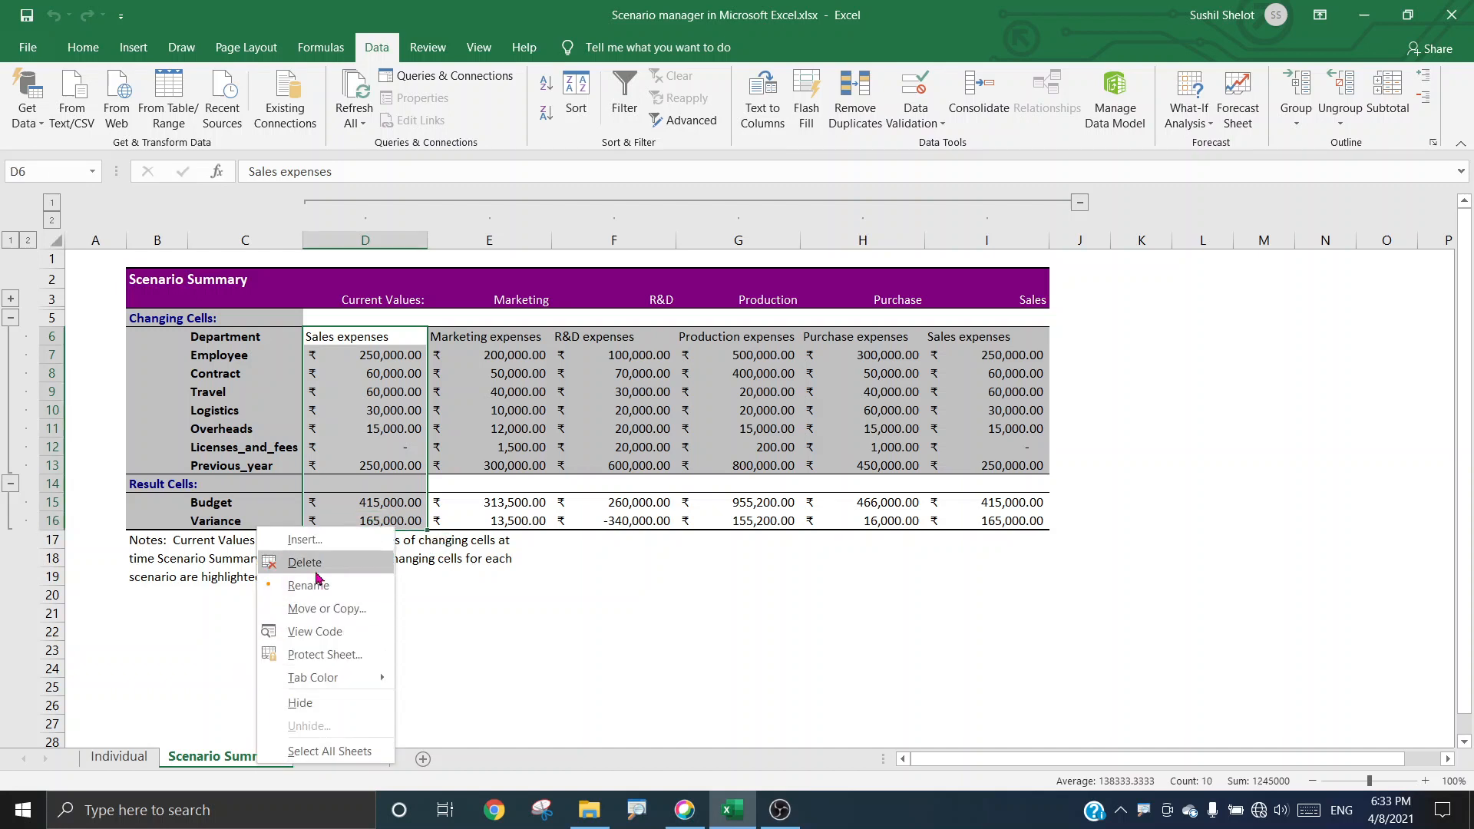
click(318, 567)
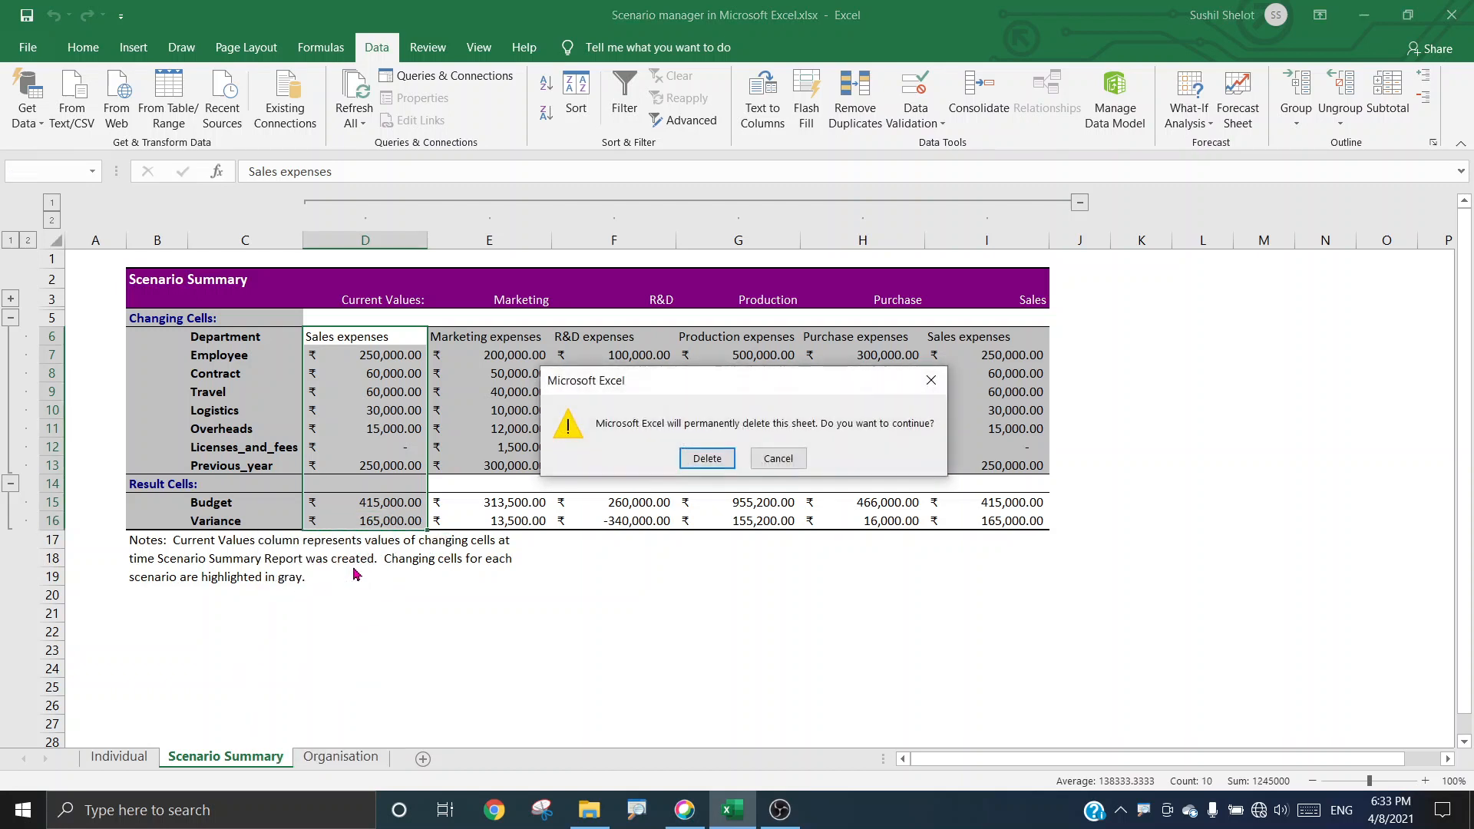
click(711, 463)
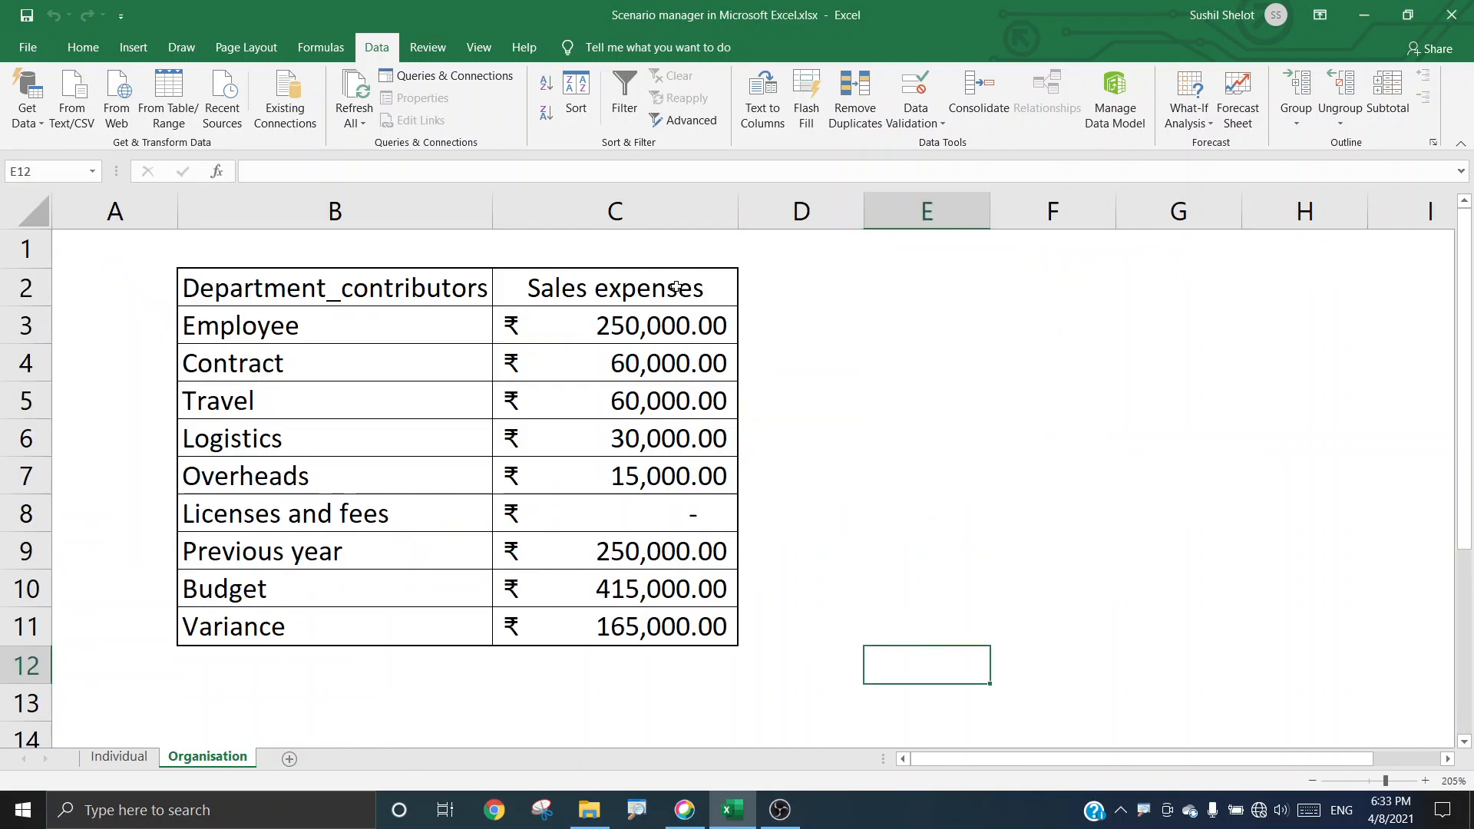
- Clear the department name and expense inputs in cells C2:C9 of the Organisation sheet
drag(675, 286, 667, 551)
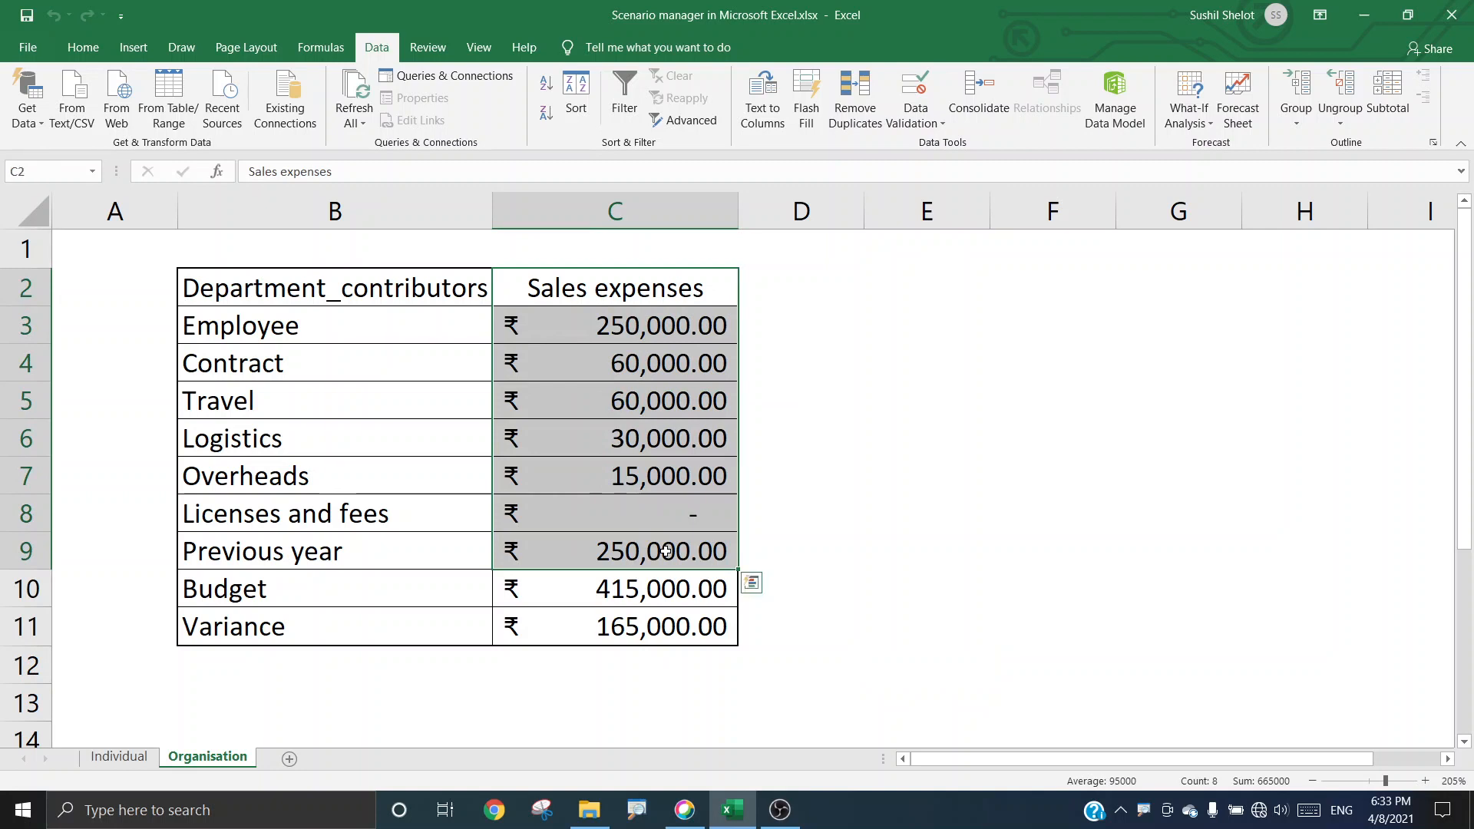
key(Delete)
click(941, 472)
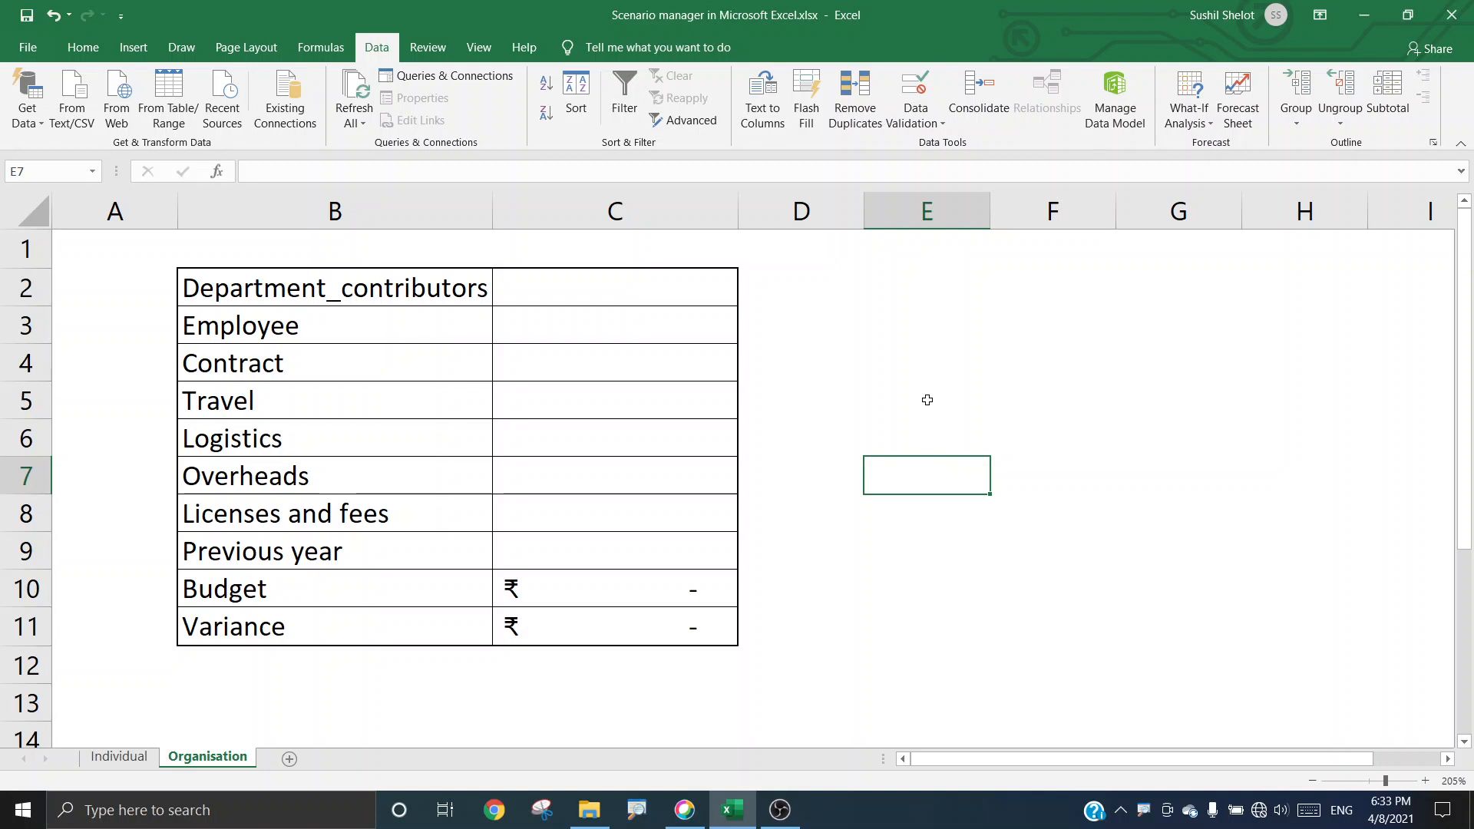
- Generate a Scenario summary report from the cleared budget table with C10:C11 as the result cells
click(1188, 111)
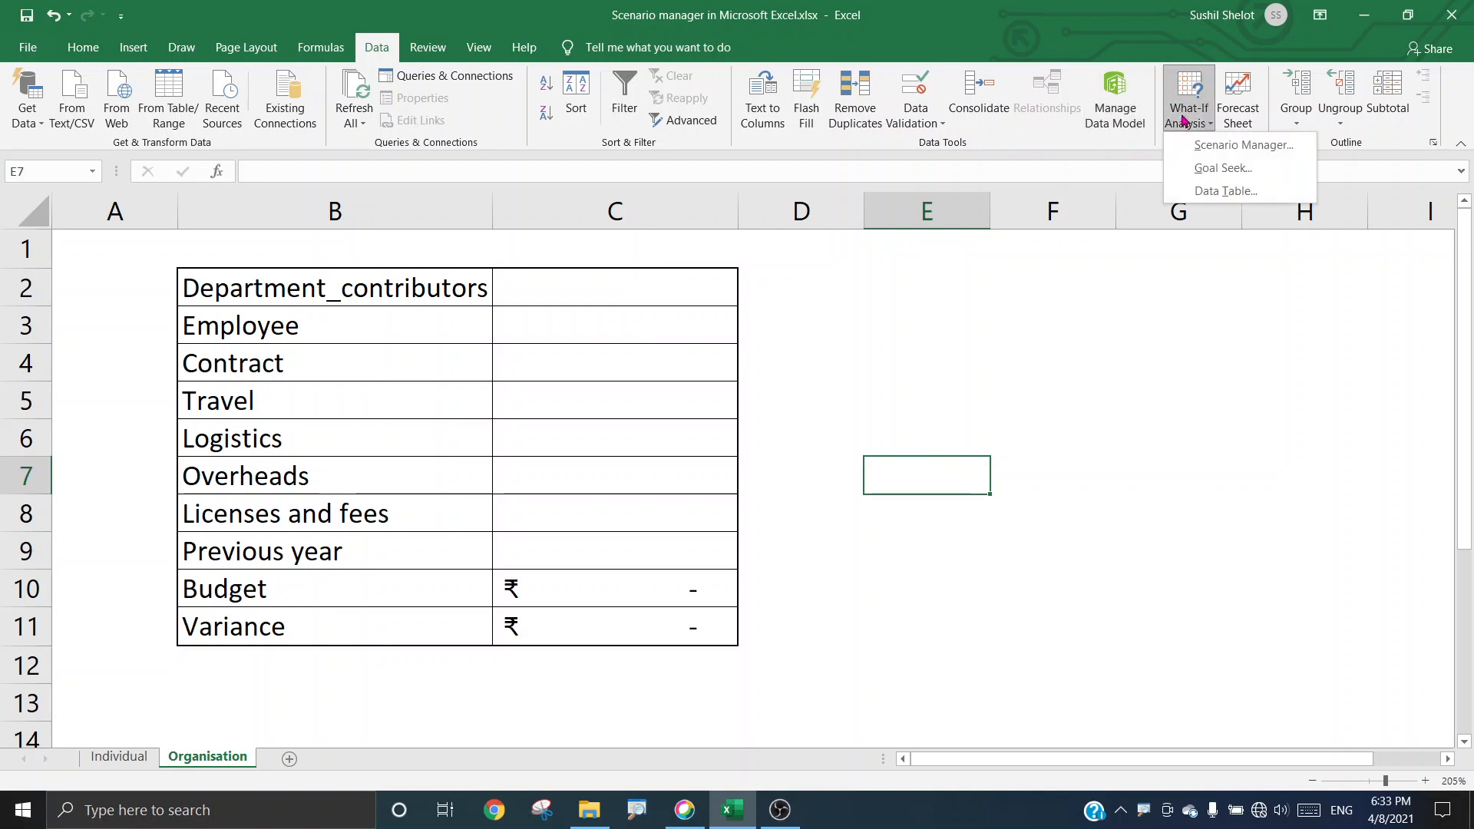
click(1219, 146)
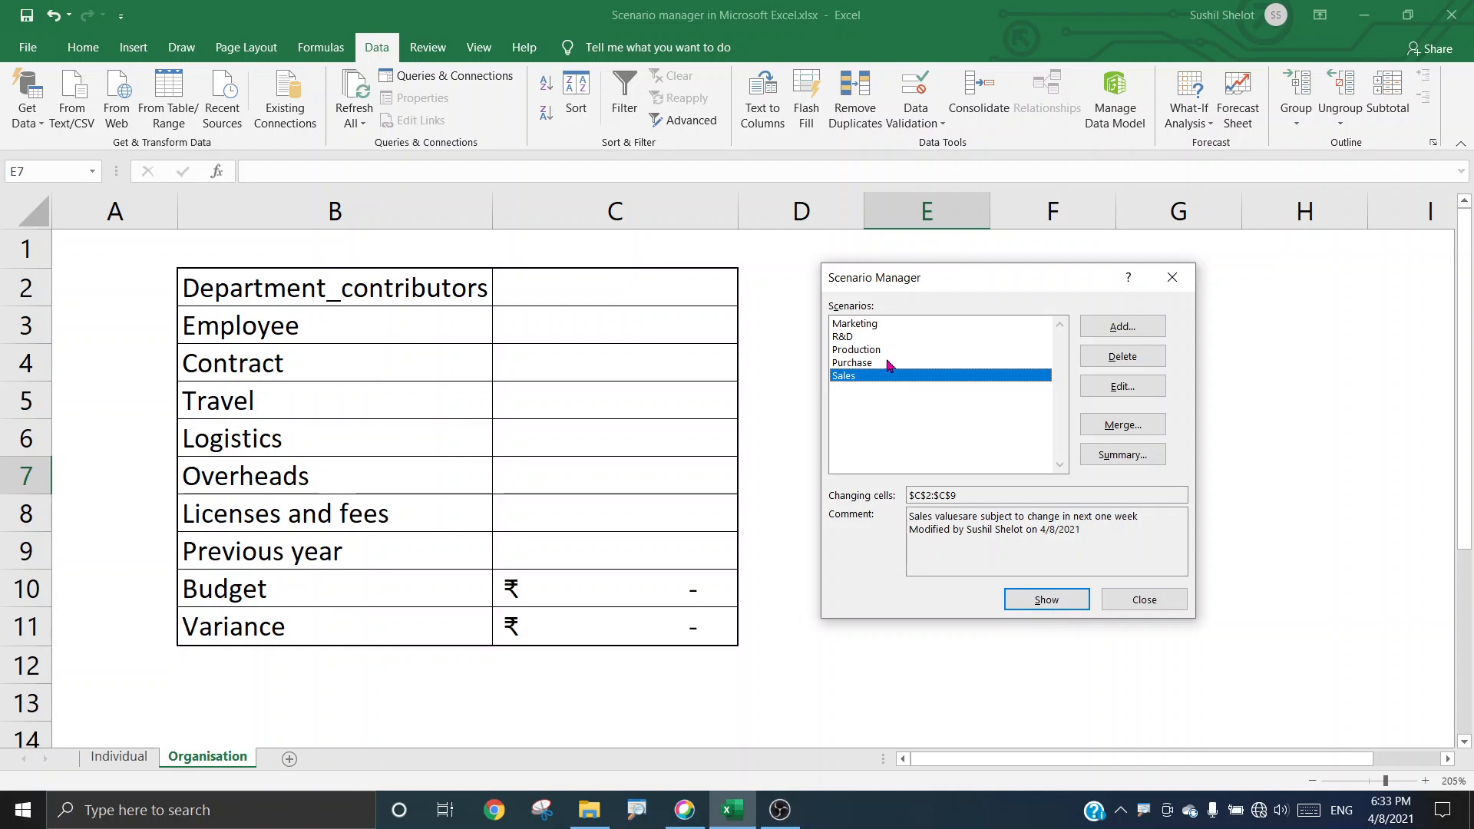
click(870, 329)
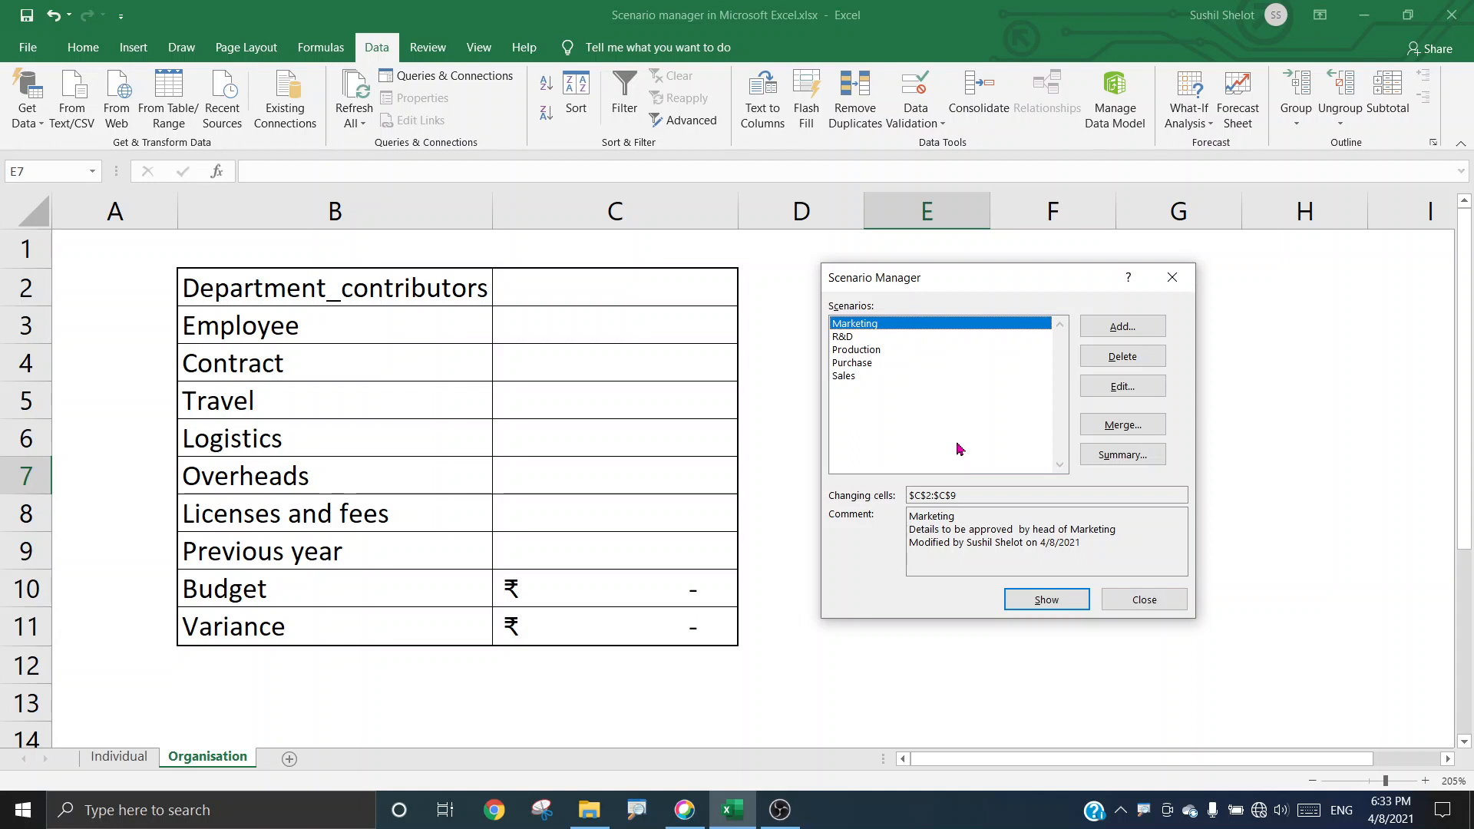
click(1135, 461)
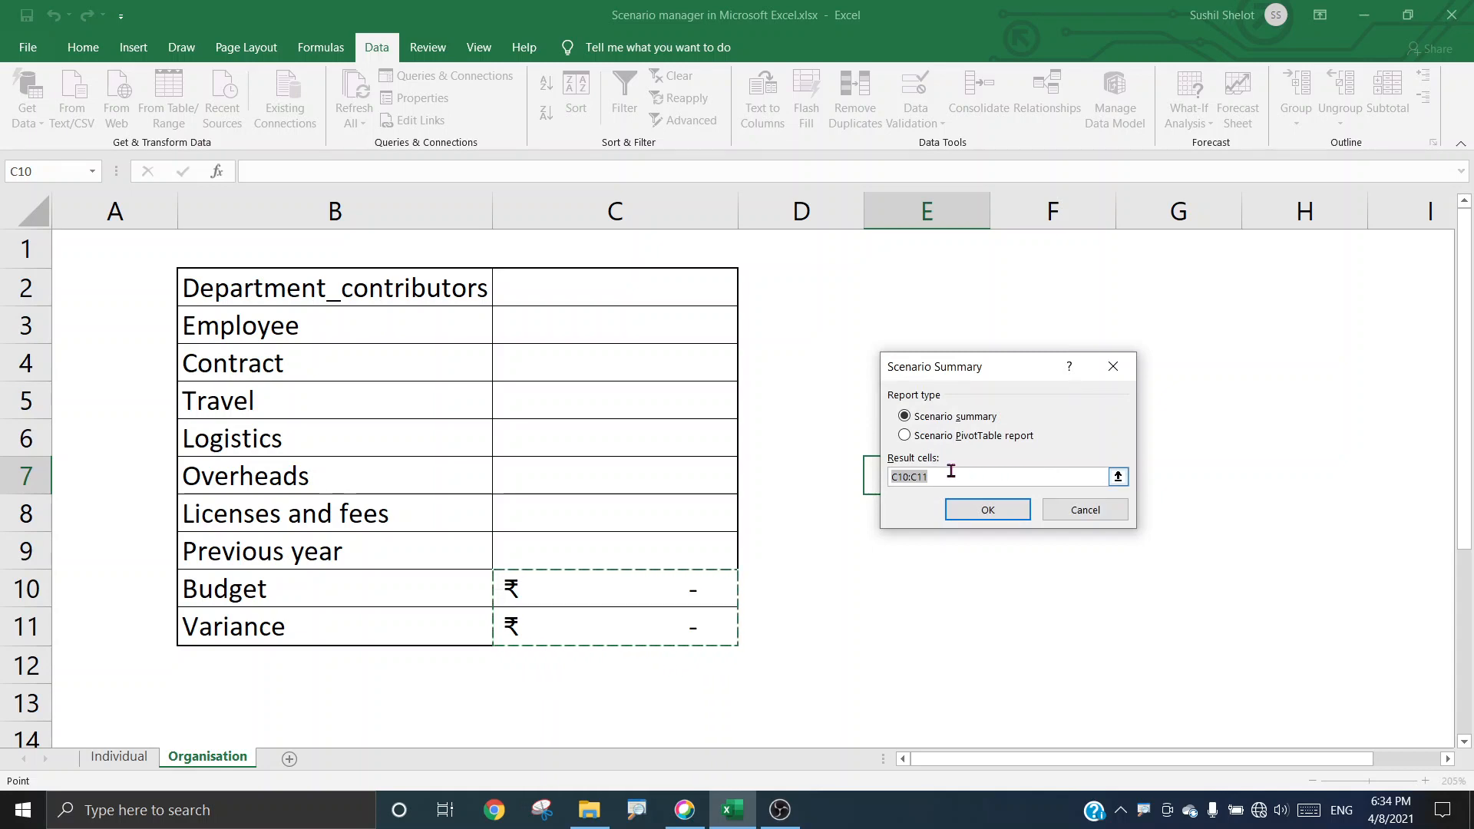
click(993, 512)
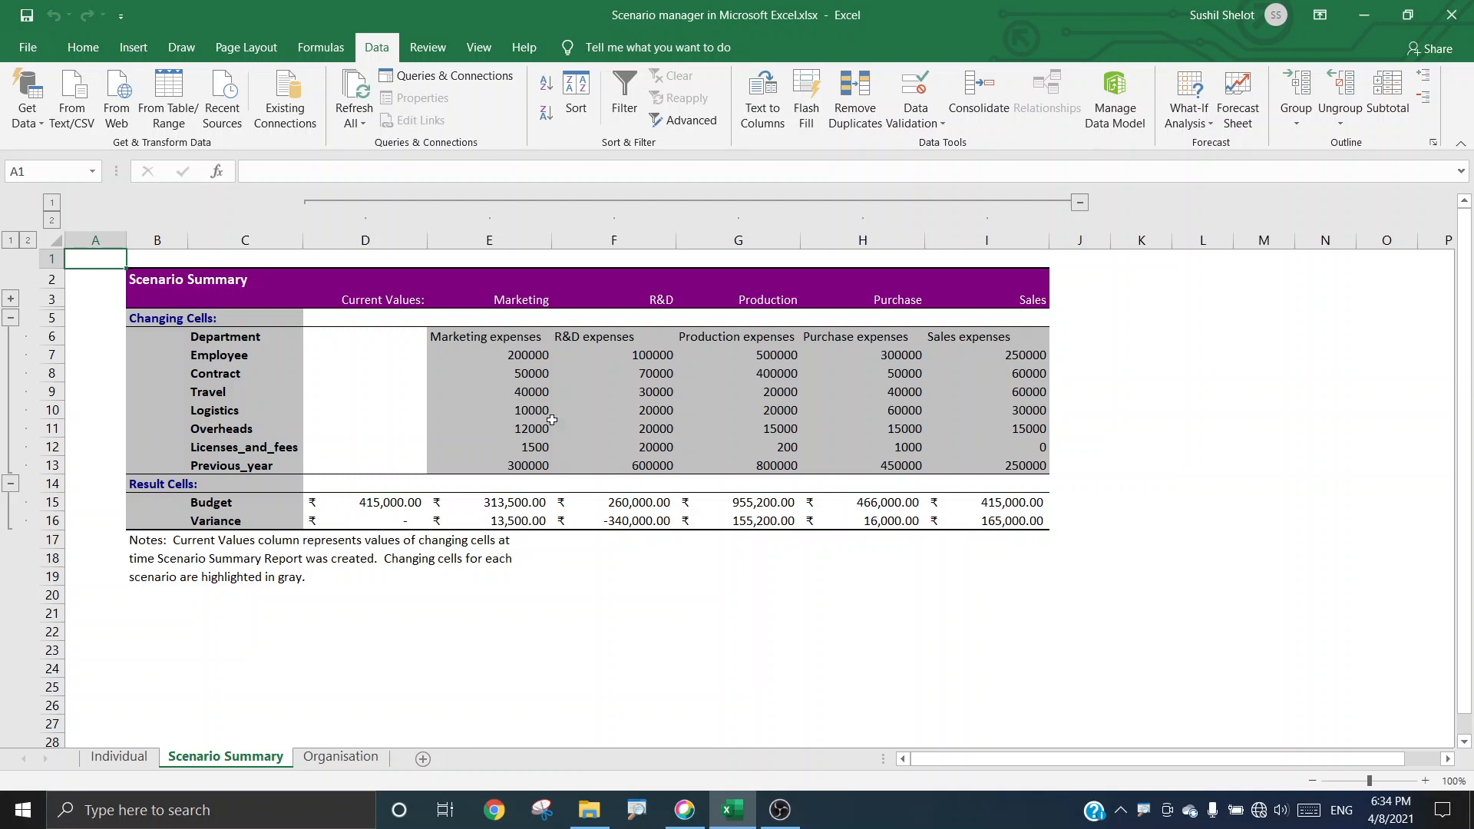
- Examine the report's current-values column, the department scenario figures and the Budget and Variance result rows
drag(363, 320, 381, 483)
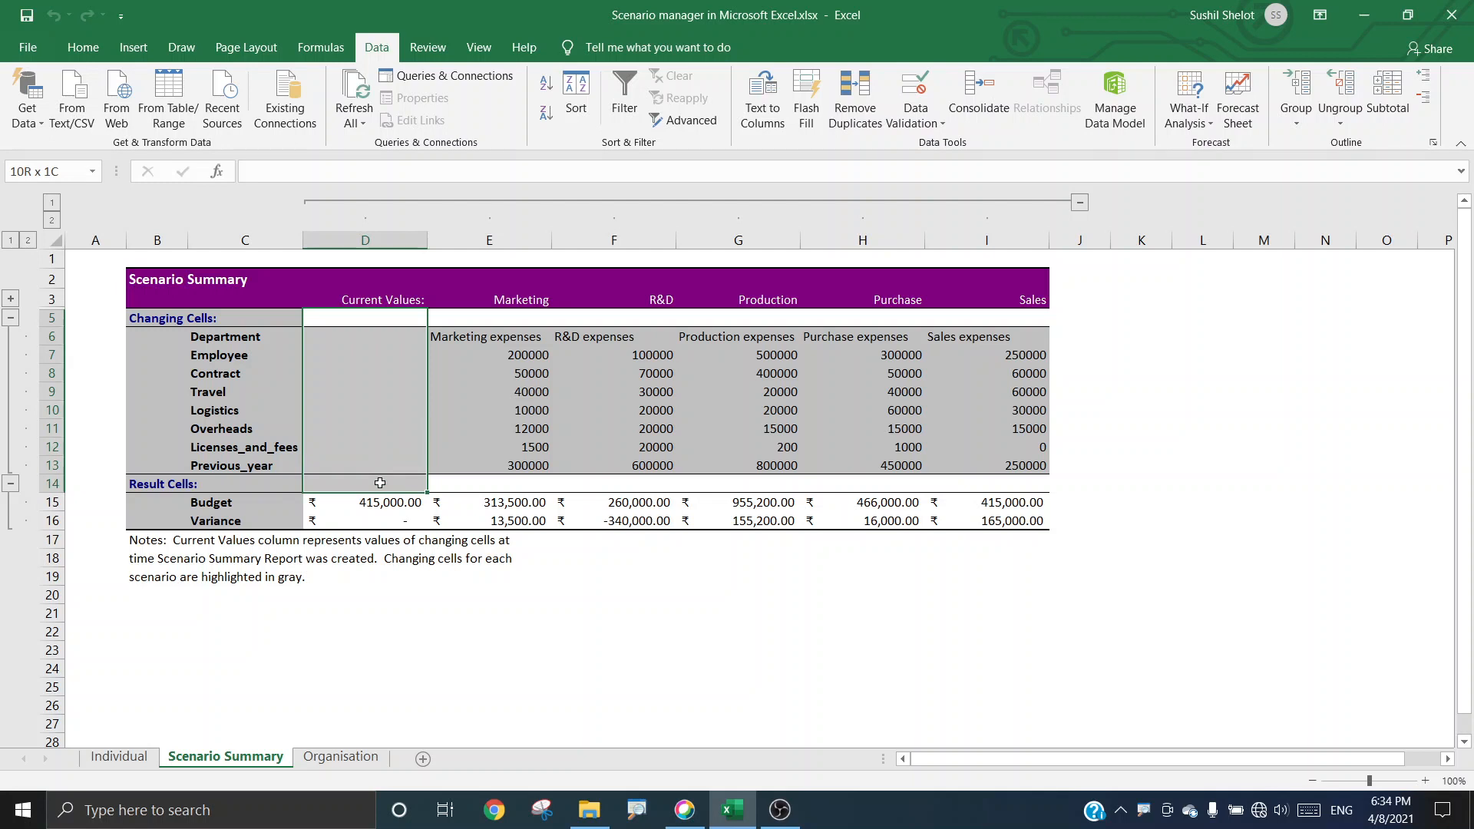
drag(380, 483, 380, 482)
drag(500, 339, 1014, 472)
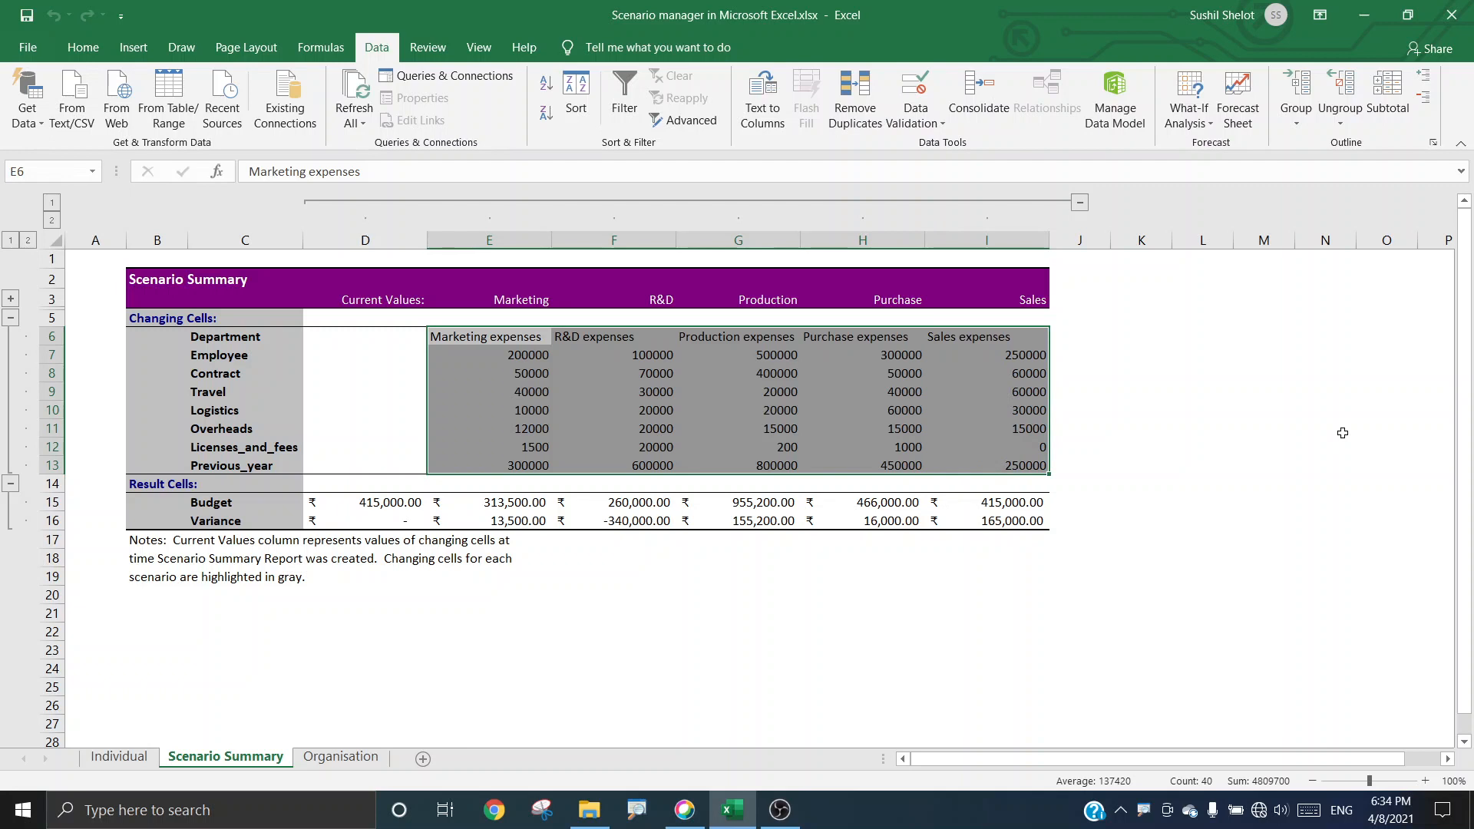
drag(523, 503, 1007, 521)
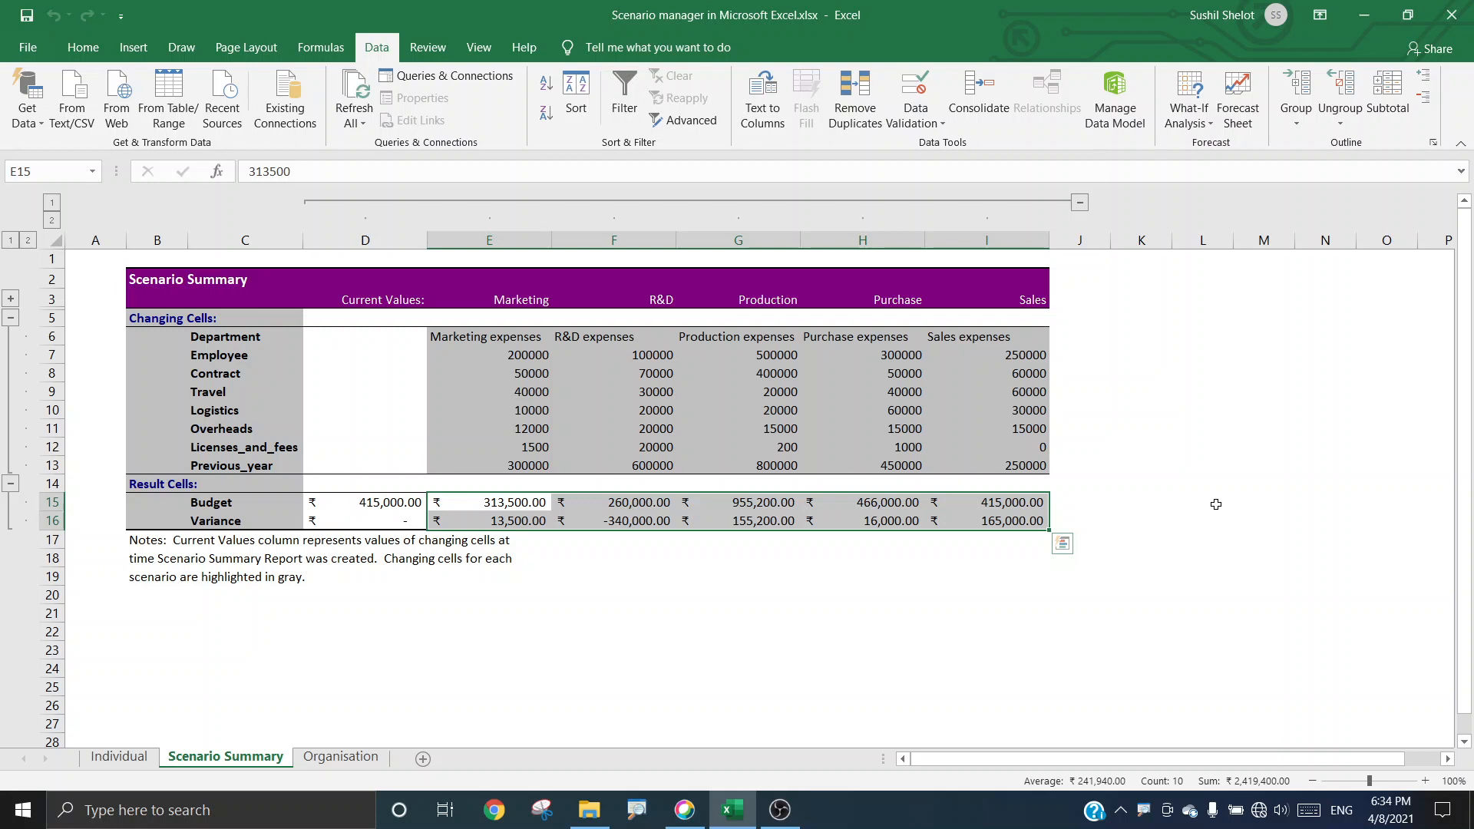
drag(246, 502, 246, 518)
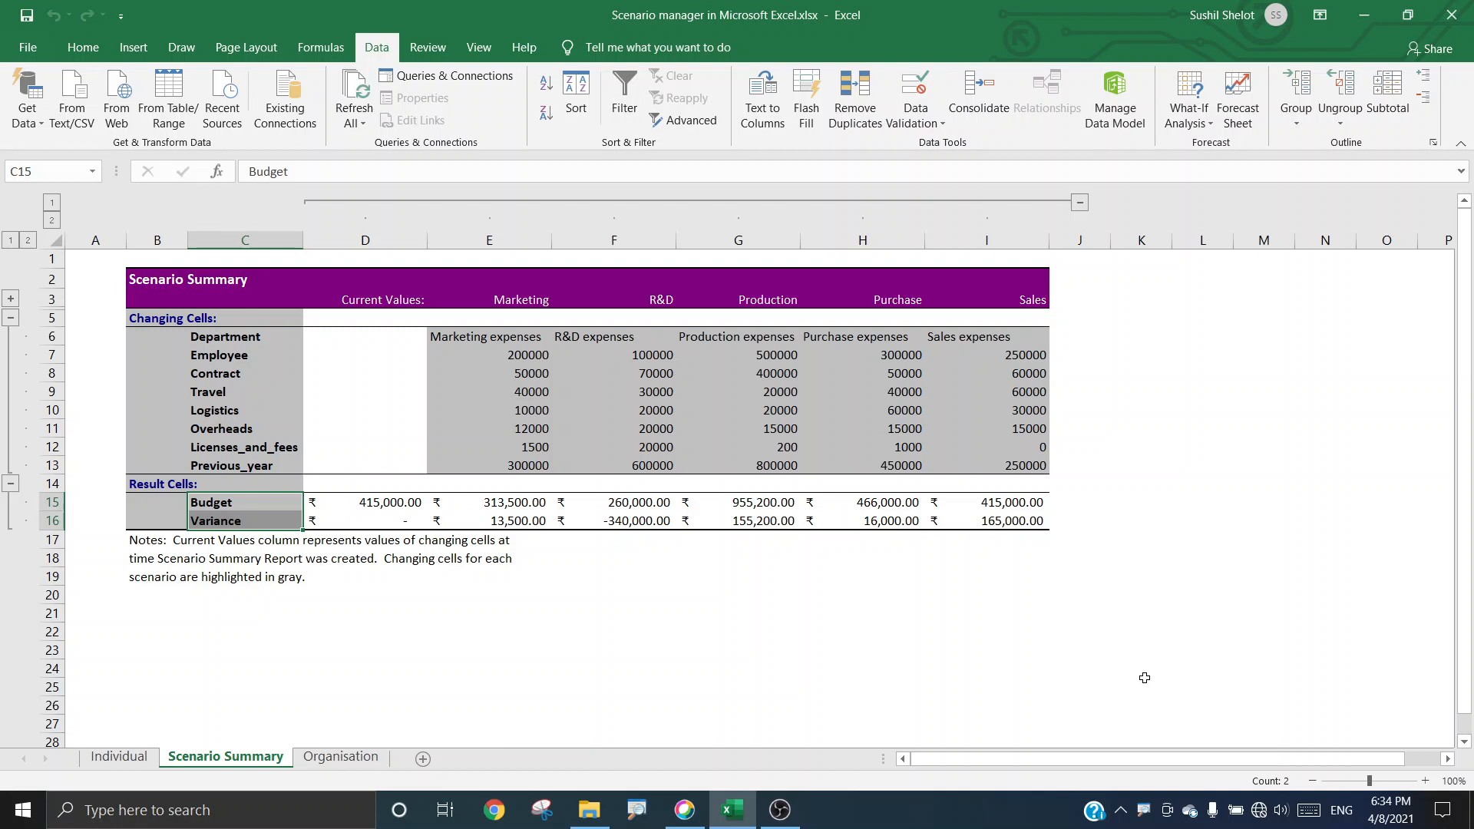
- Expand the collapsed comments row of the Scenario Summary and review the Marketing and Sales comments
click(12, 301)
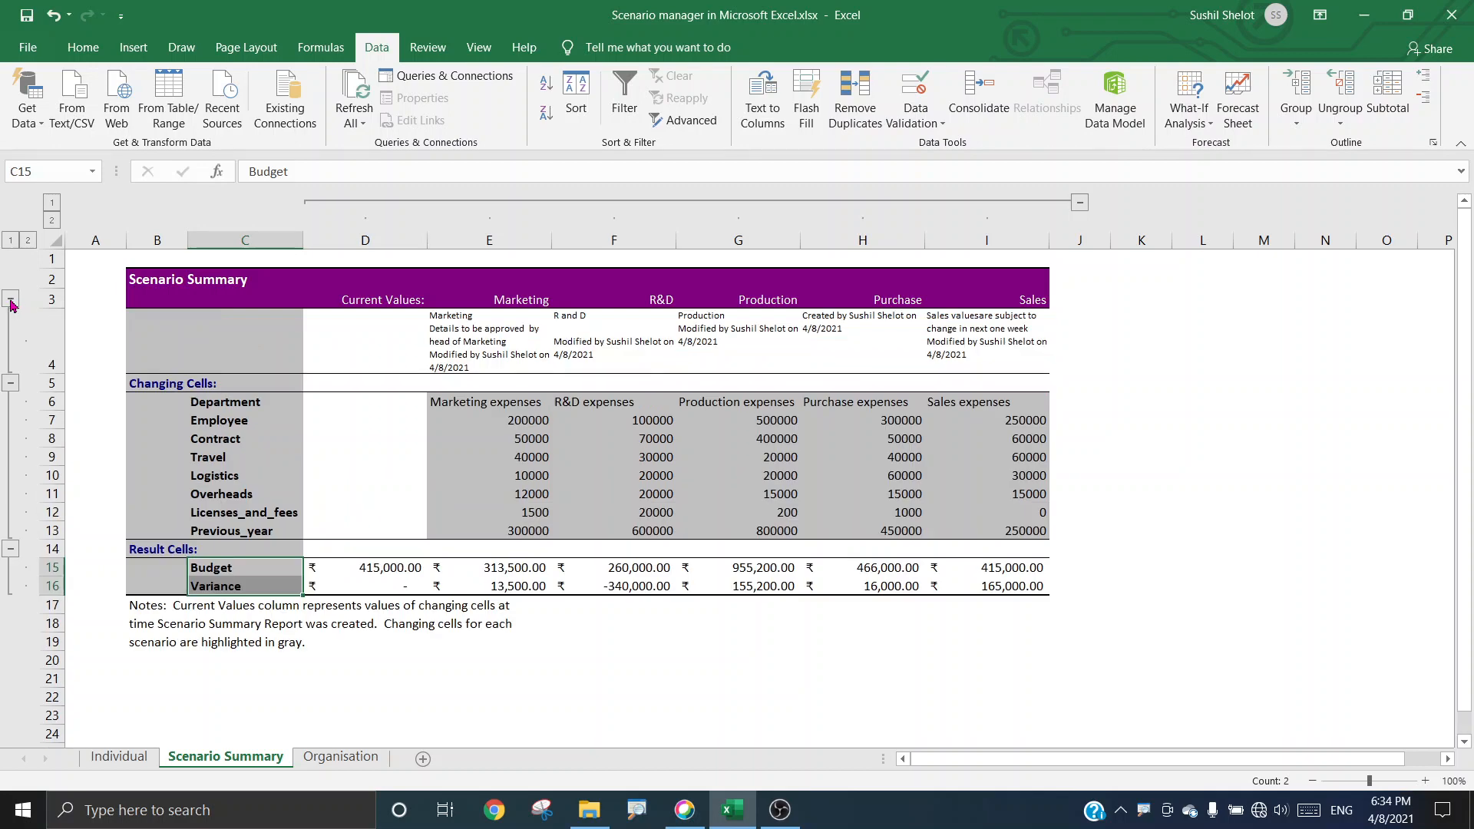
click(494, 343)
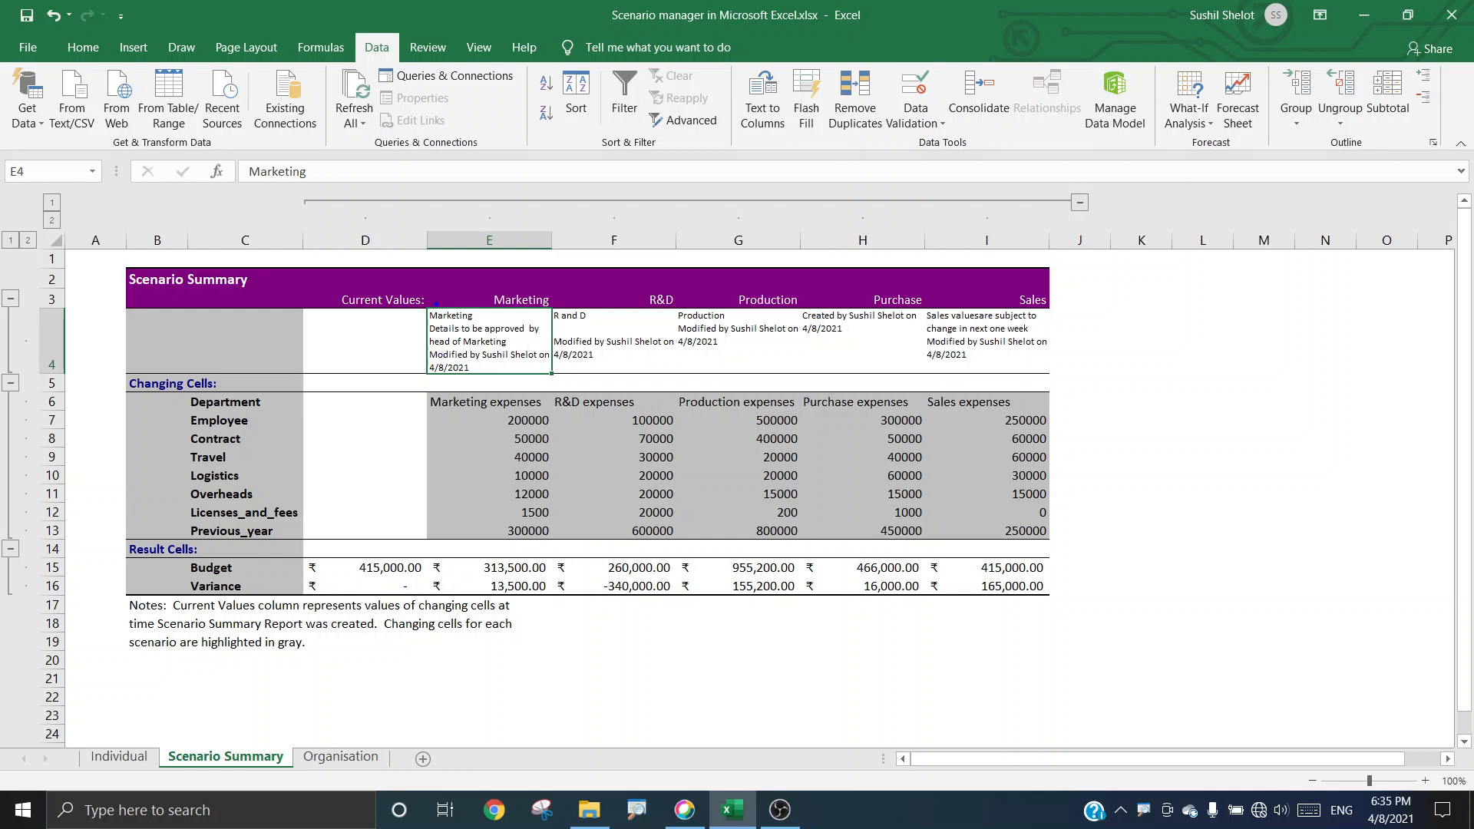
drag(401, 334, 537, 334)
mouse_move(910, 334)
mouse_down()
mouse_move(1051, 317)
mouse_move(985, 341)
mouse_move(893, 334)
mouse_move(932, 322)
mouse_up()
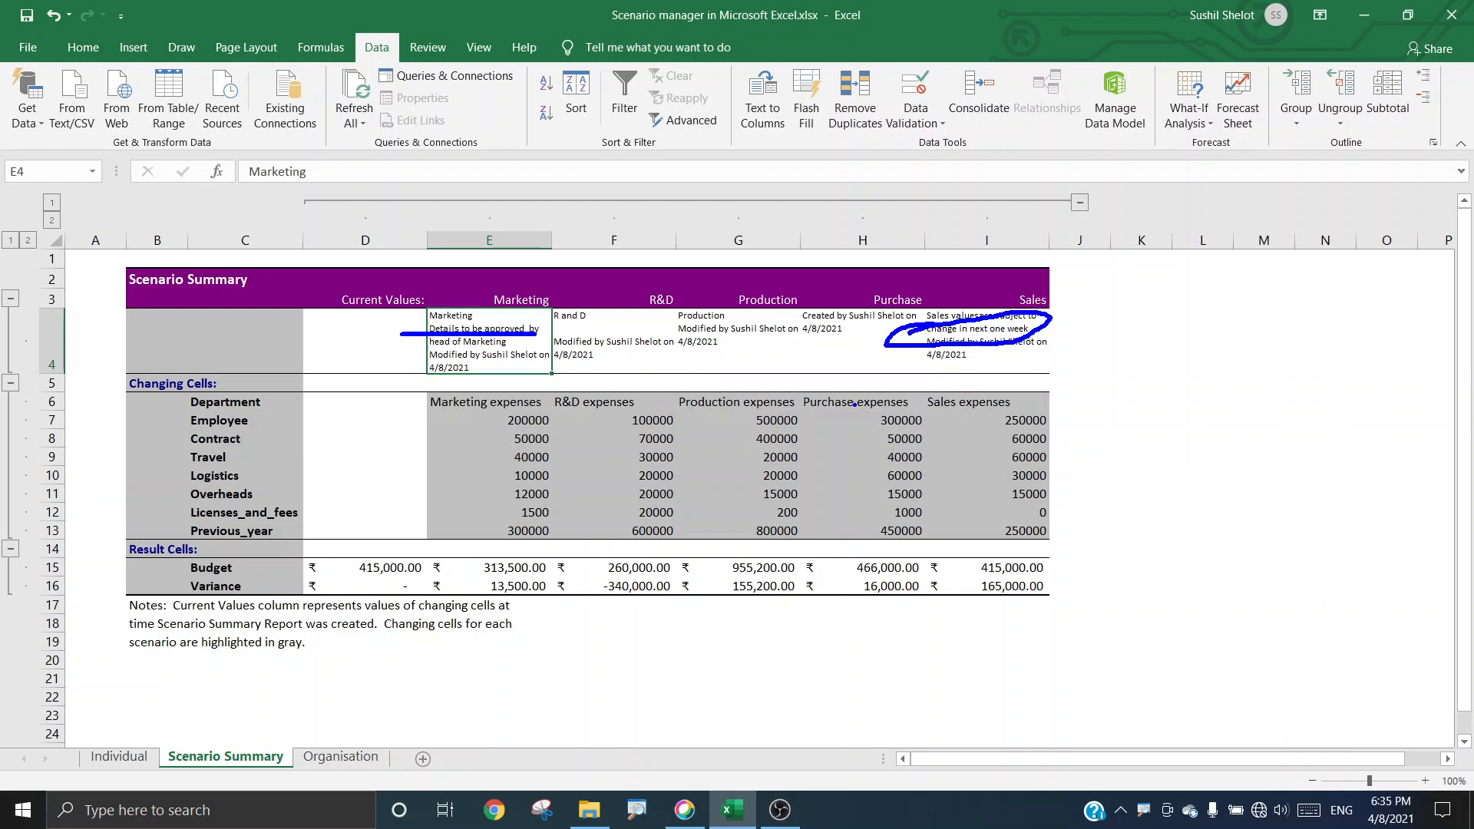
key(e)
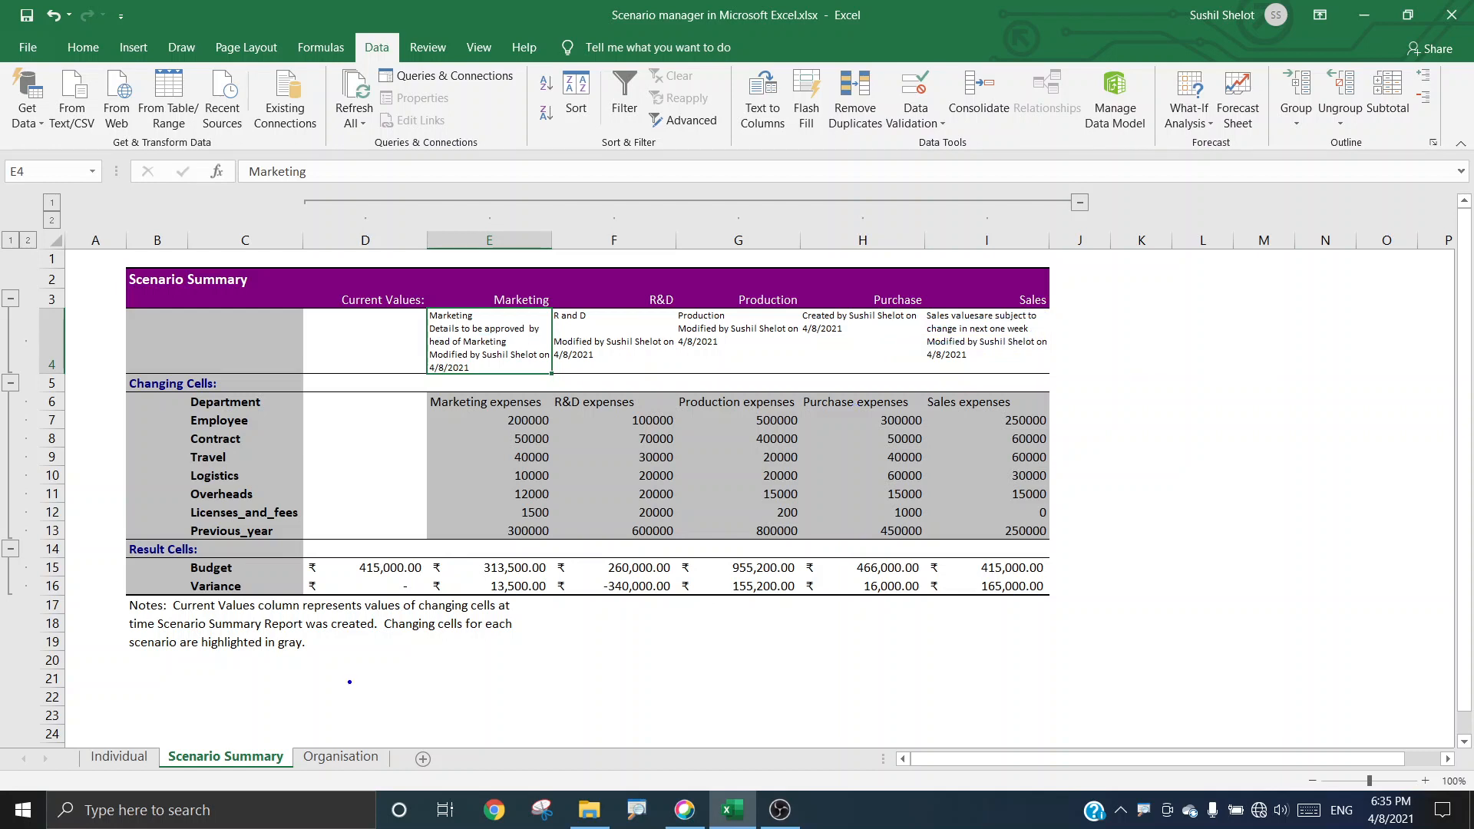
- Delete the Scenario Summary sheet created from the cleared budget table
right_click(260, 761)
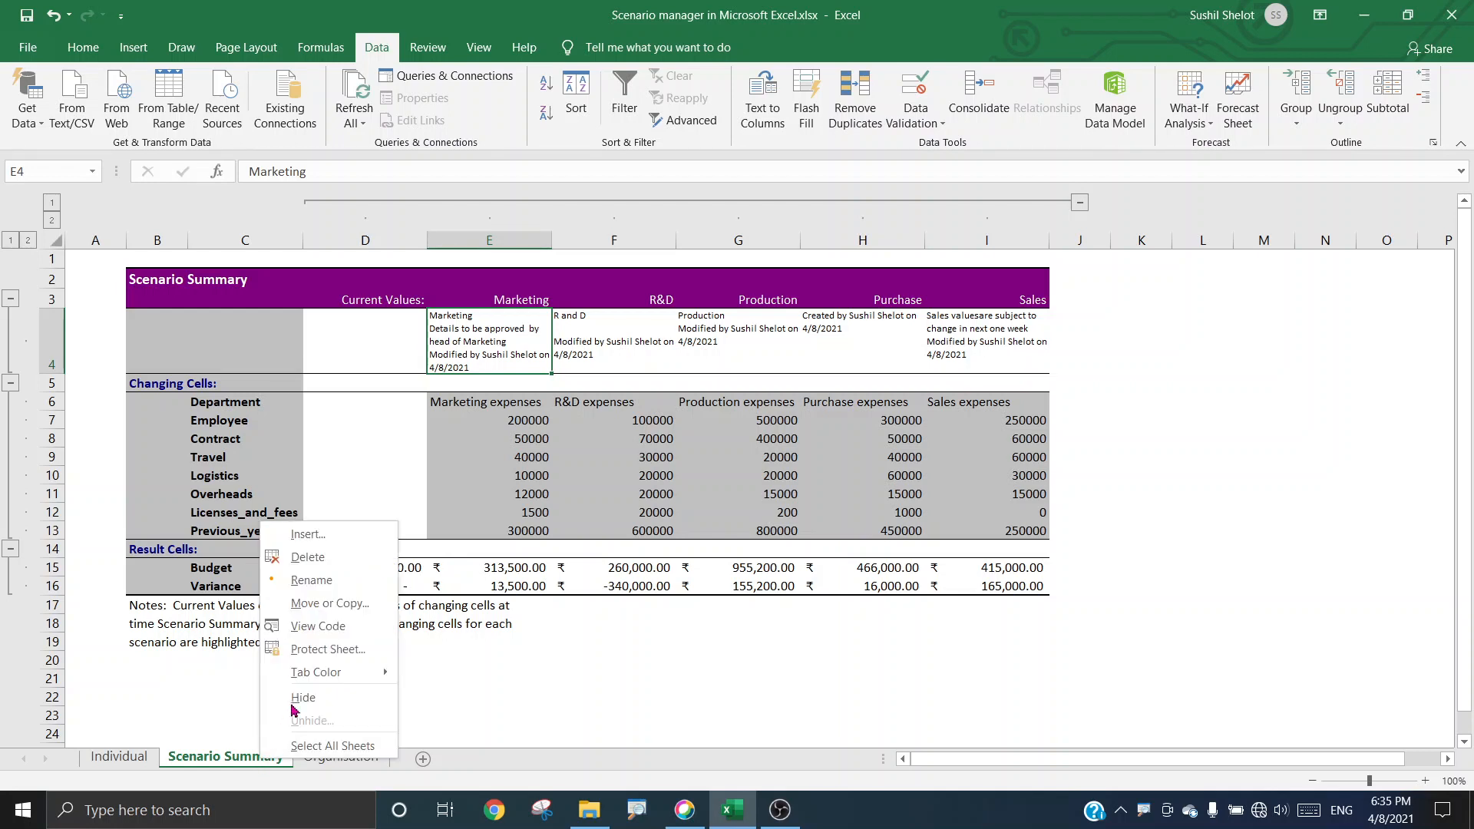
click(312, 558)
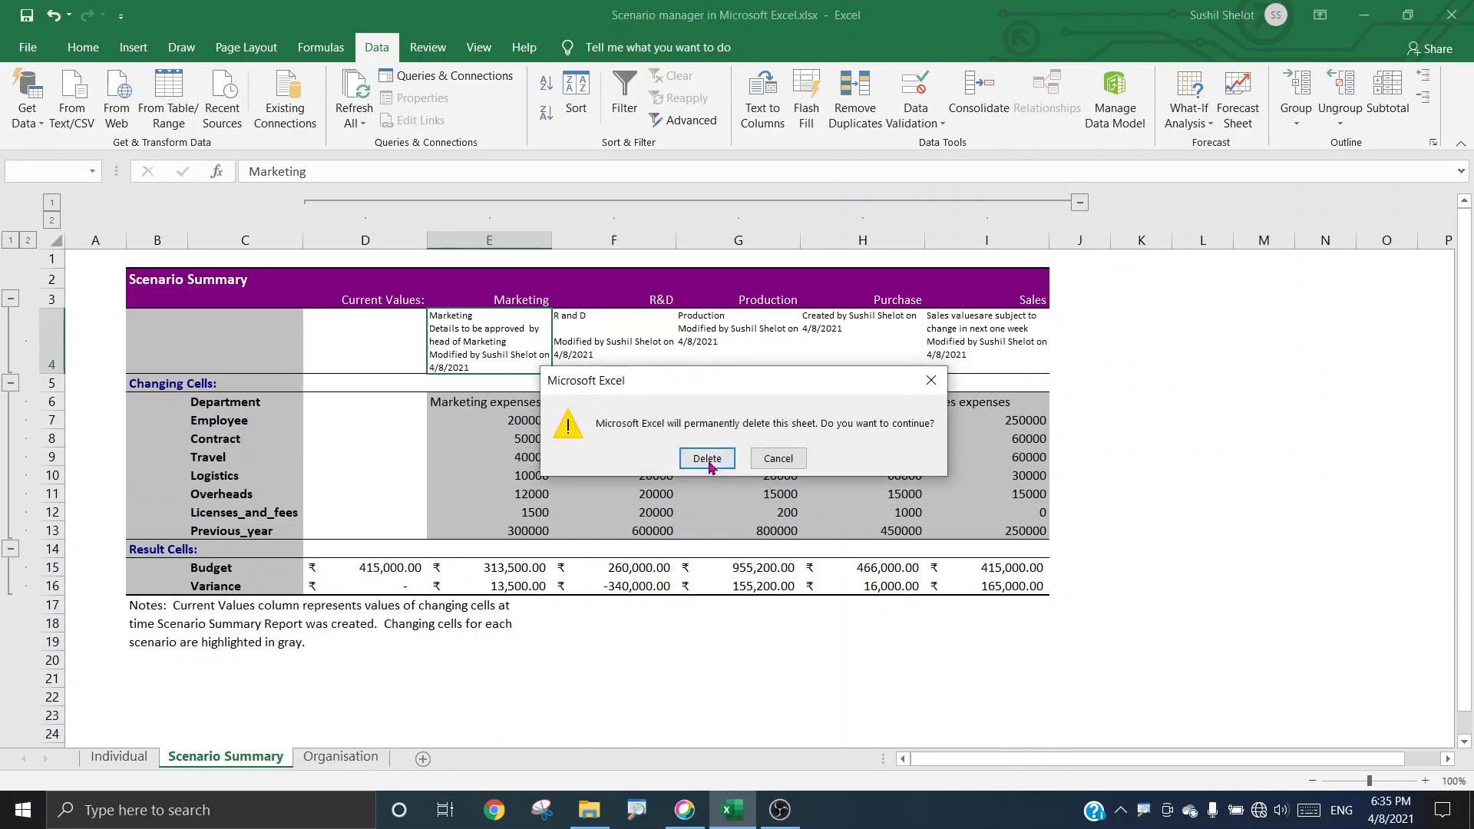
click(707, 464)
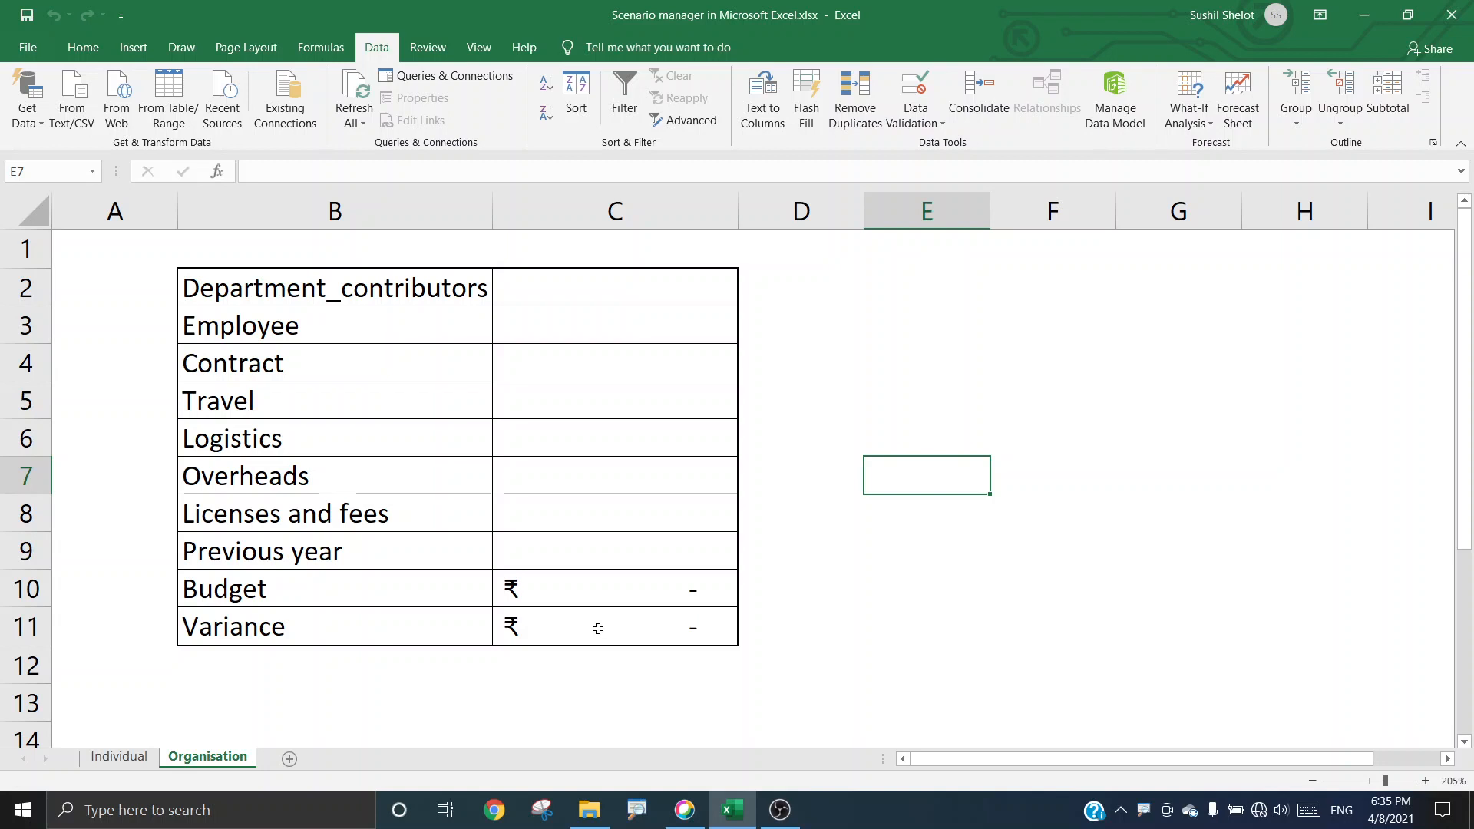
- Add a scenario named Admin in the Scenario Manager with C2:C9 as its changing cells
key(alt)
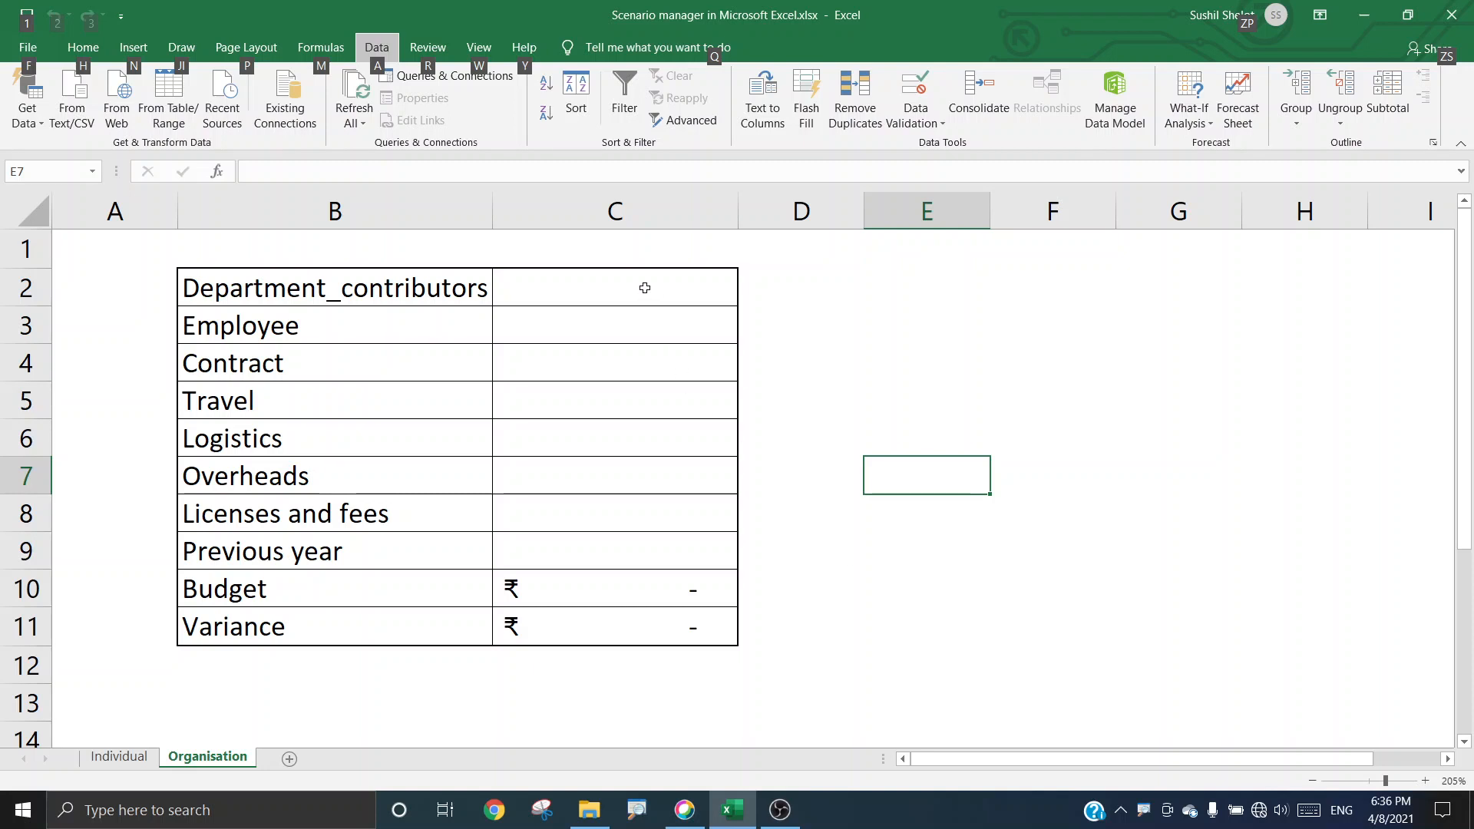
drag(642, 286, 621, 550)
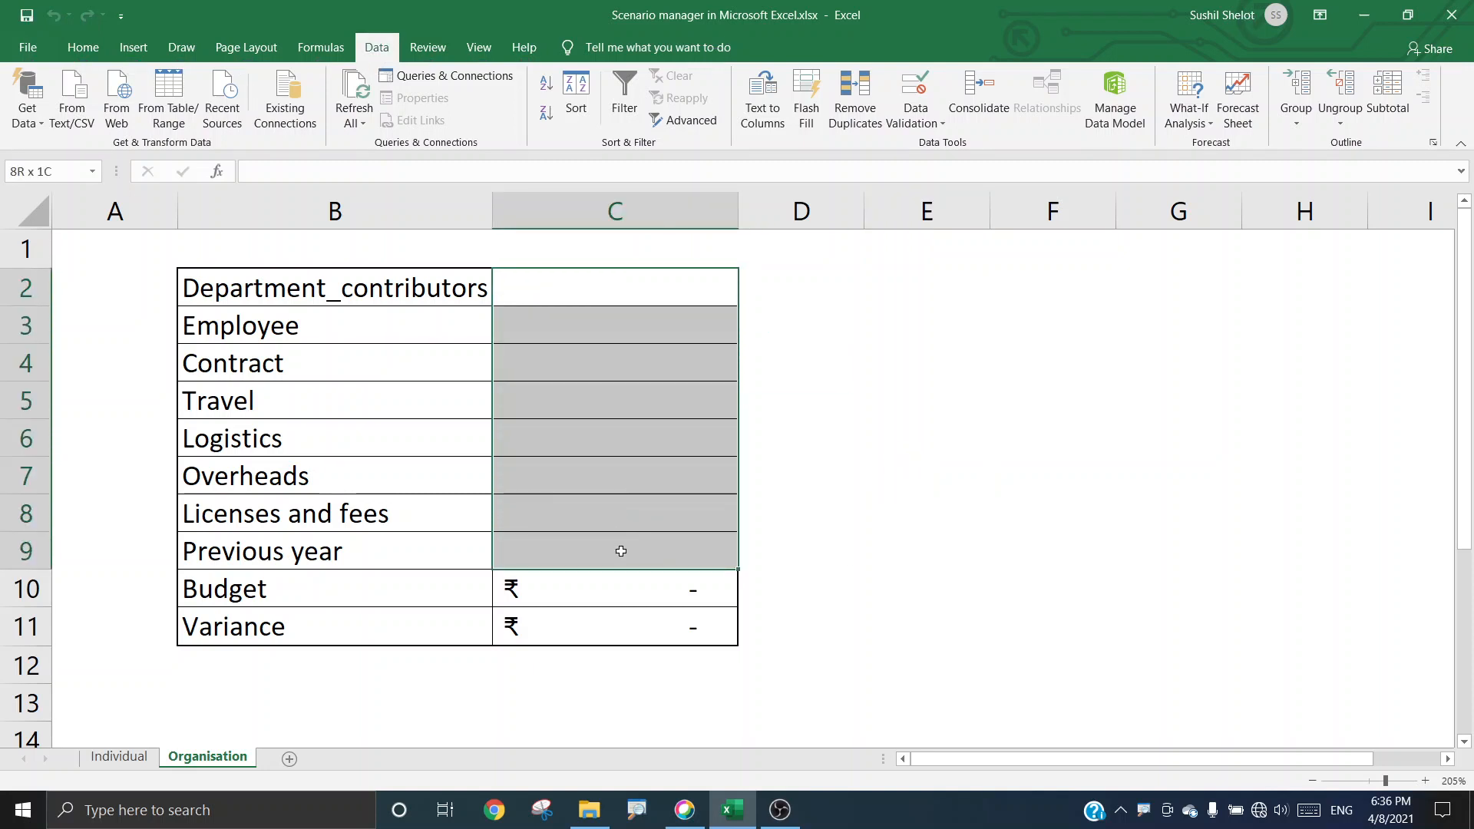
drag(622, 551, 621, 552)
click(1210, 127)
click(1213, 145)
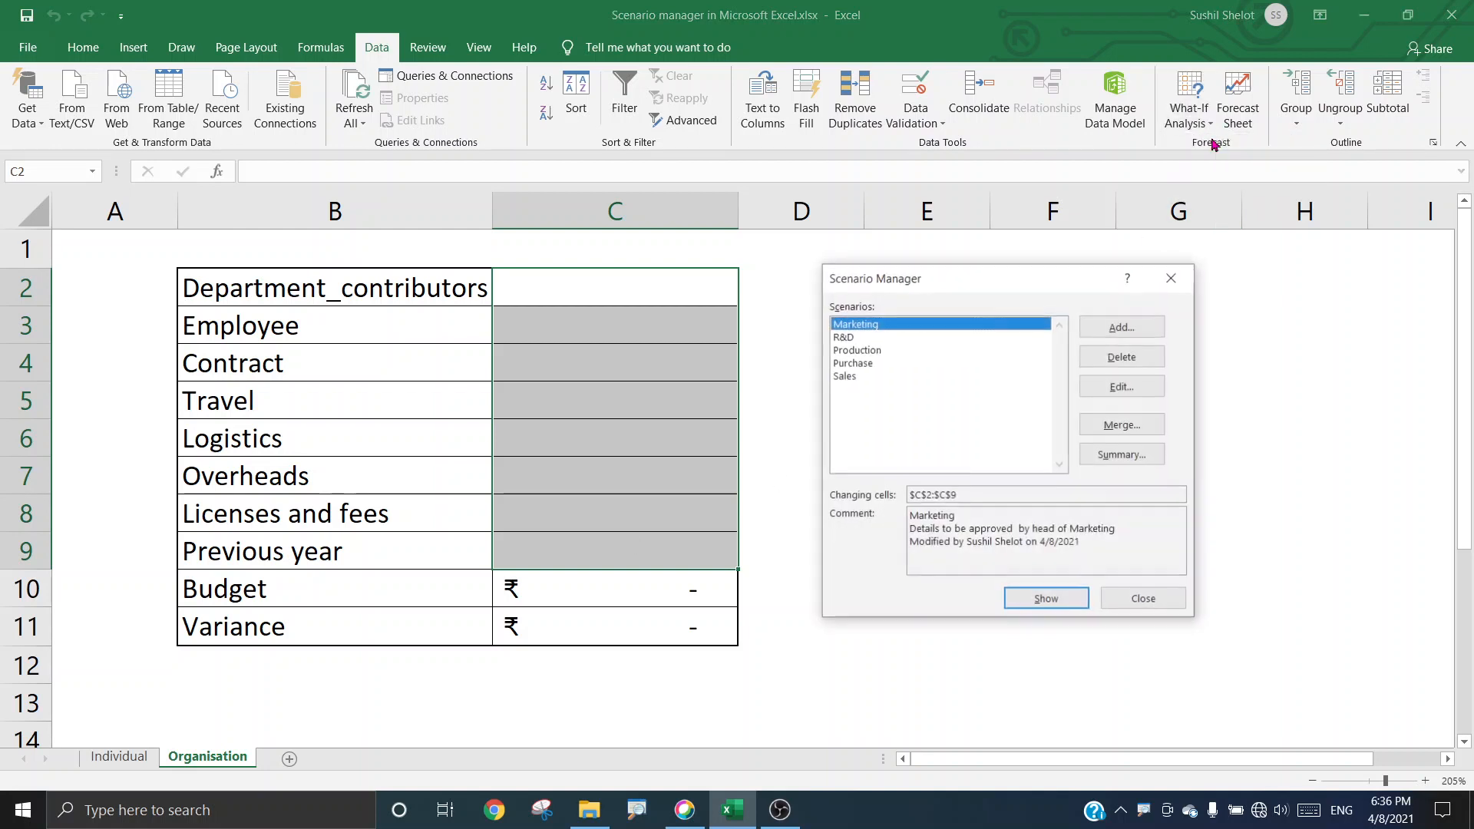
click(1117, 330)
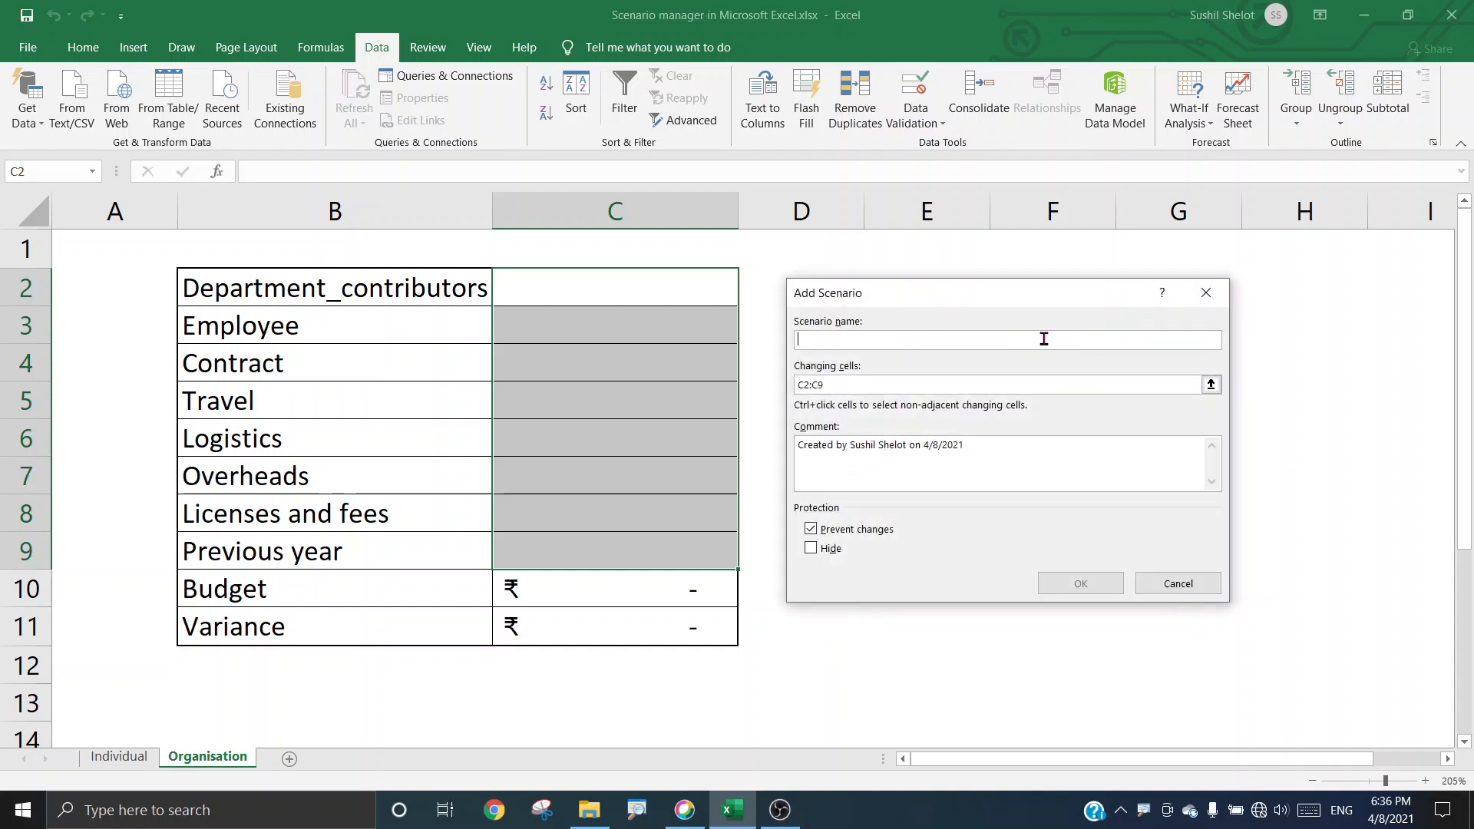
text(Admin)
click(1078, 583)
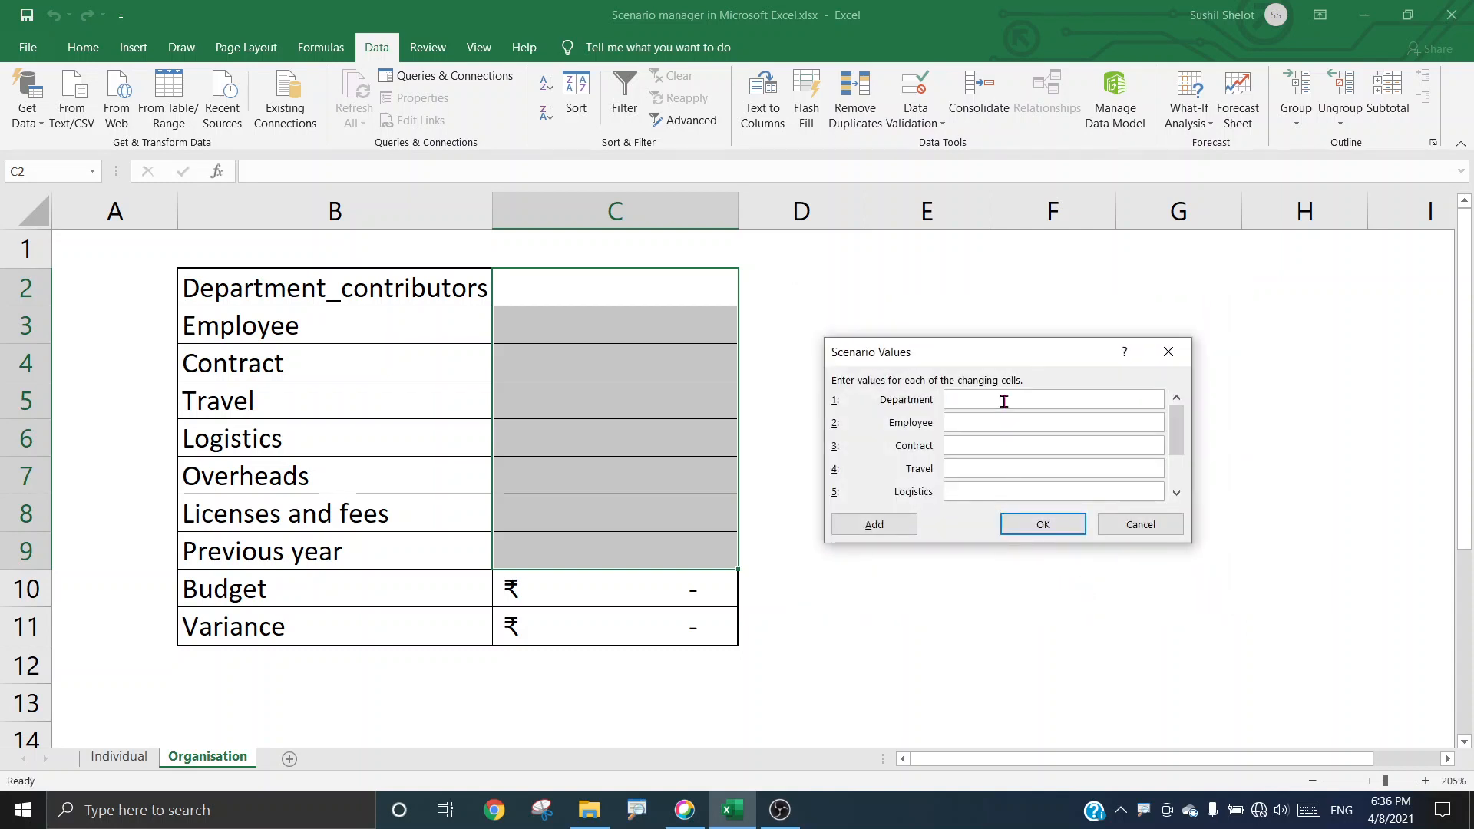
- Set the Admin scenario's Department to Admin, Employee to 5465, Contract to 2121, Travel to 22 and Logistics to 211
text(Admin)
click(1025, 426)
text(5465)
text(2121)
click(1026, 469)
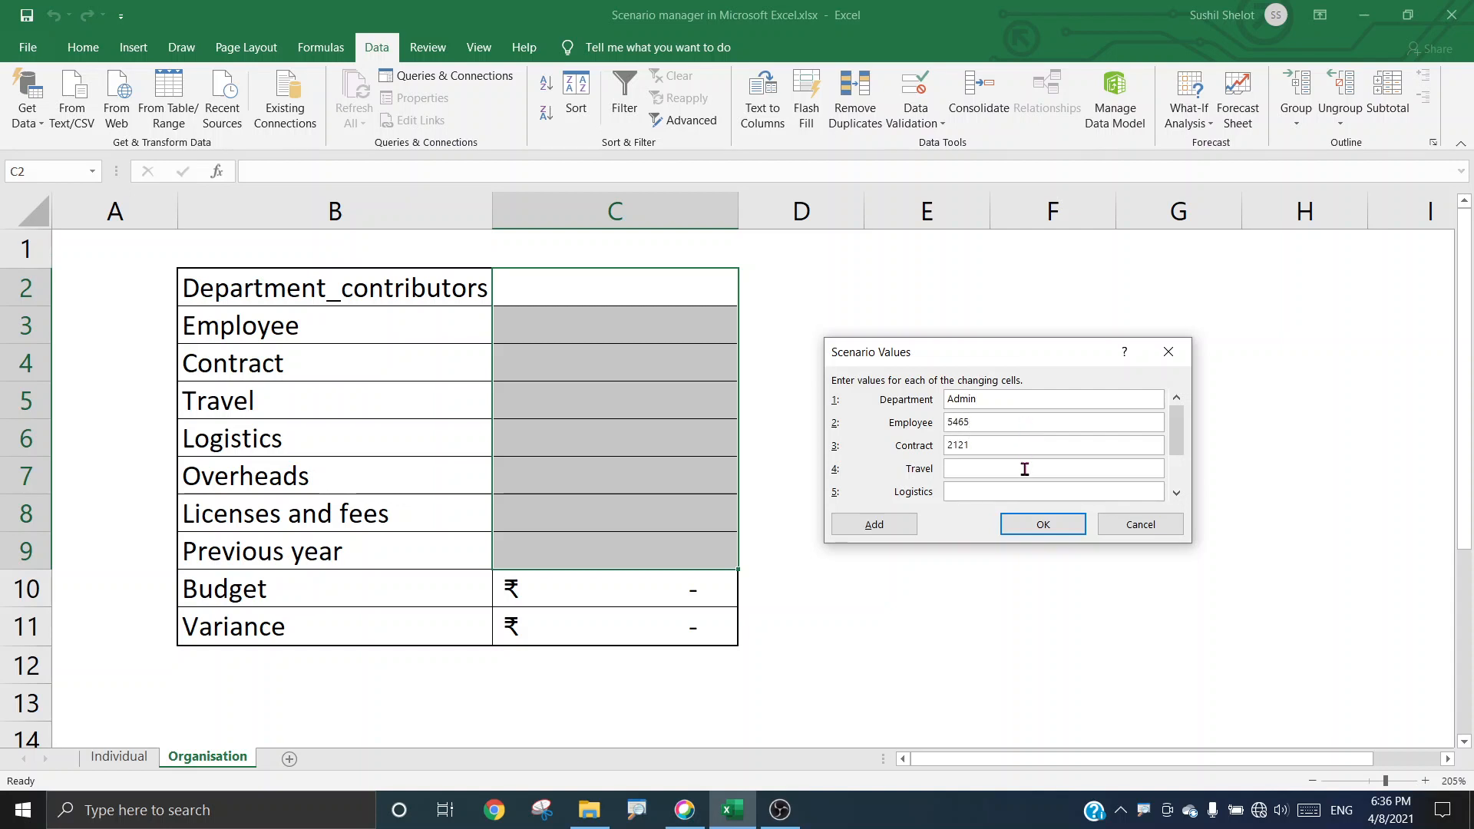
text(22)
click(1025, 492)
text(211/)
- Set the Admin scenario's Overheads to 424, Licenses_and_fees to 42 and Previous_year to 2000, and save the scenario
click(1176, 493)
click(1176, 493)
click(1029, 468)
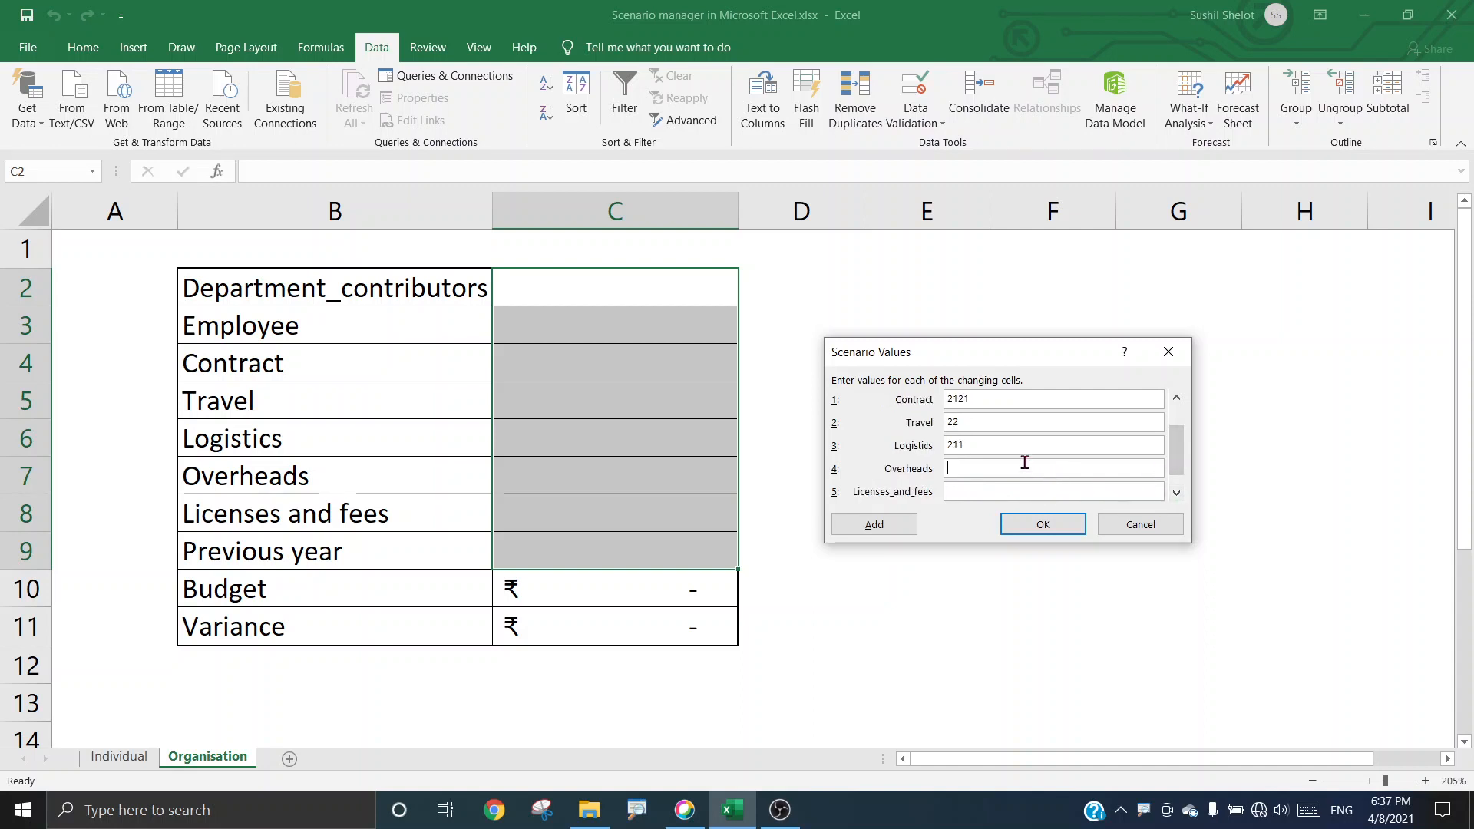
text(424)
click(1022, 490)
text(42)
click(1177, 493)
click(1029, 488)
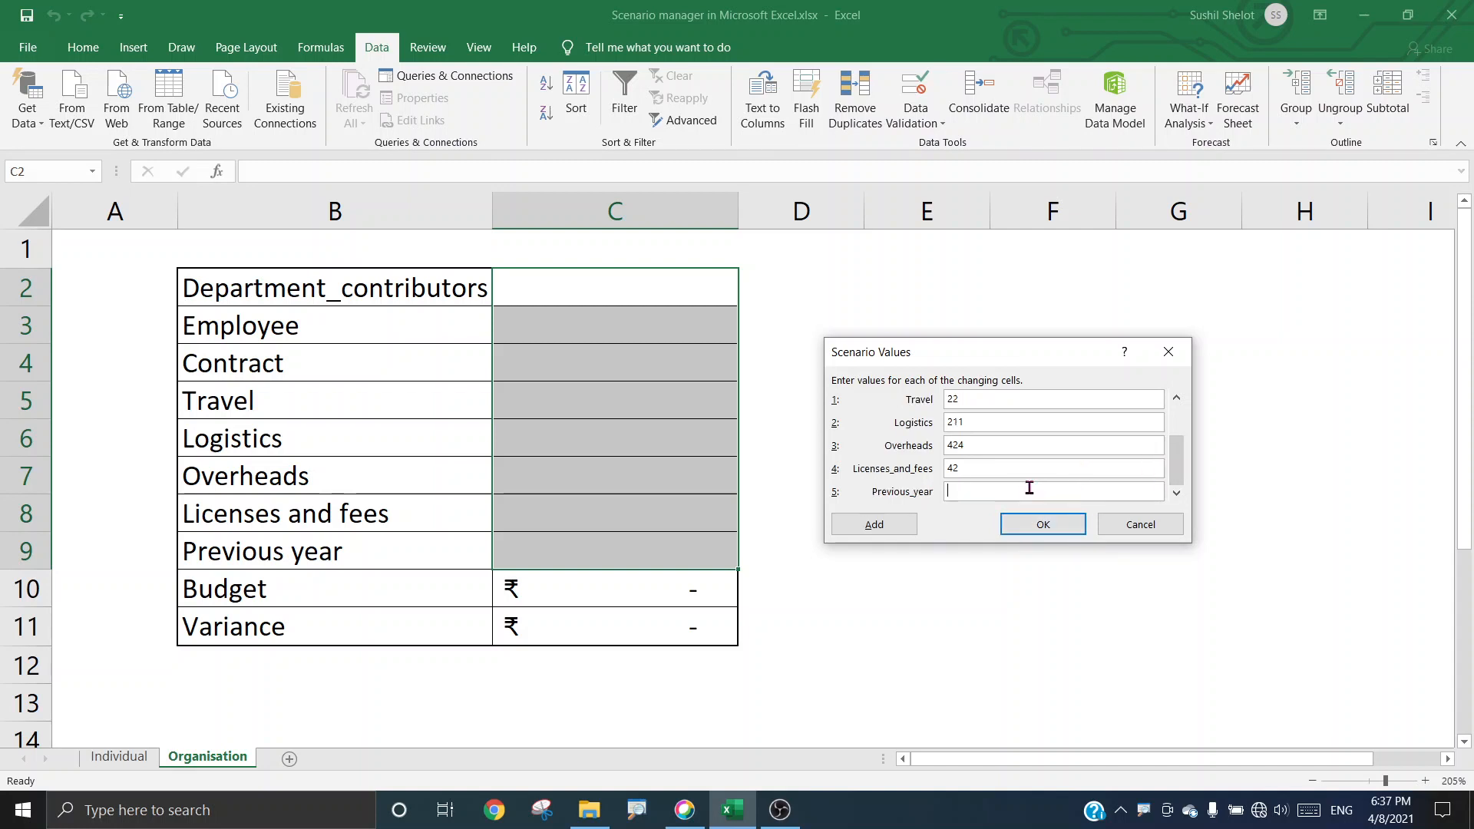
text(2000)
click(1073, 536)
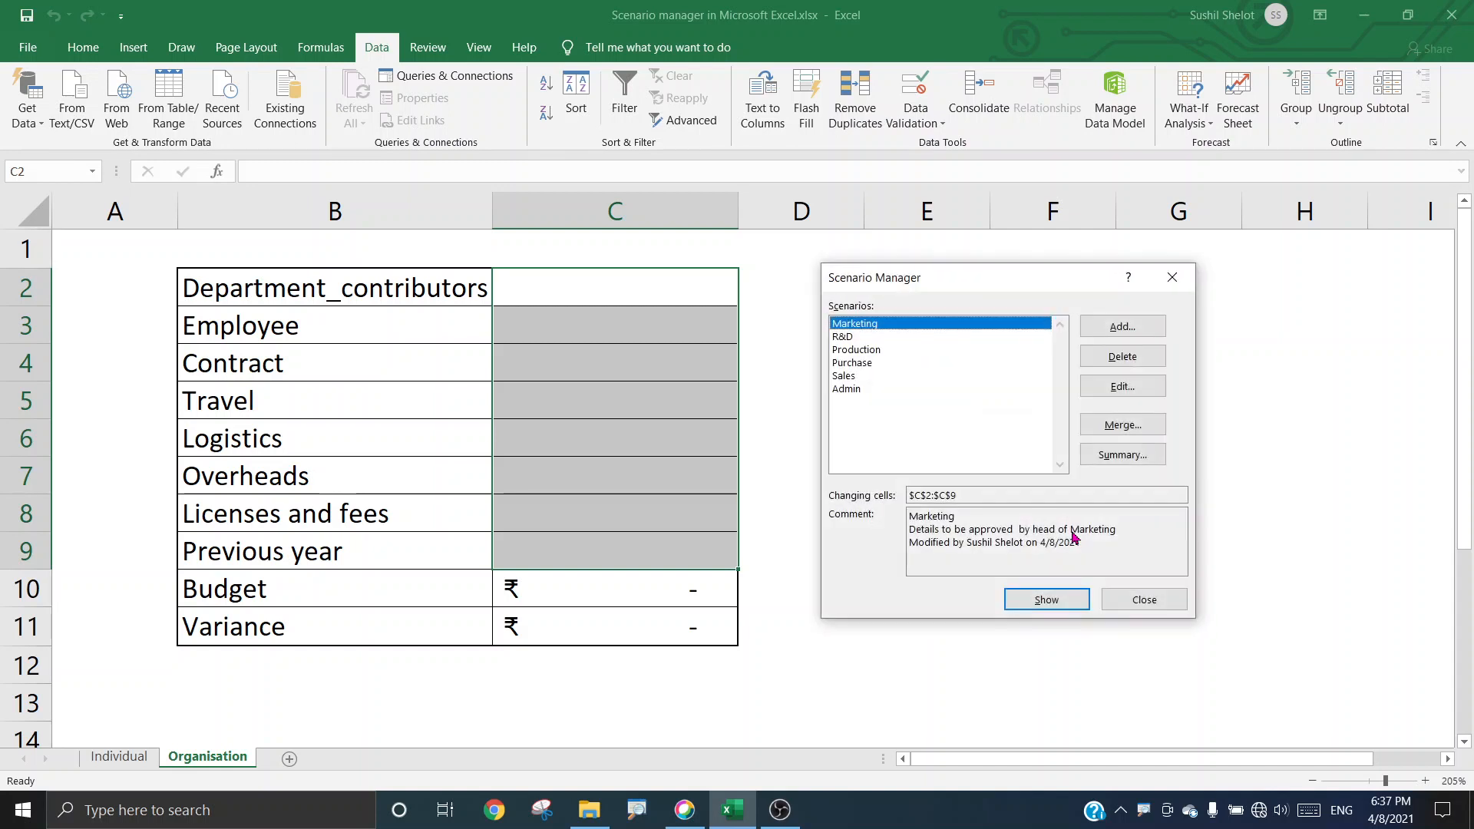
- Generate a scenario summary report that includes the Admin scenario
click(860, 390)
click(1135, 456)
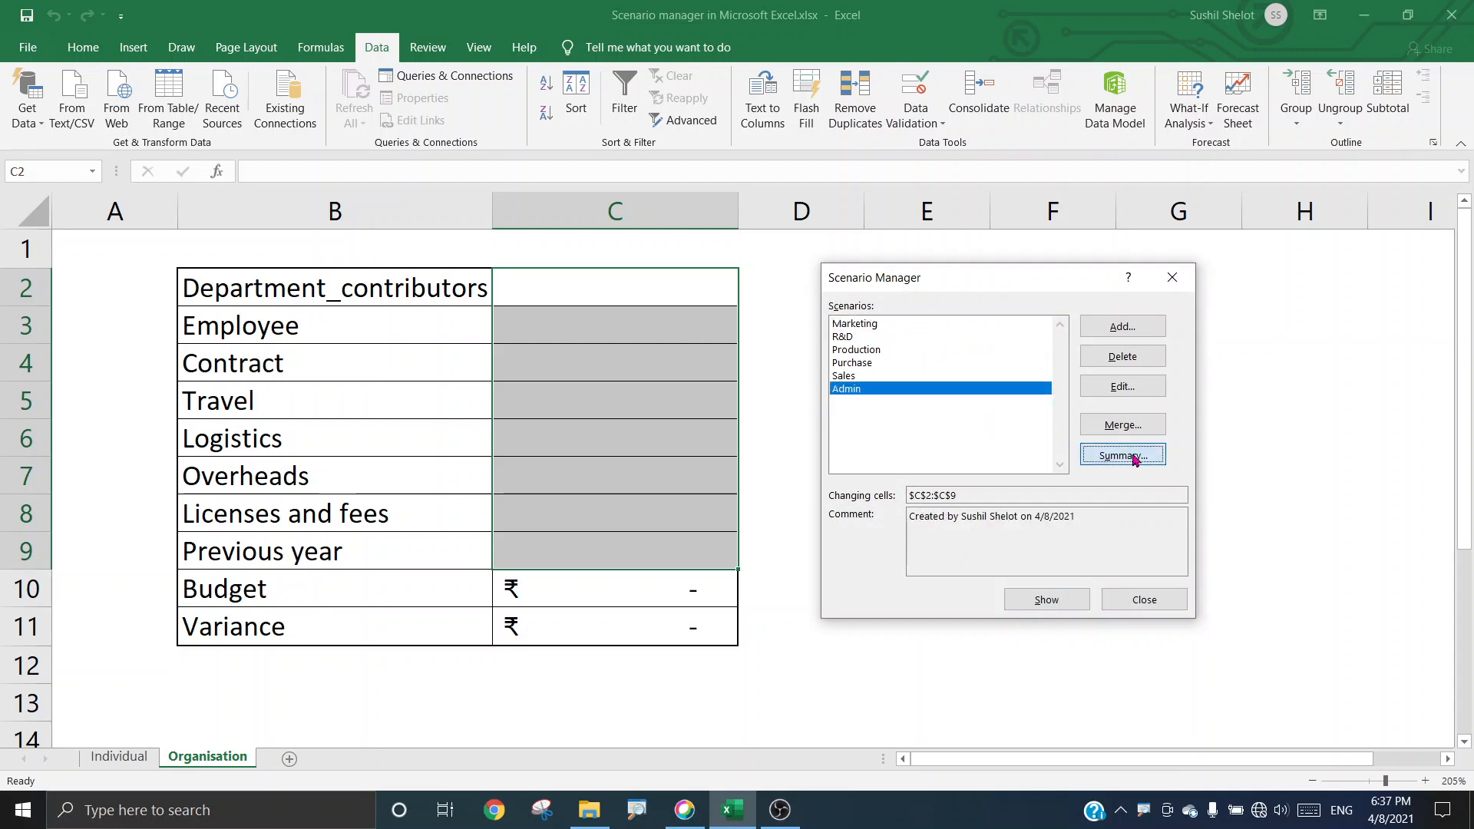
click(1015, 512)
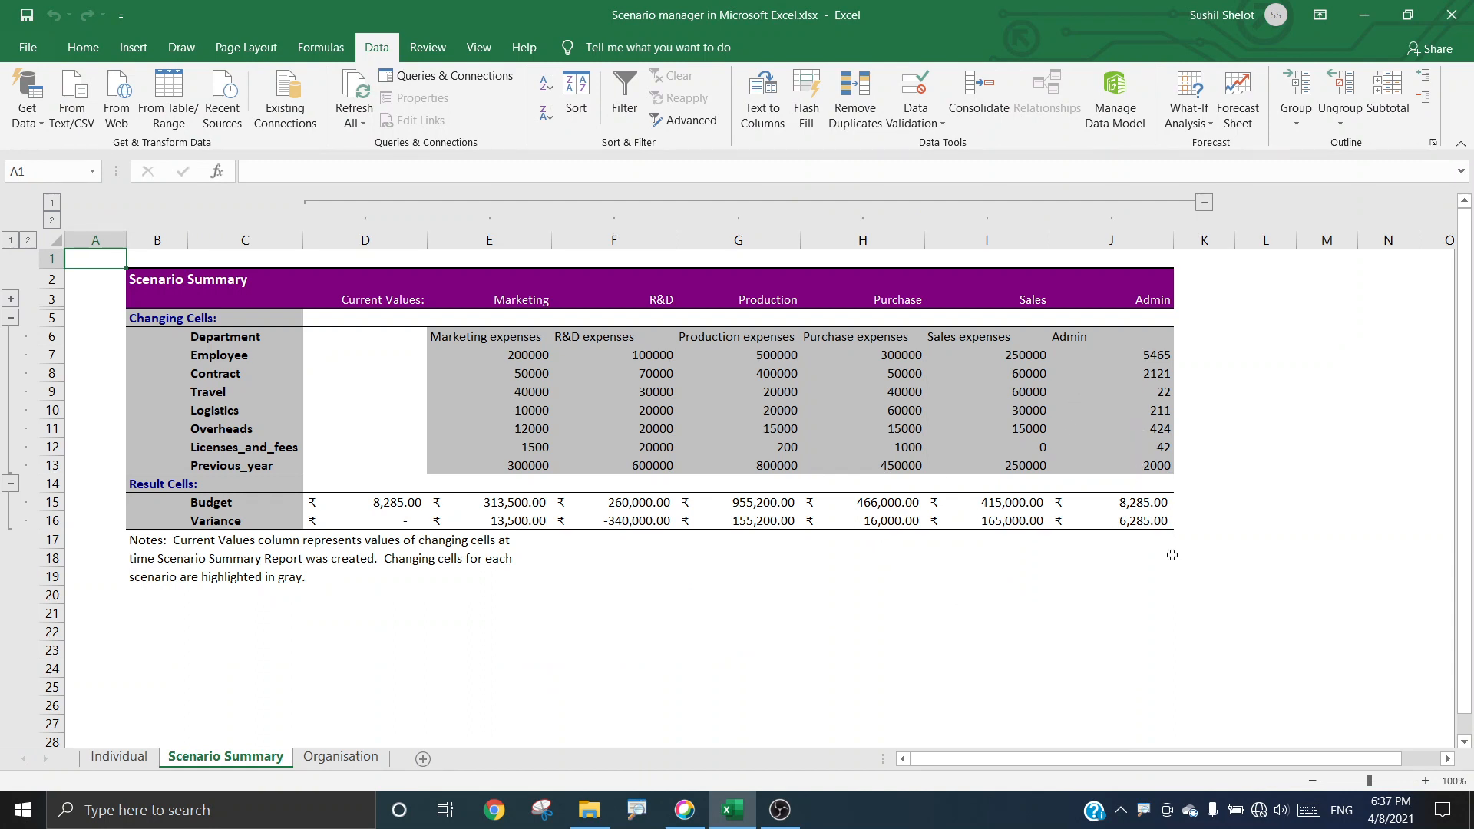
- Delete the Scenario Summary sheet that includes the Admin scenario
right_click(248, 761)
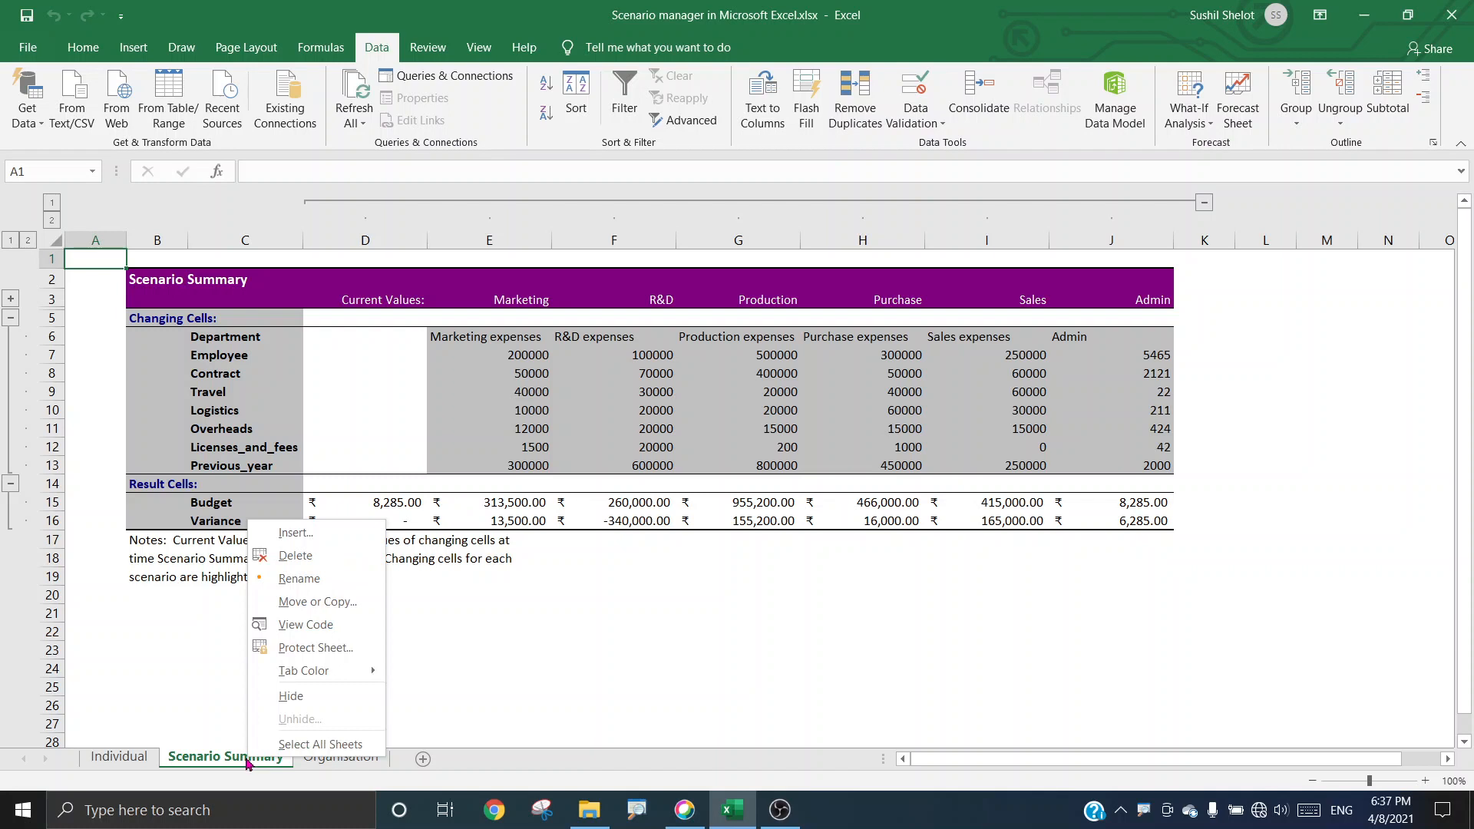
click(296, 555)
click(707, 459)
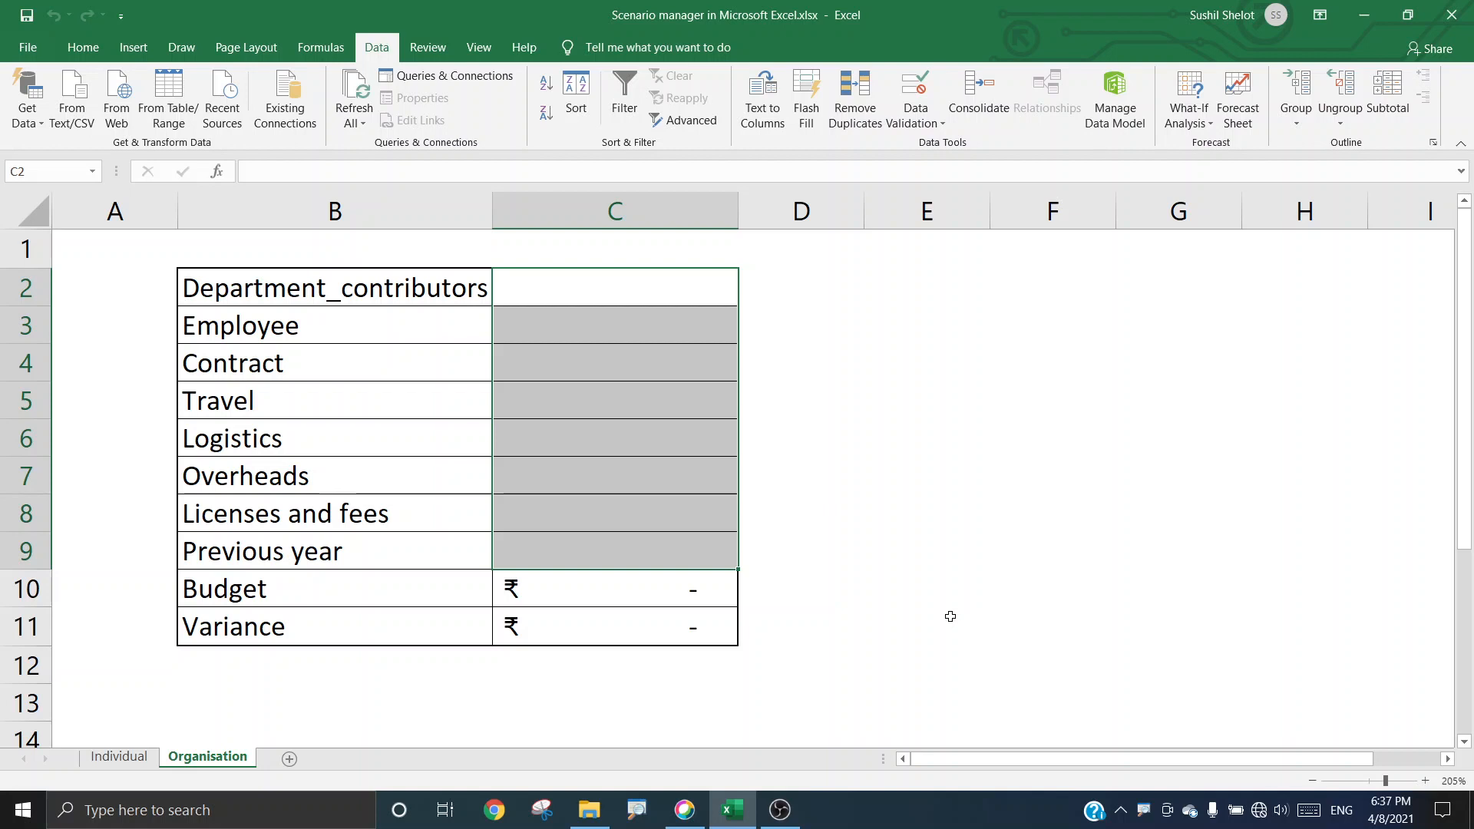
- Merge the scenarios from the Individual sheet of the same workbook into the Organisation sheet's Scenario Manager
click(1207, 125)
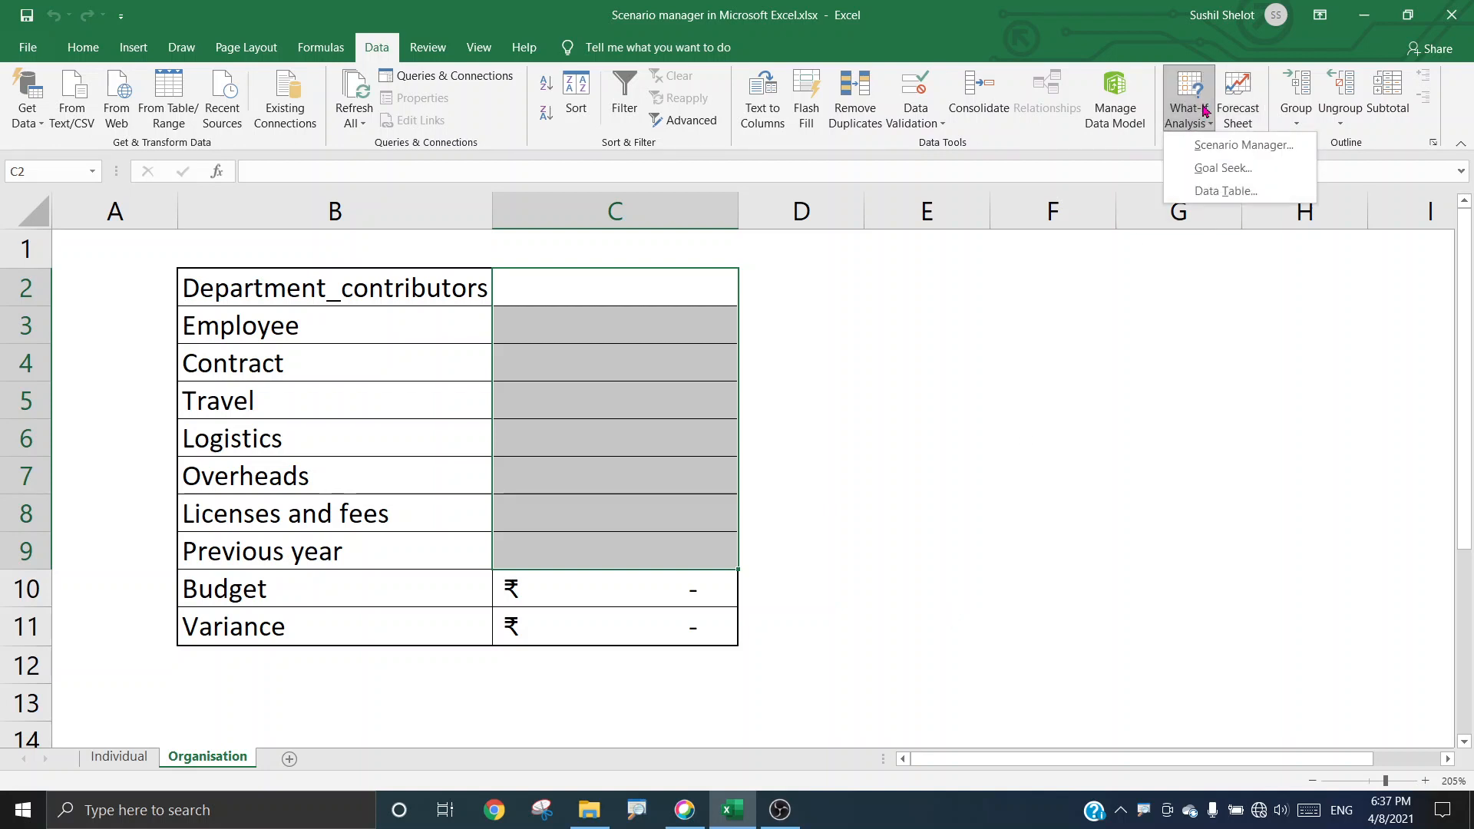
click(1210, 145)
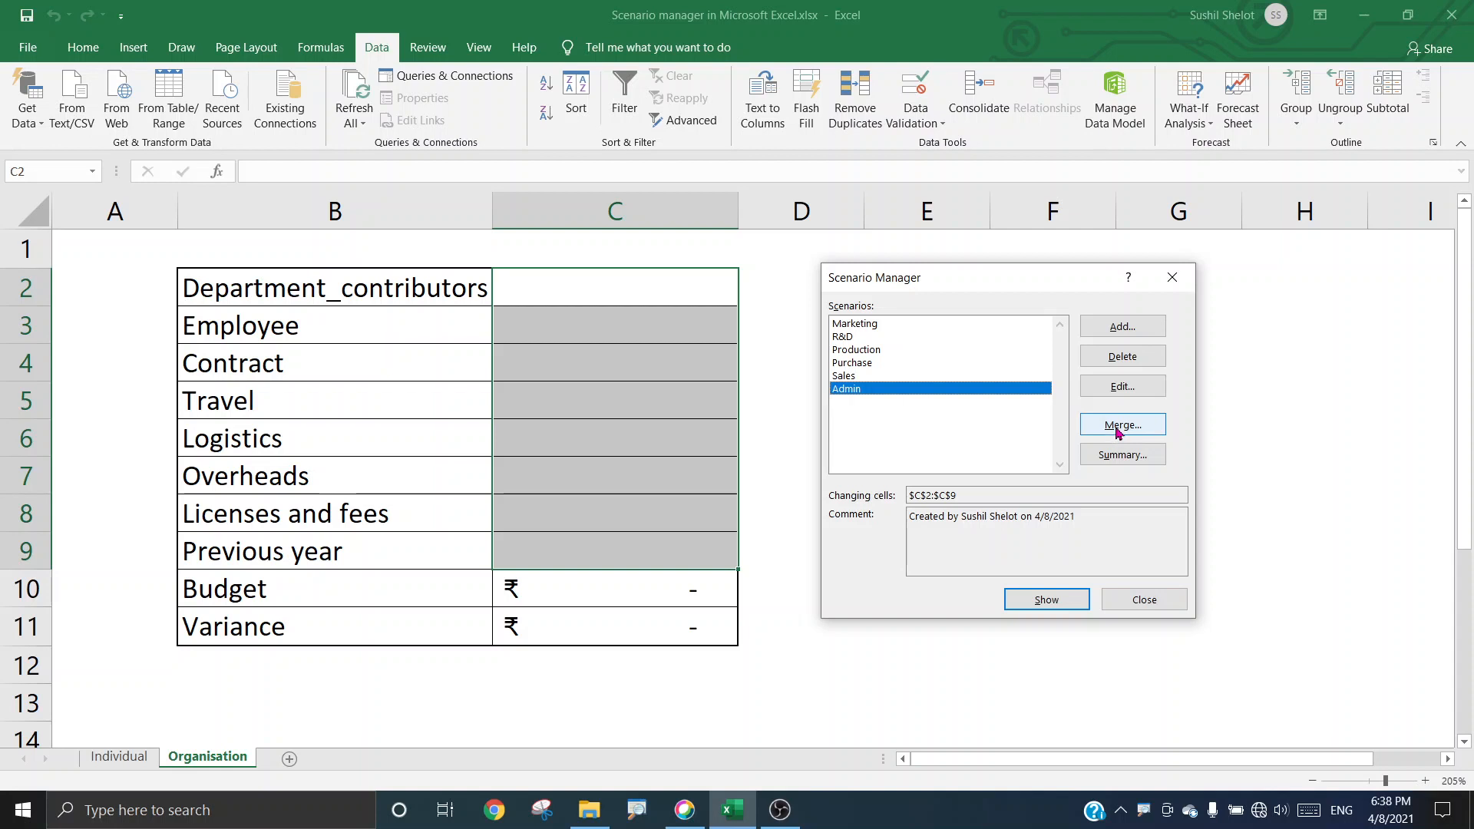
click(1117, 427)
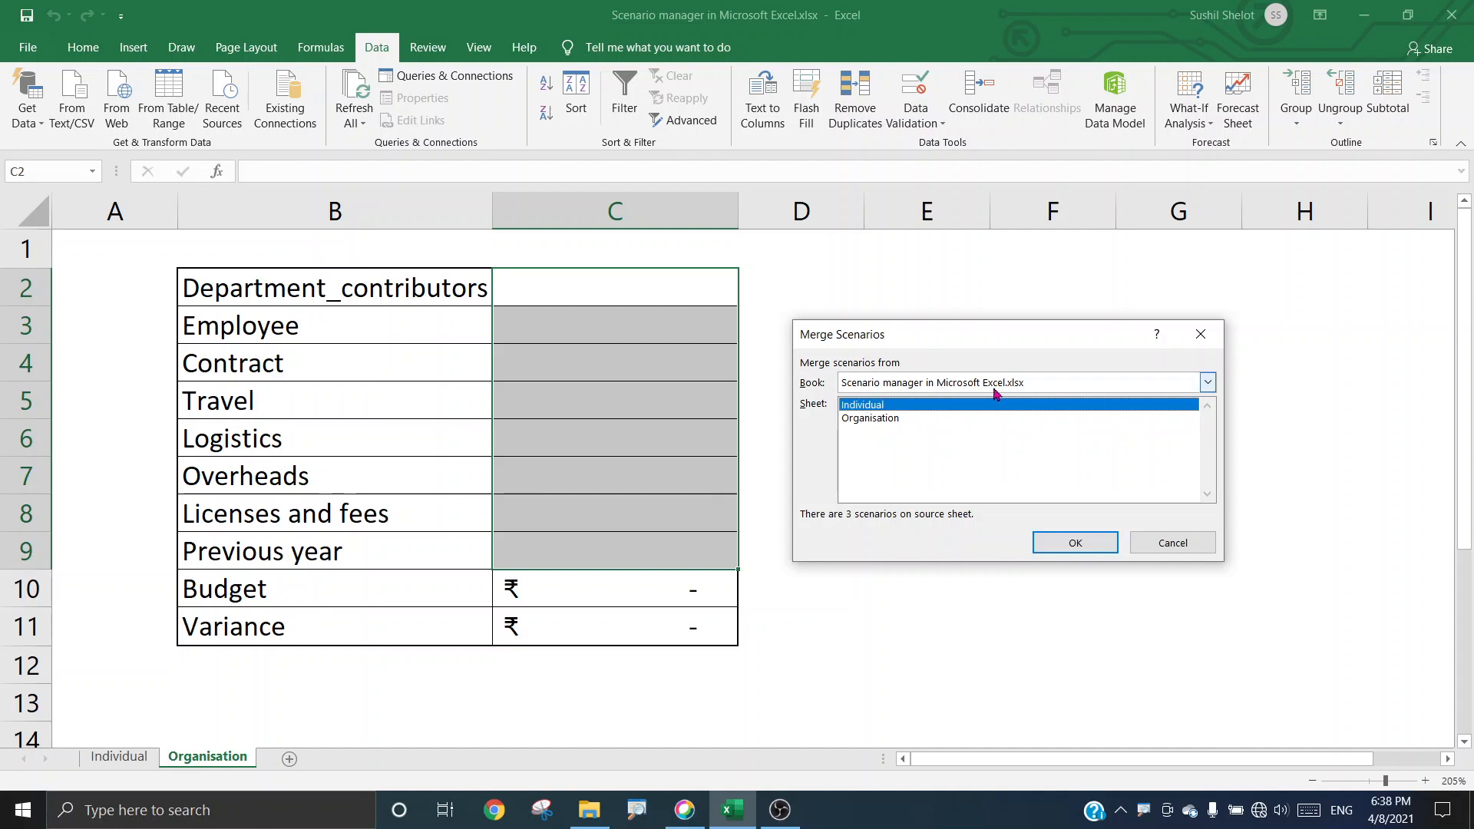
click(884, 423)
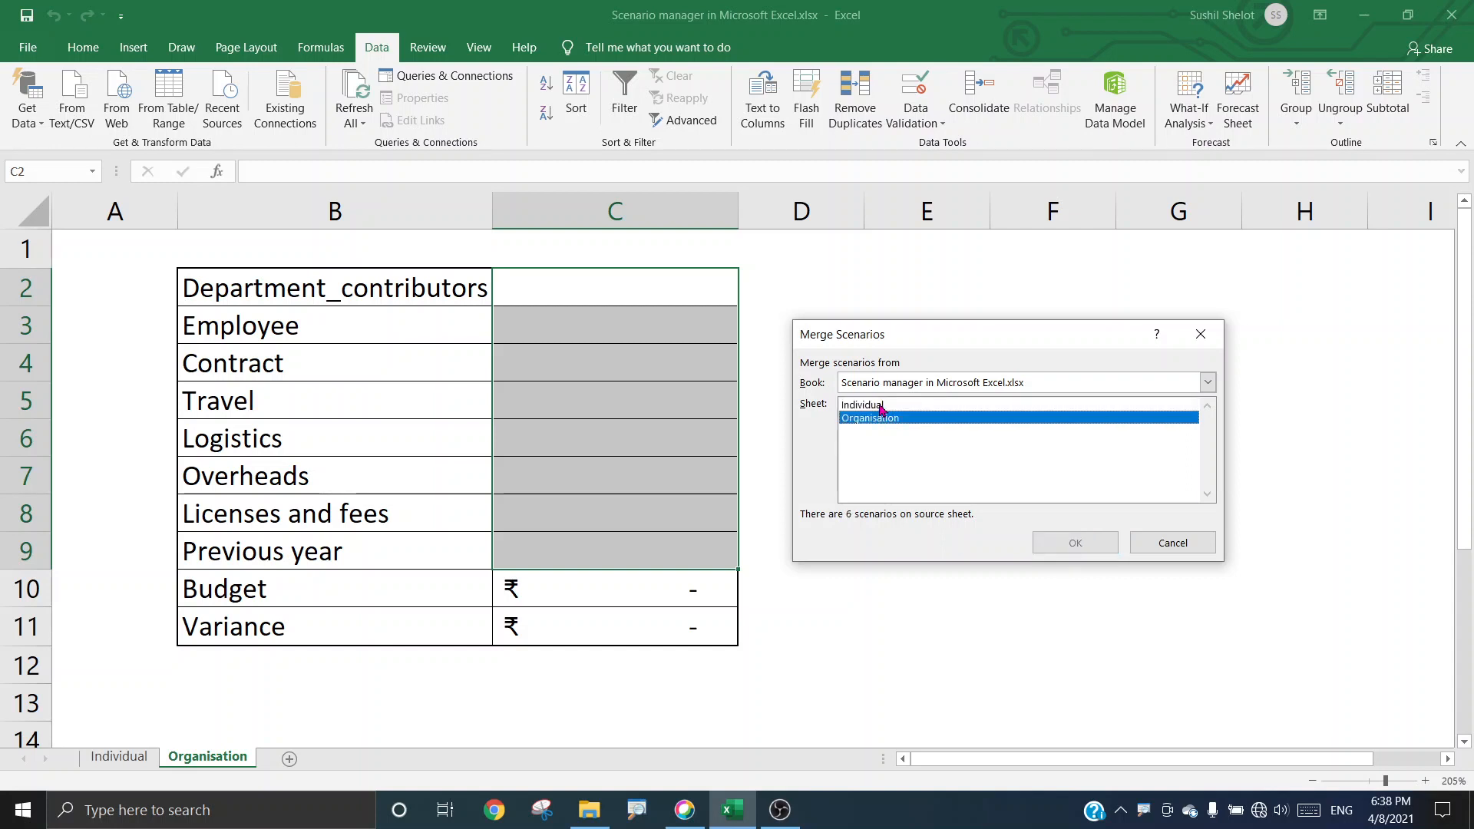
click(882, 409)
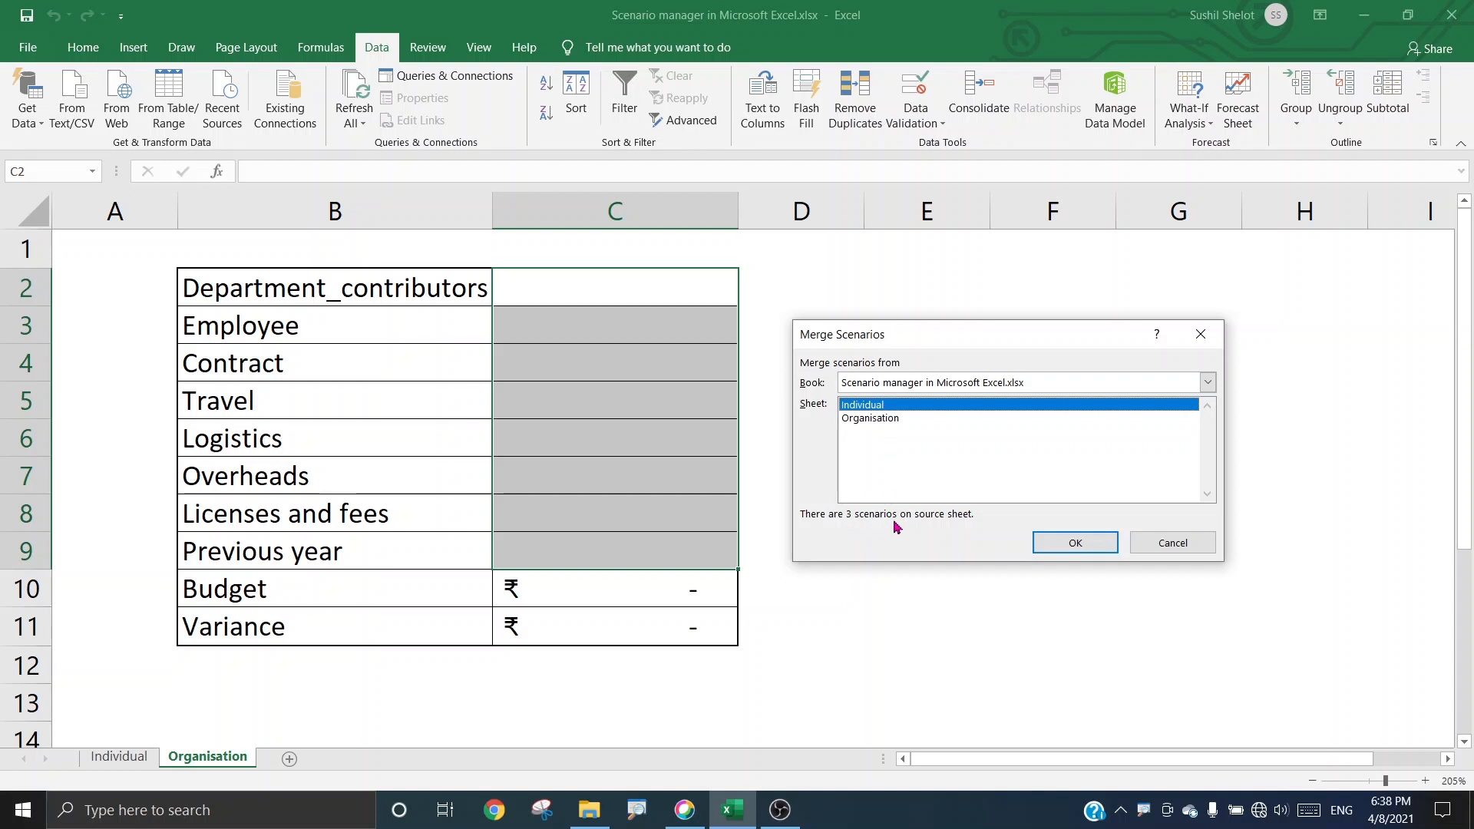
click(883, 423)
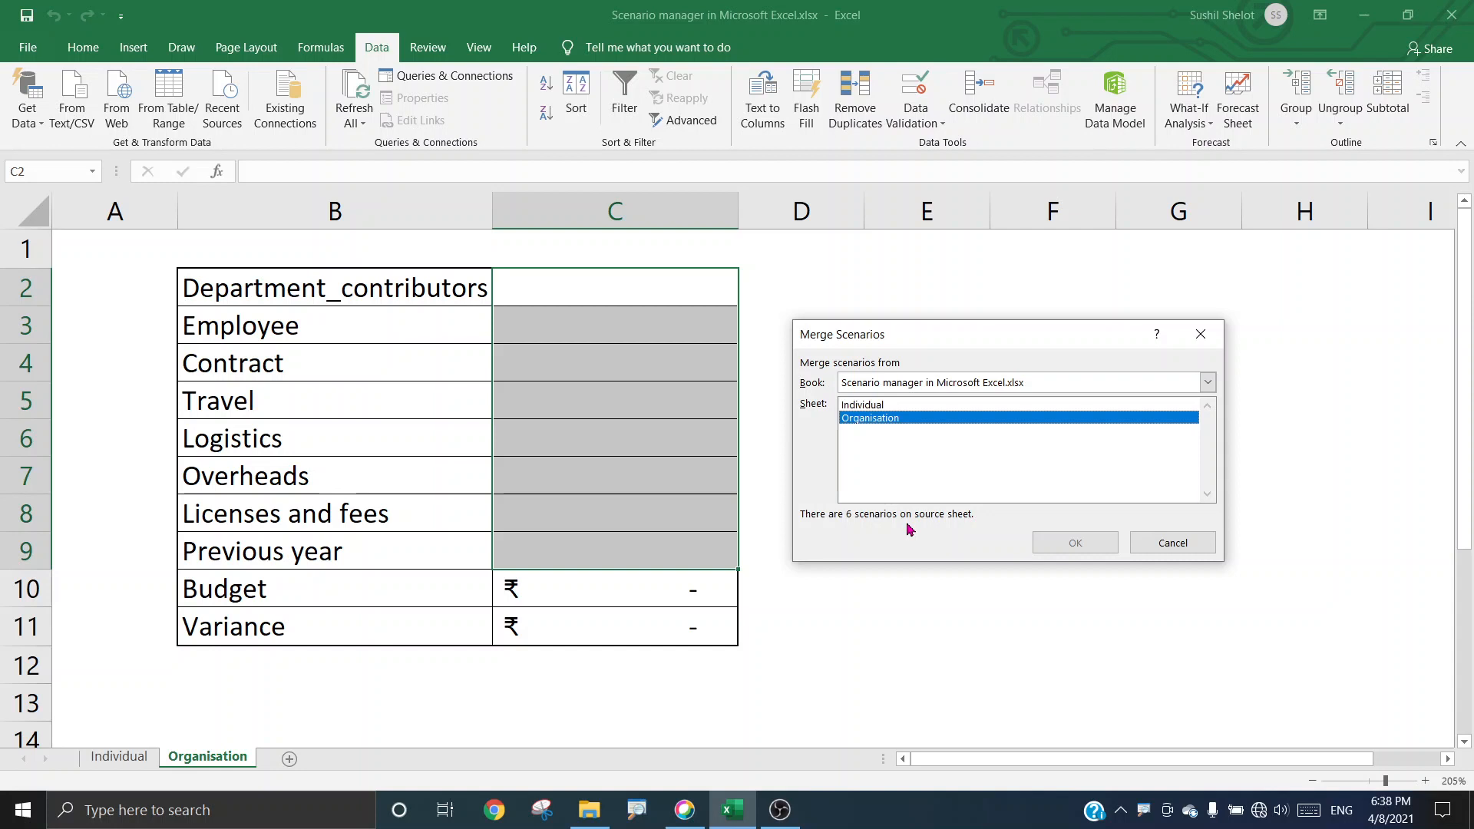
click(875, 407)
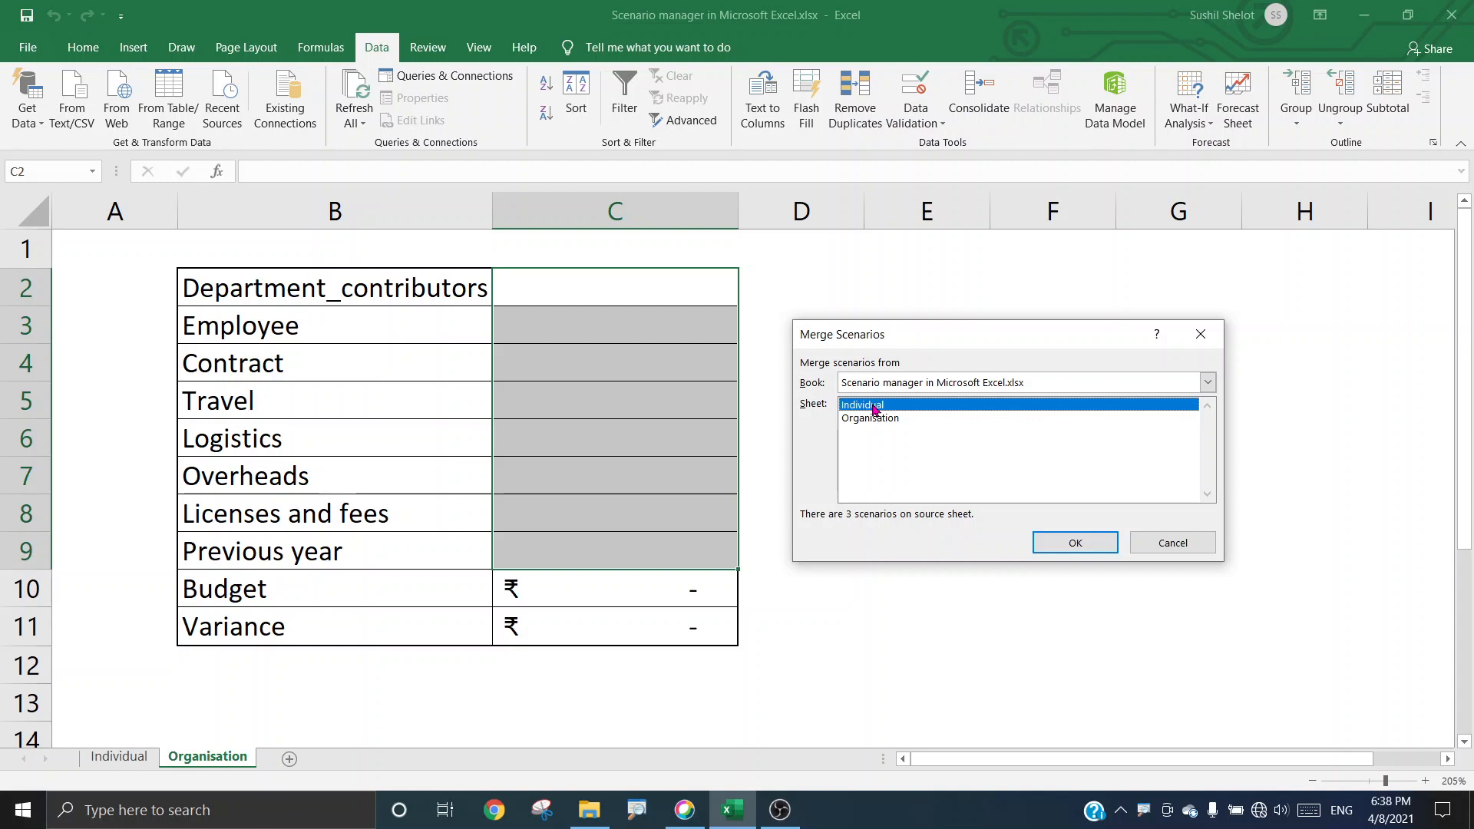
click(1060, 545)
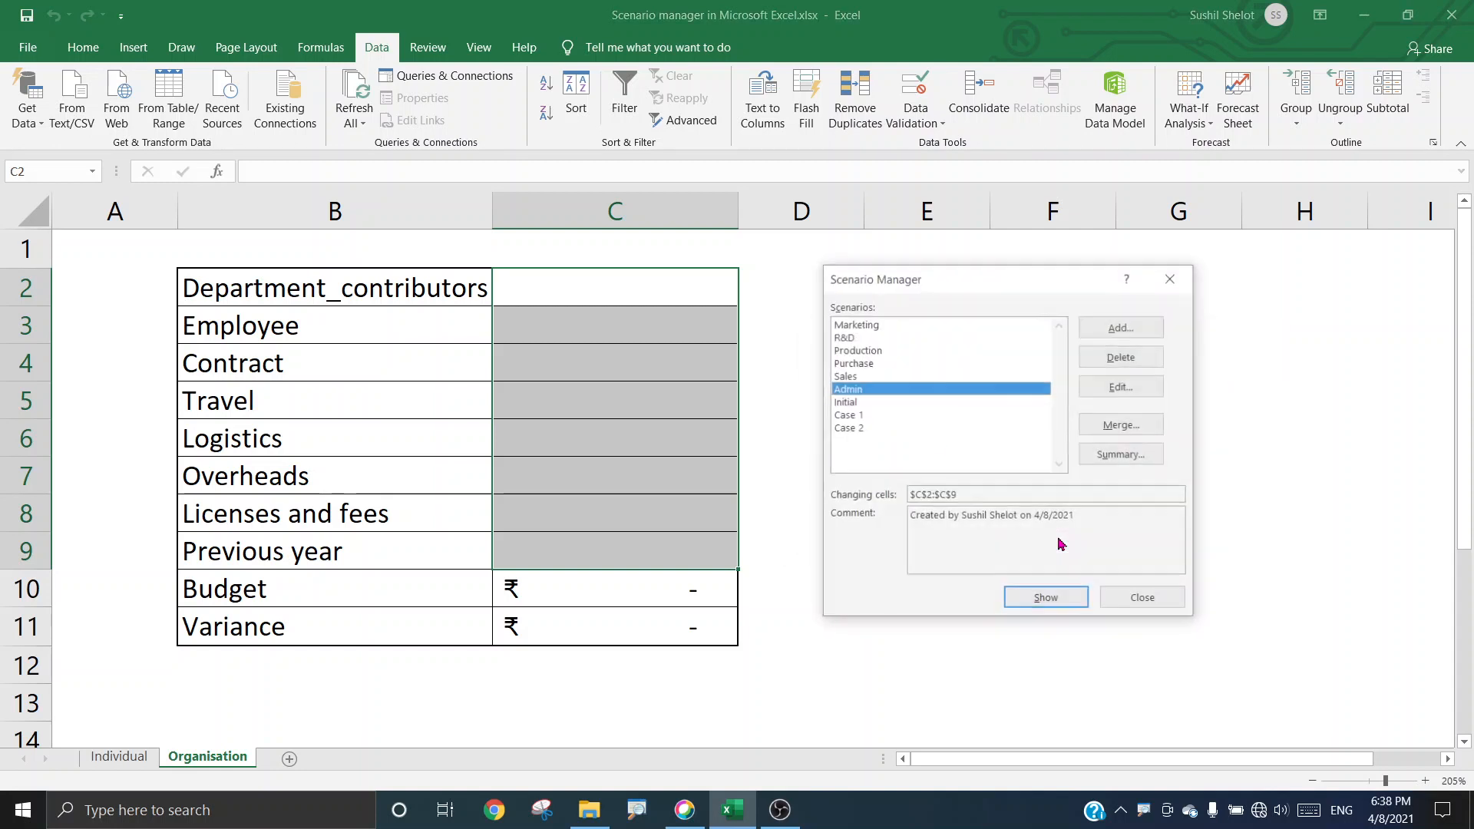
- Review the changing cells and comments of the merged Initial, Case 1 and Case 2 scenarios
click(844, 403)
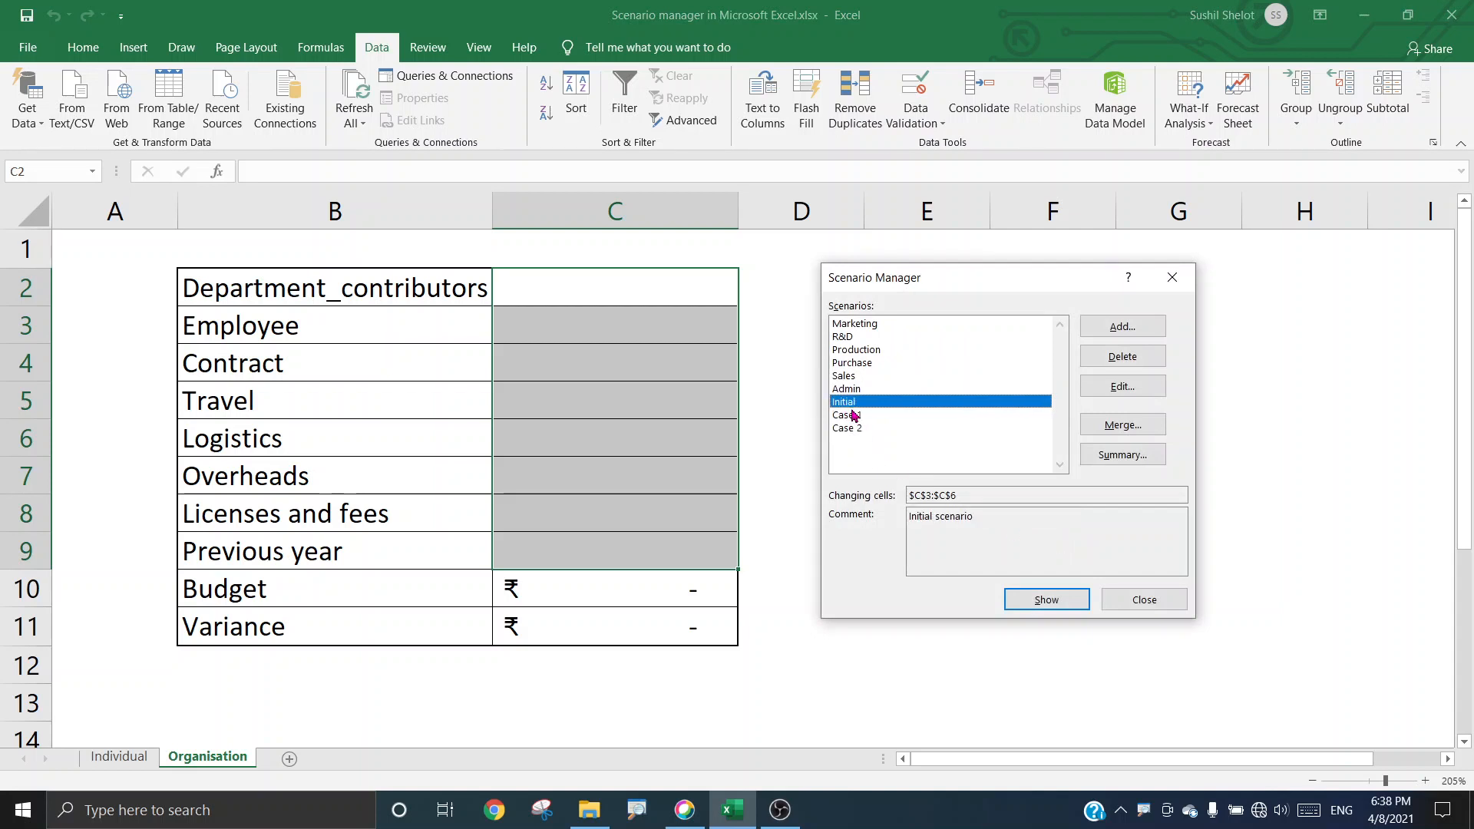
click(852, 416)
click(860, 428)
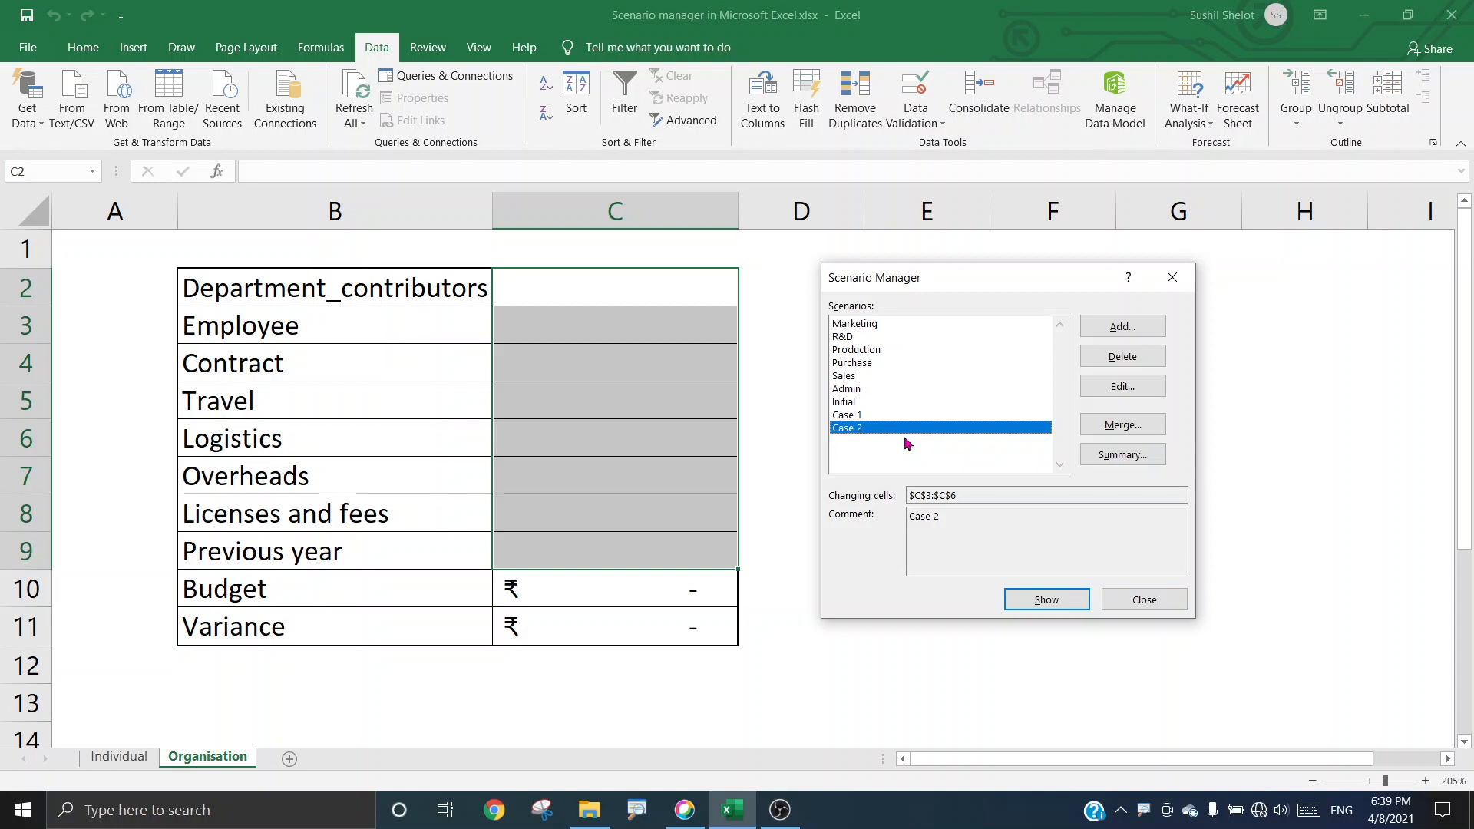
click(862, 402)
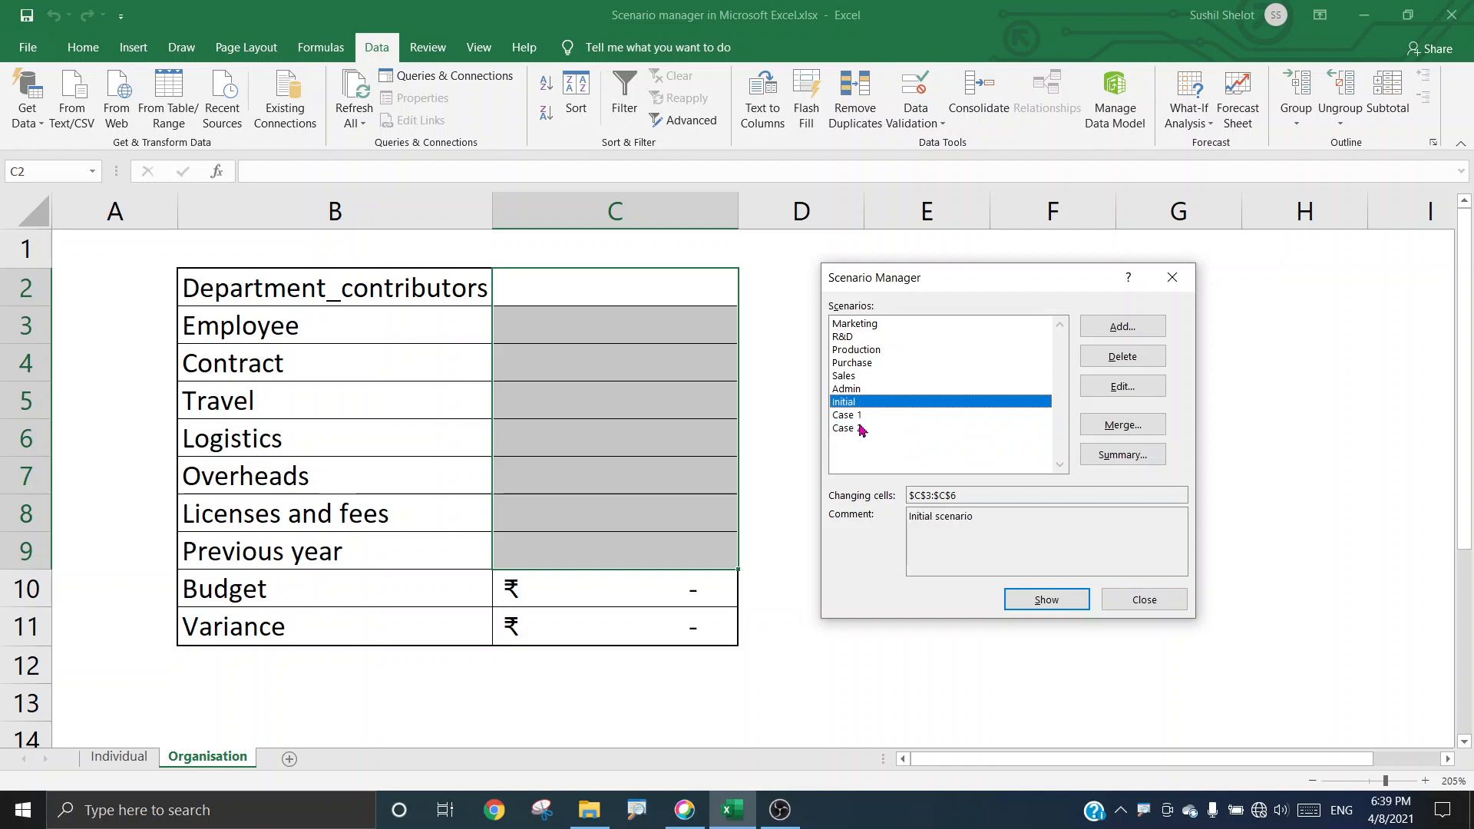
click(861, 415)
click(859, 428)
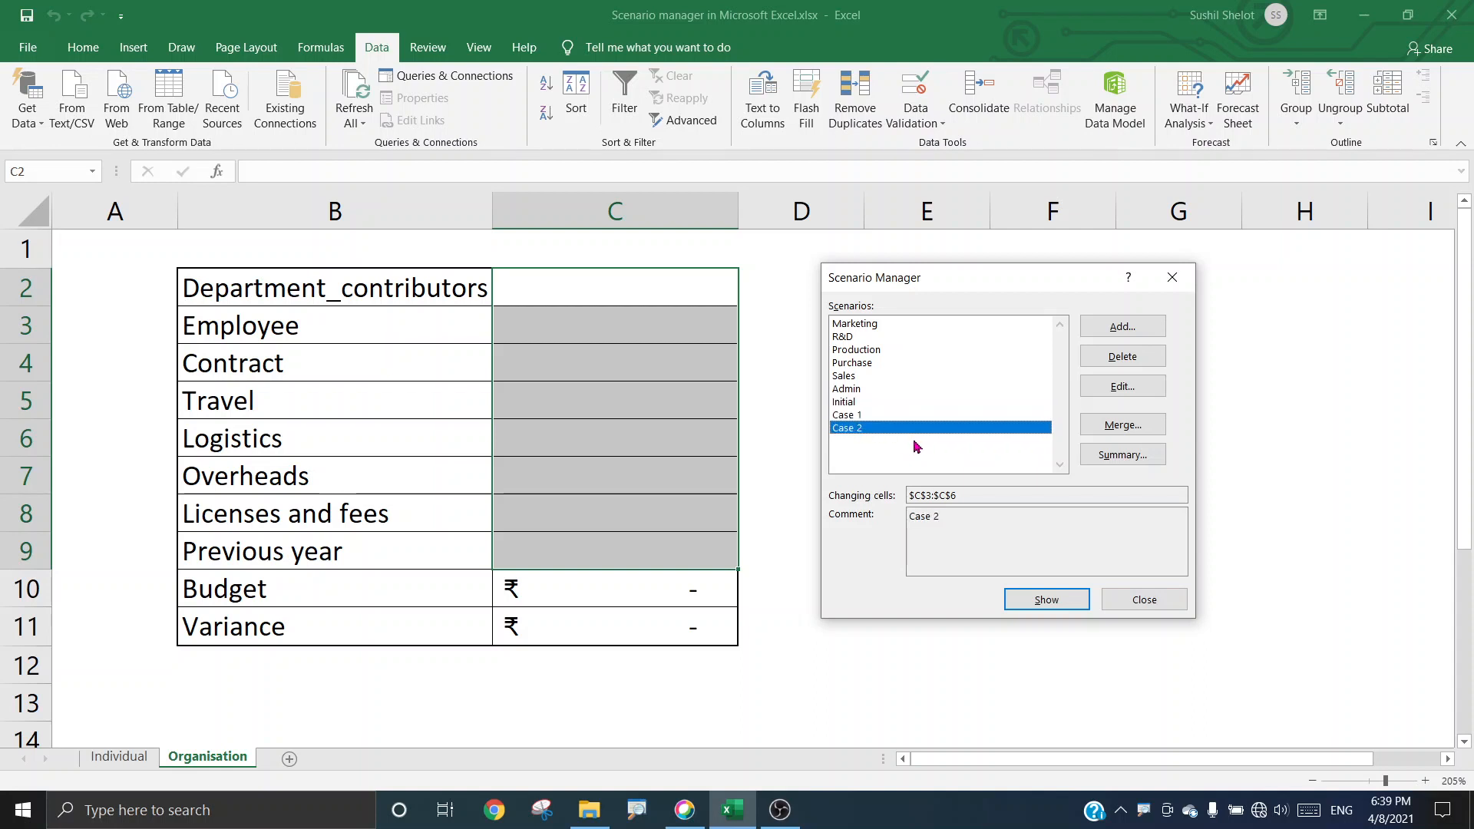
- Generate a scenario summary report for result cells C10:C11 and examine the merged scenarios' inputs, Budget and Variance
click(1118, 453)
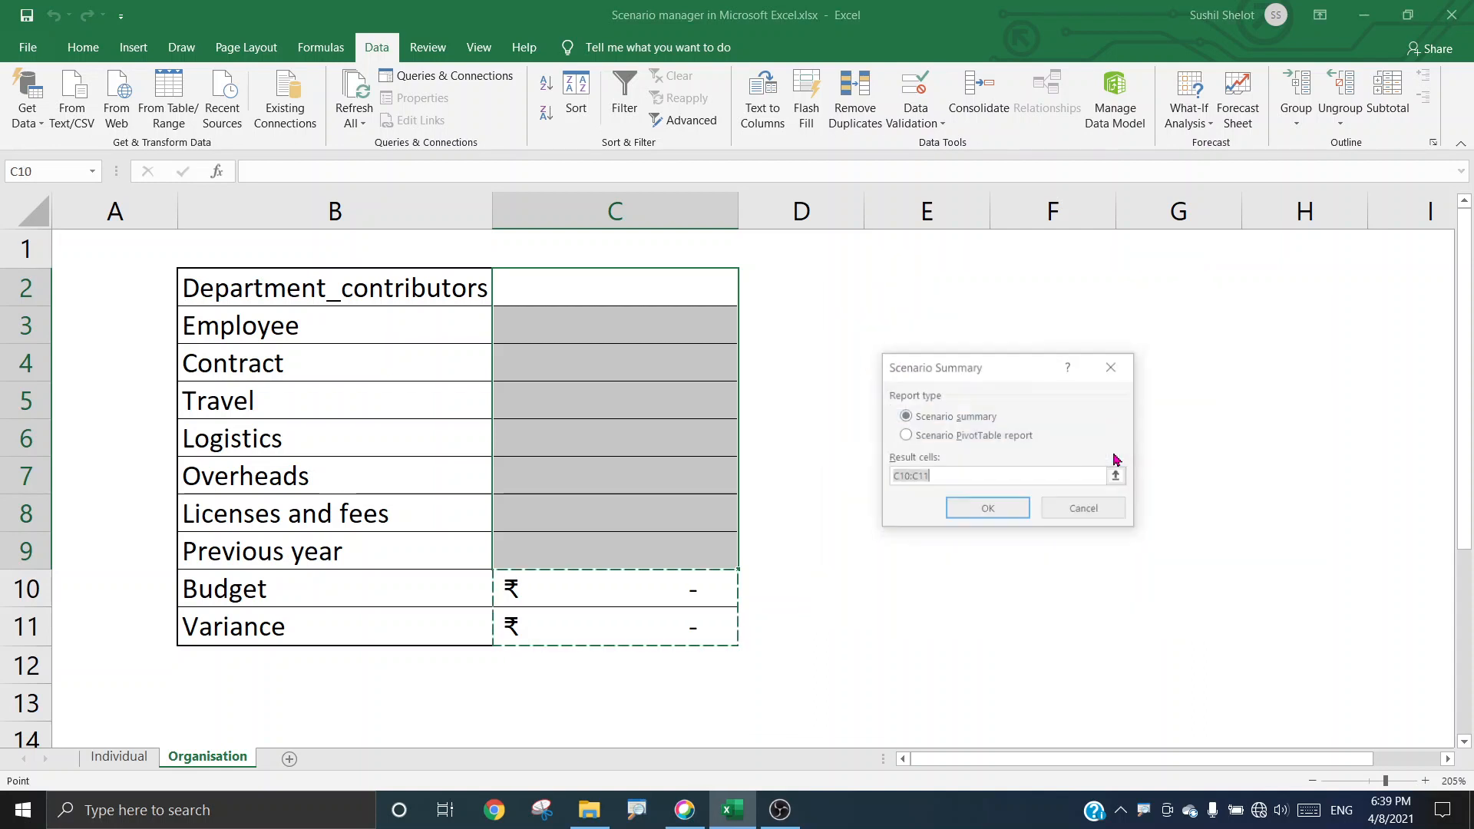
click(986, 511)
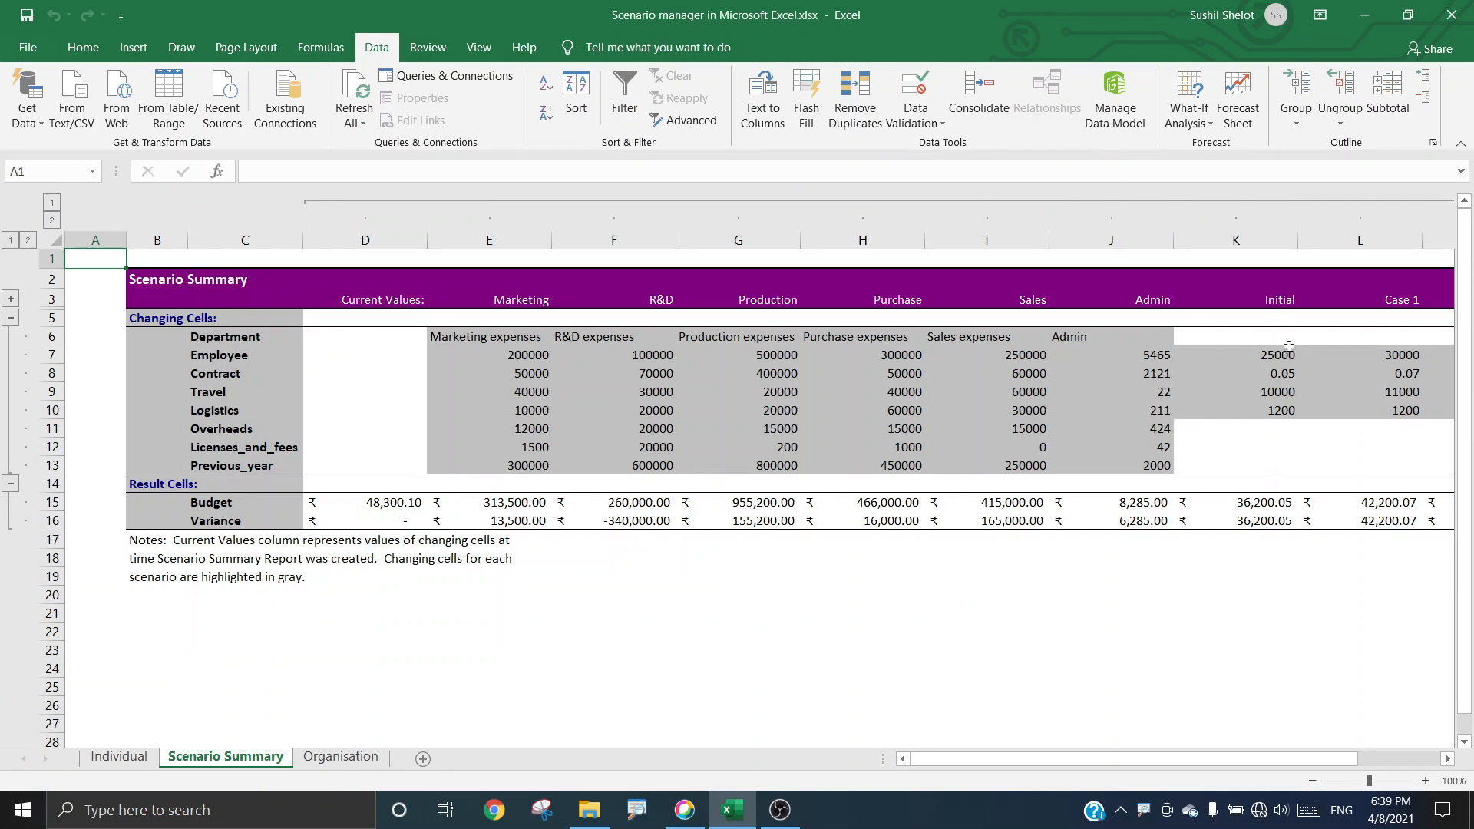
scroll(1133, 667, down, 2)
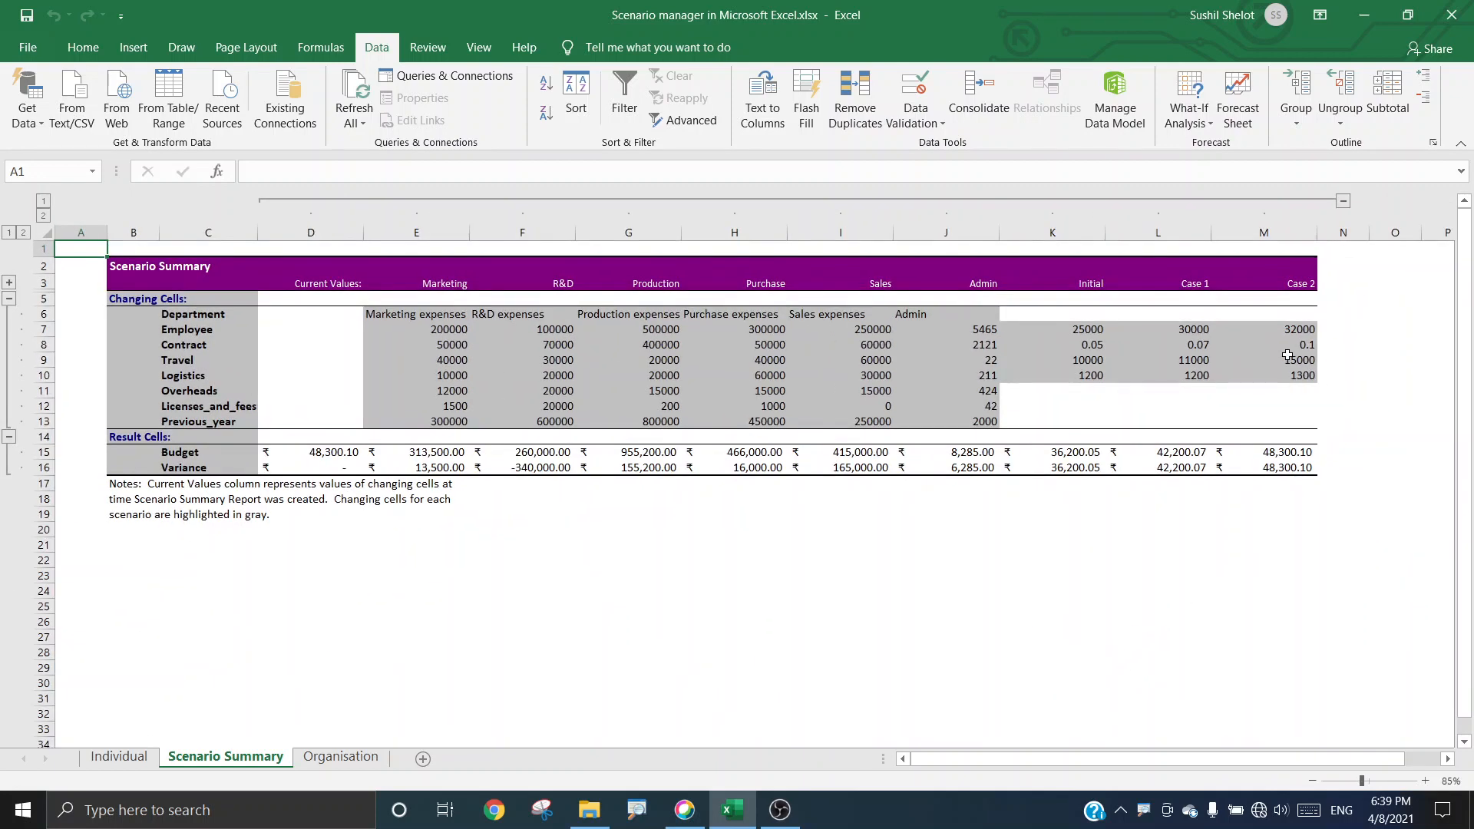
drag(1285, 328, 1276, 418)
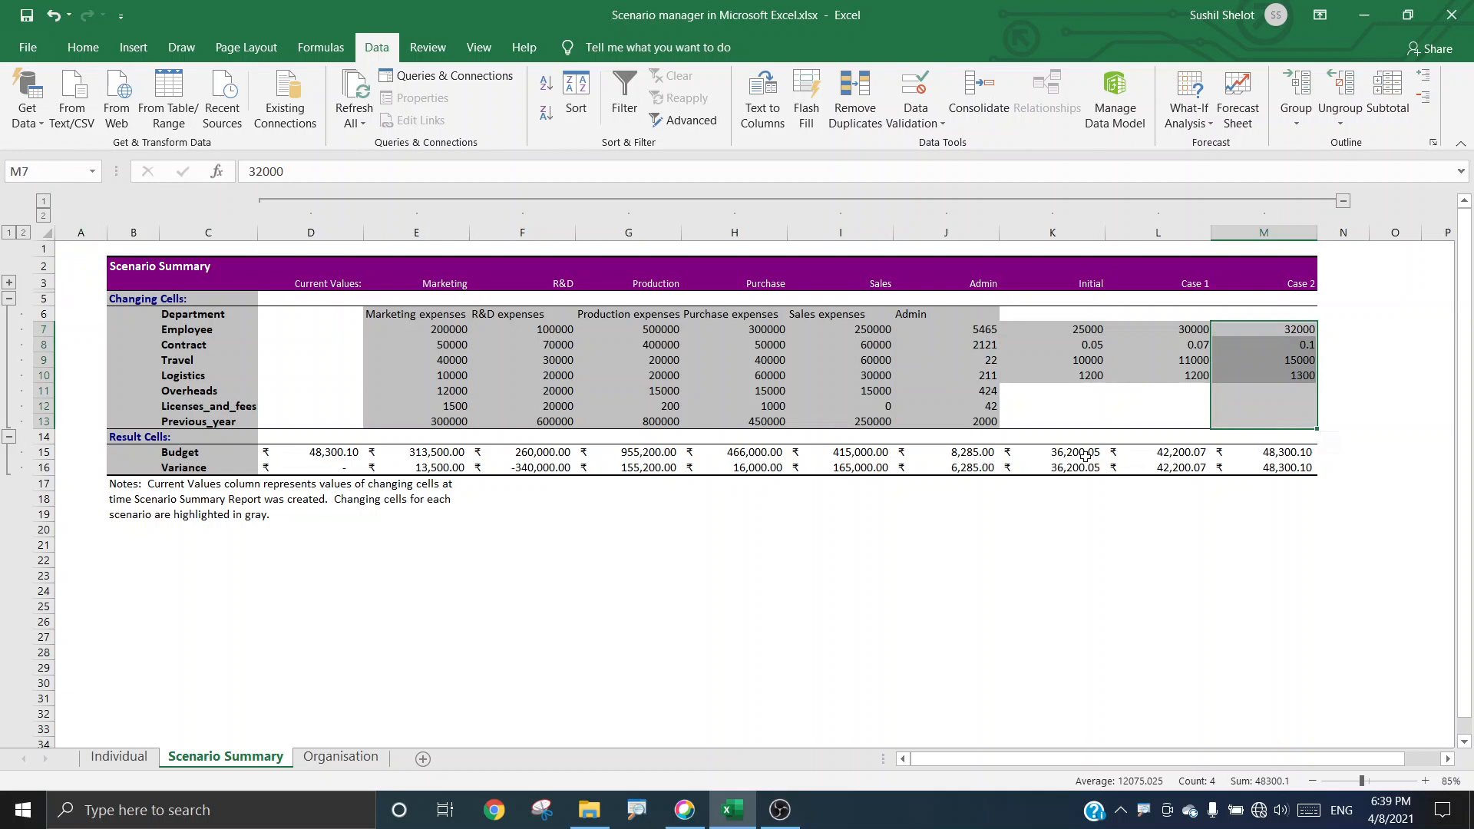
drag(1088, 459, 1296, 472)
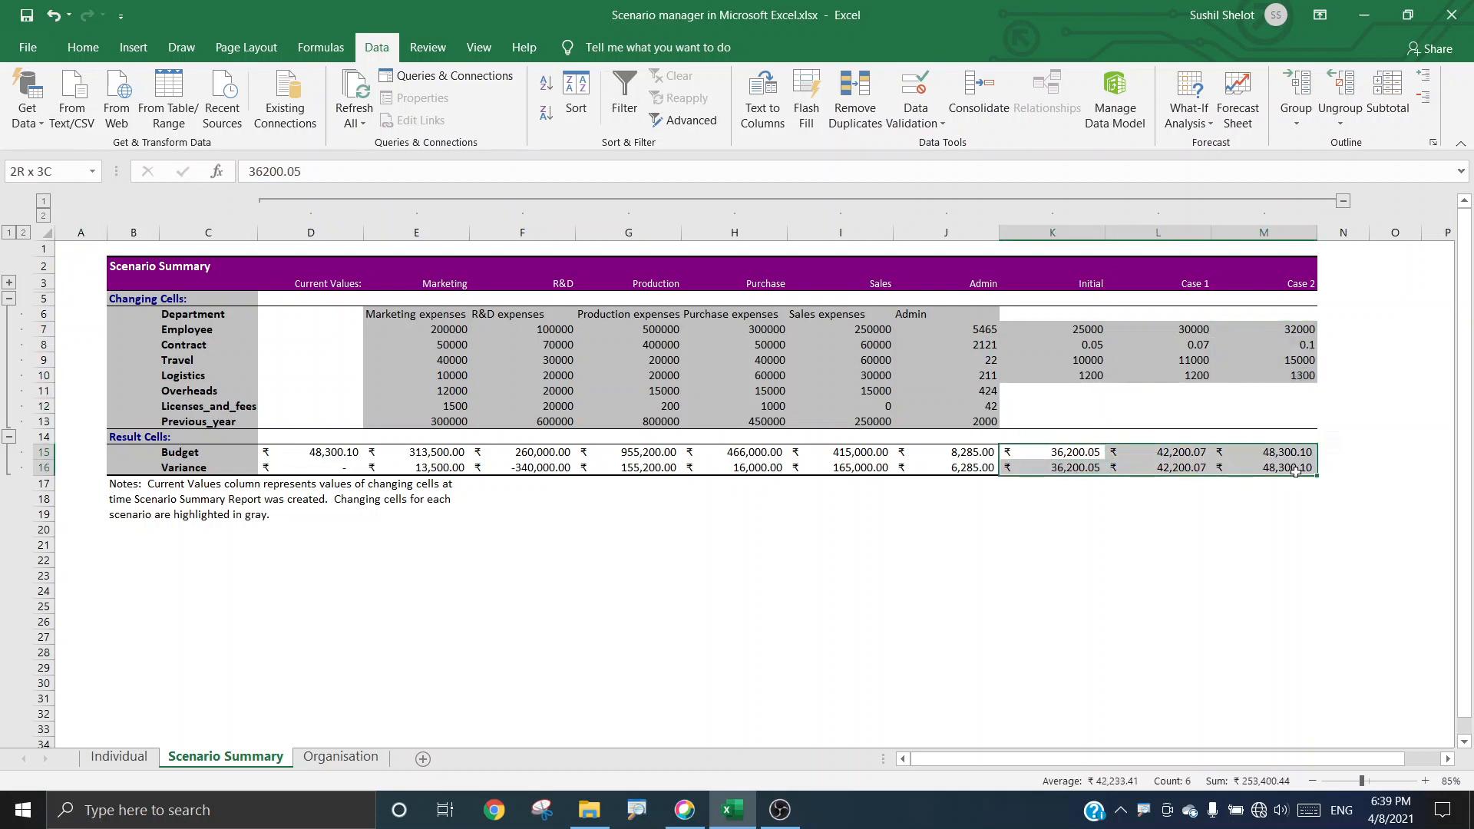
click(920, 588)
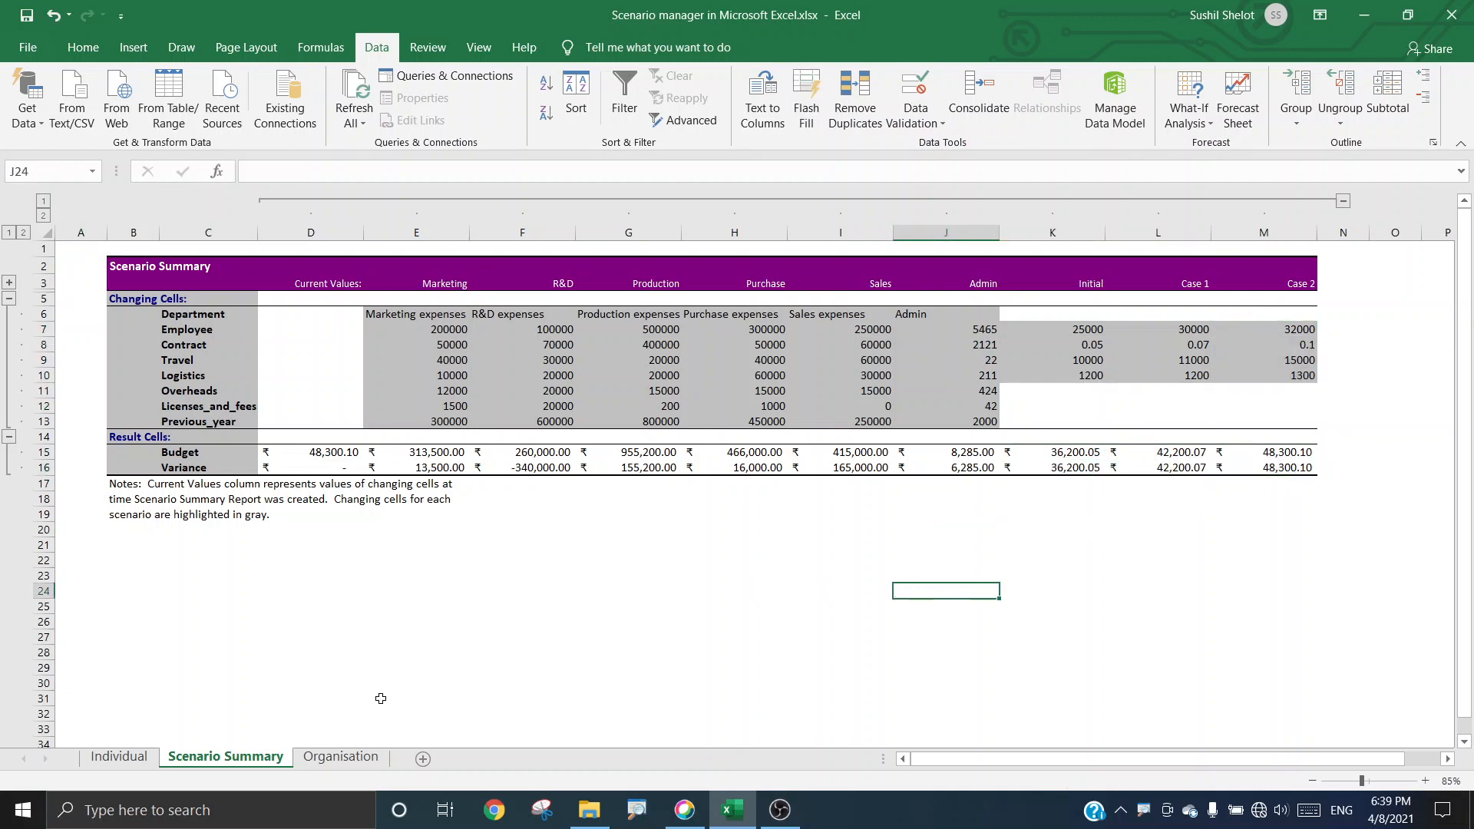
- Delete the Scenario Summary sheet that includes the merged Initial, Case 1 and Case 2 scenarios
right_click(260, 760)
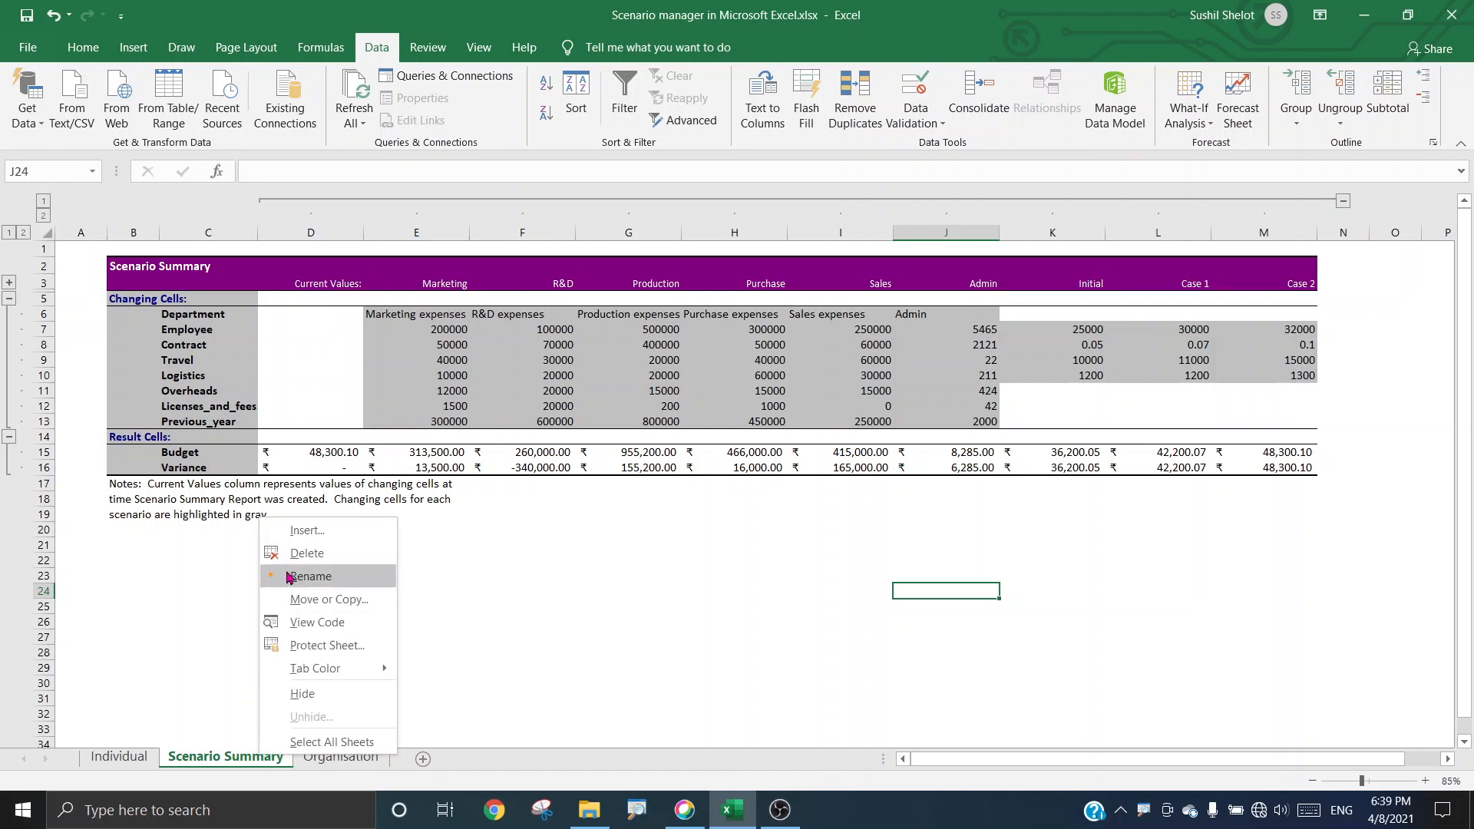
click(307, 554)
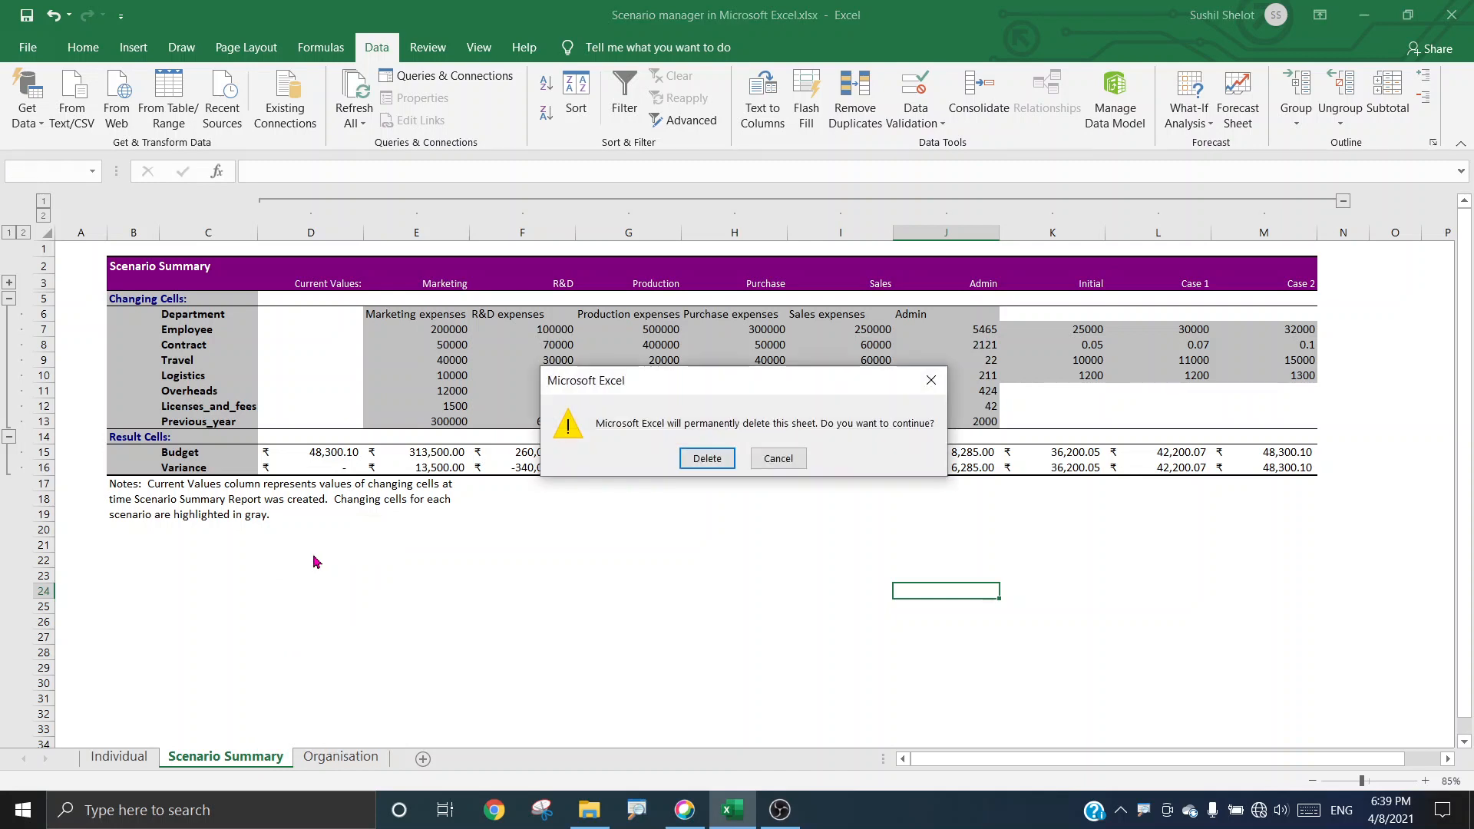
click(706, 458)
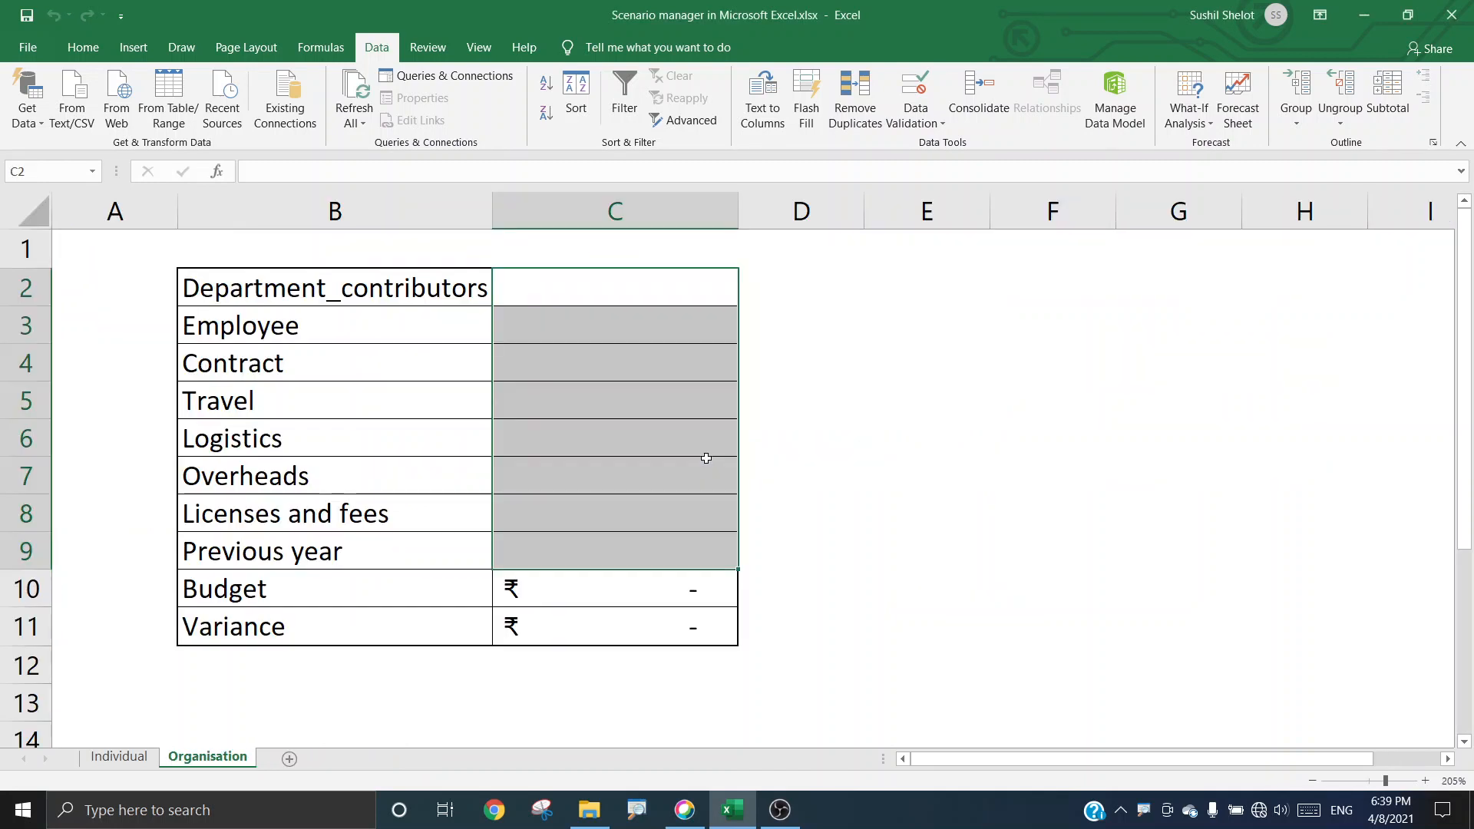
click(833, 468)
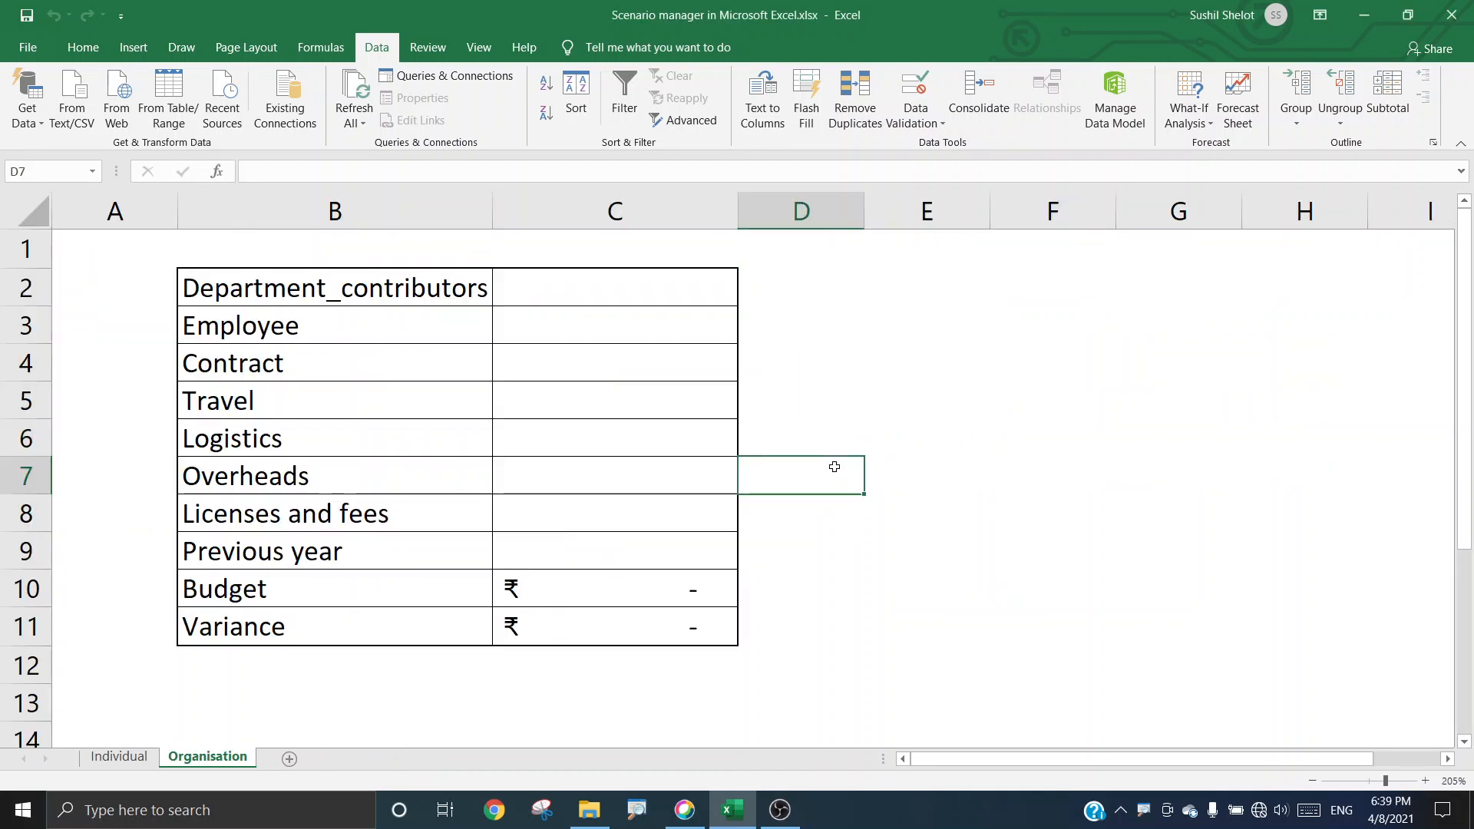